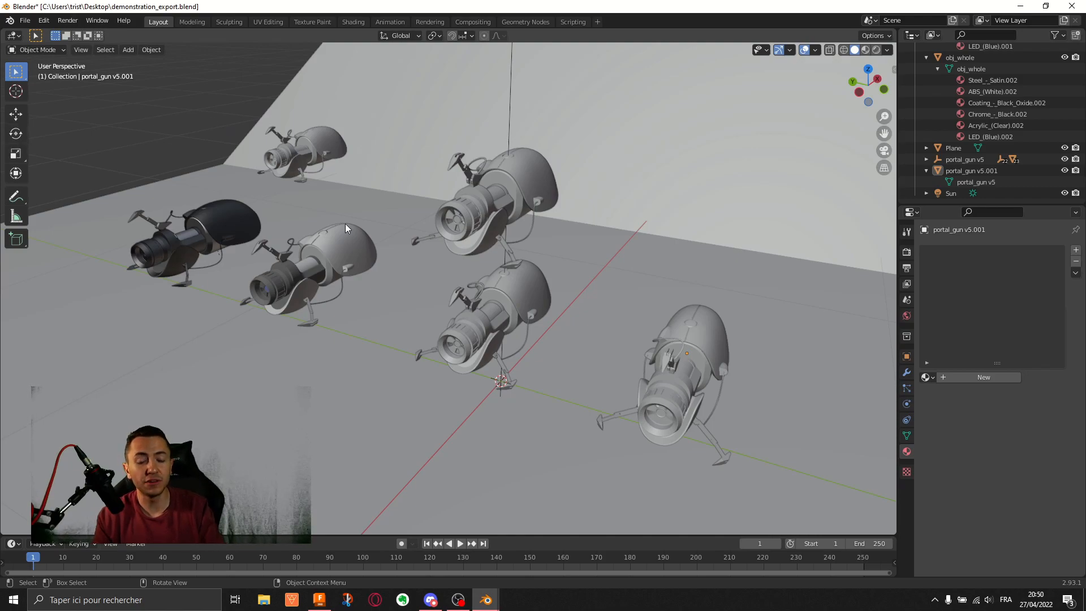
Step: Select the 3MF Object.024 body on the raised portal gun, clear the selection, and look over all the imported models
click(472, 184)
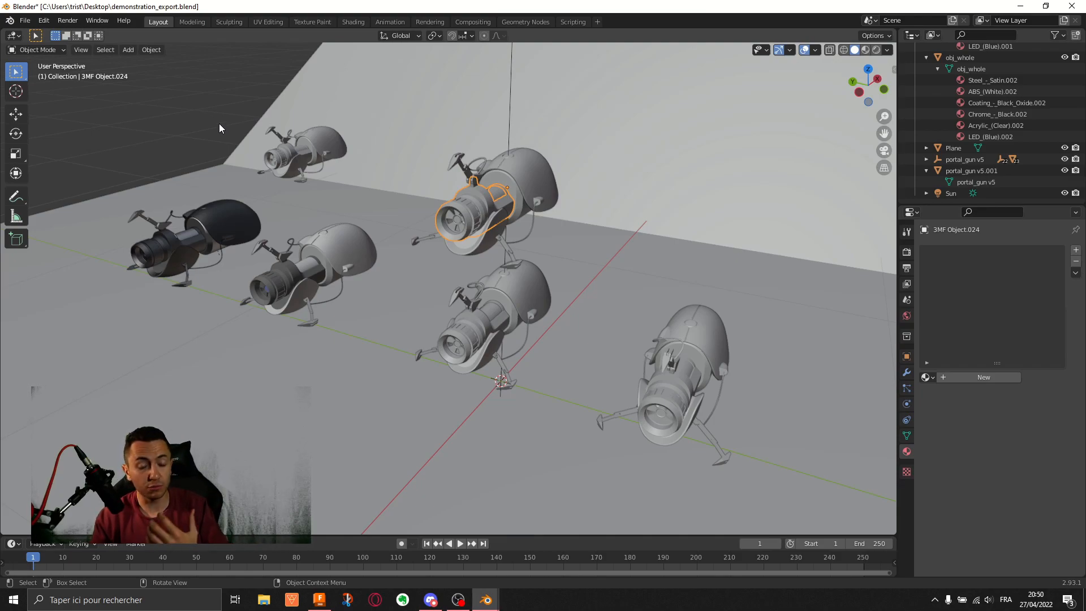
click(197, 121)
scroll(192, 120, down, 1)
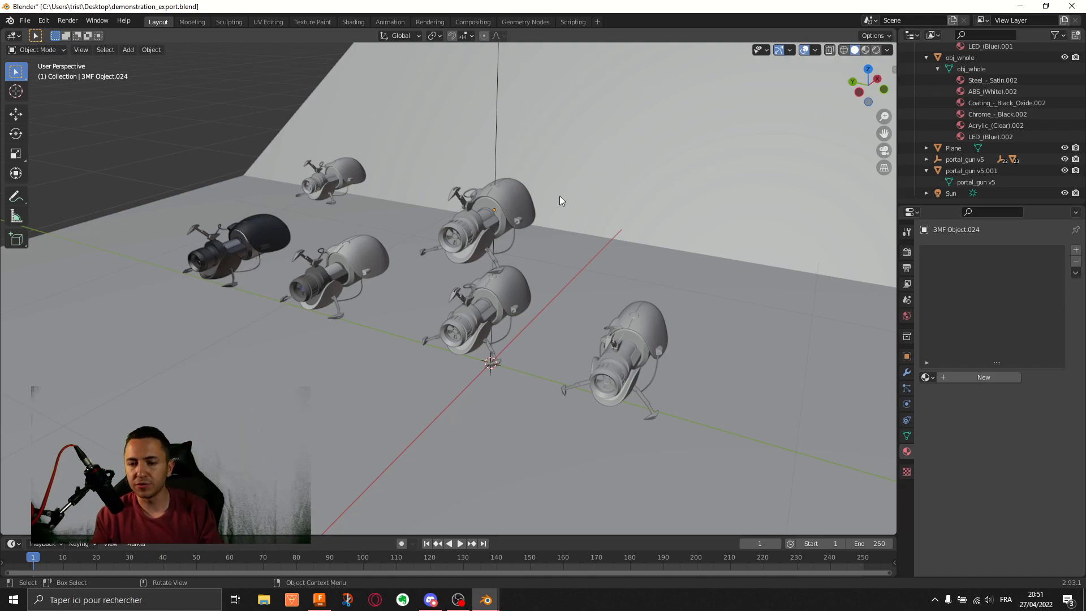
middle_drag(583, 313, 562, 314)
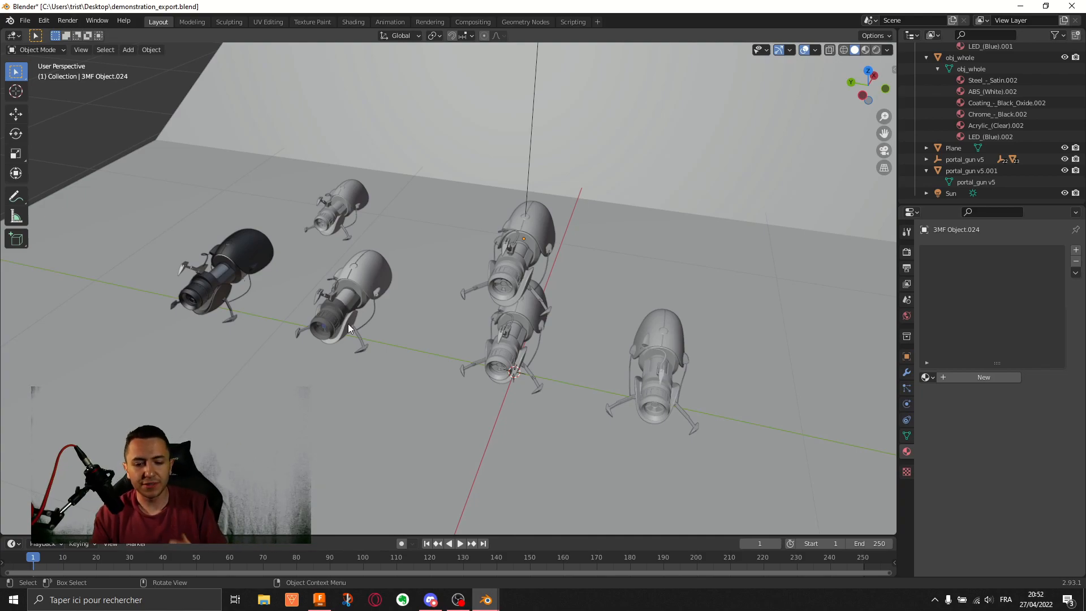
Step: Switch to Fusion 360 and examine the original portal_gun v5 model and its coloured bodies
click(318, 599)
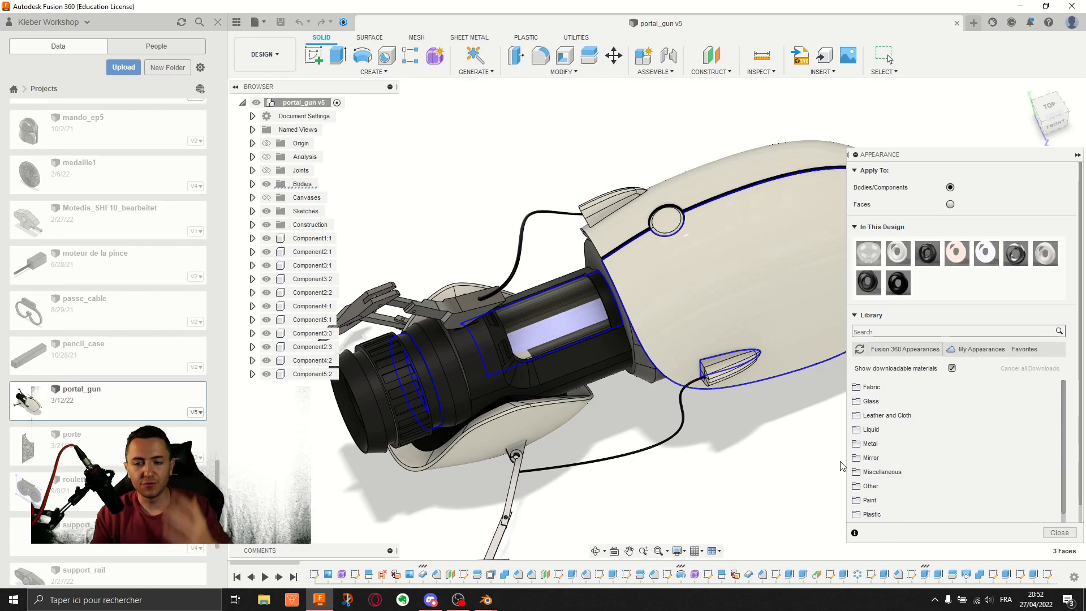
shift+middle_drag(716, 401, 691, 294)
scroll(724, 330, down, 1)
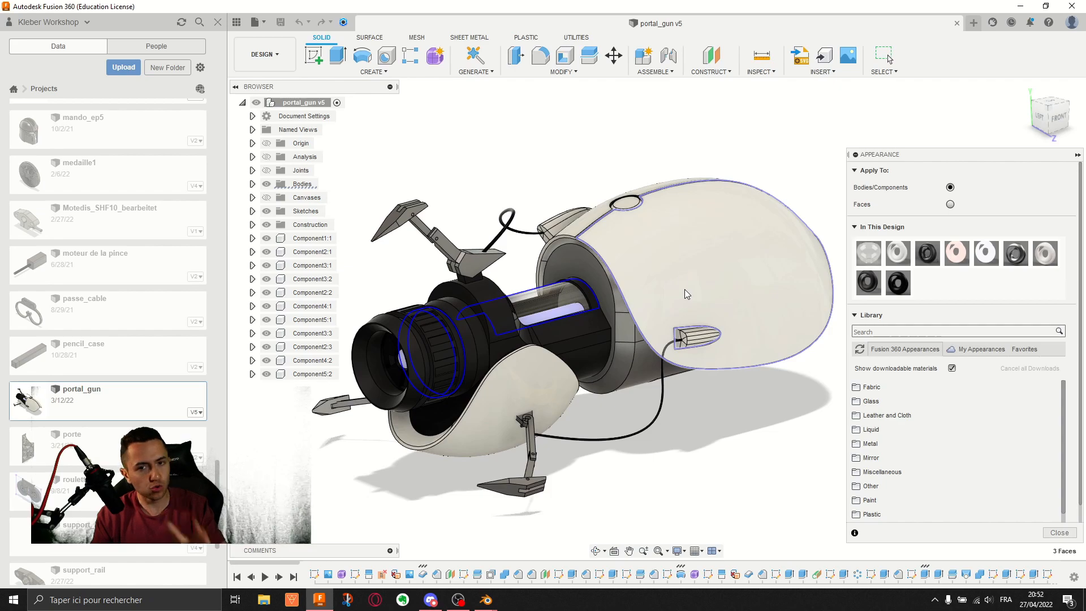
scroll(685, 292, down, 1)
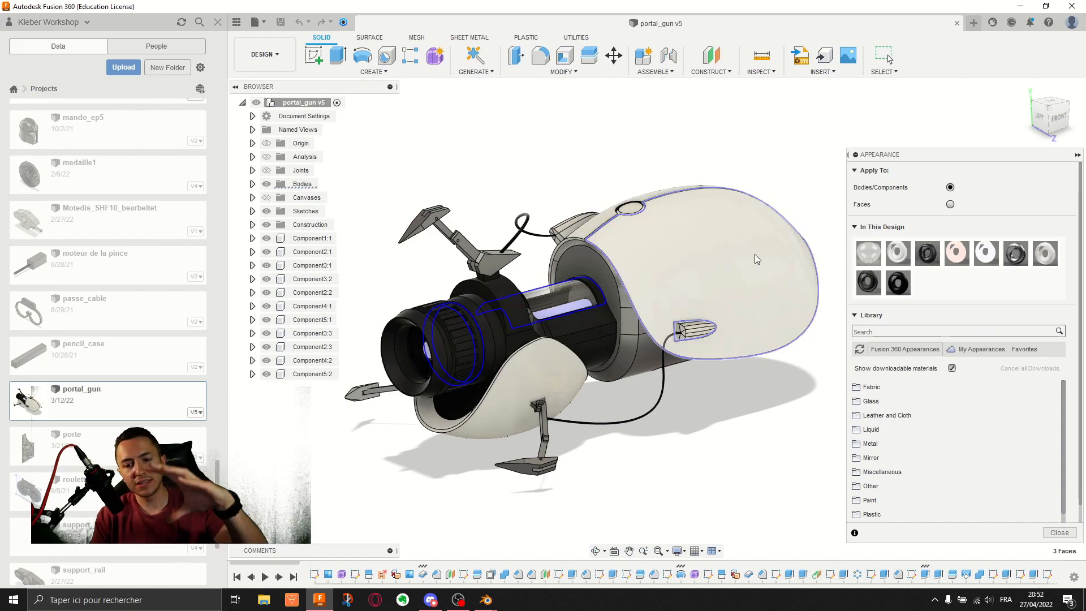
click(740, 282)
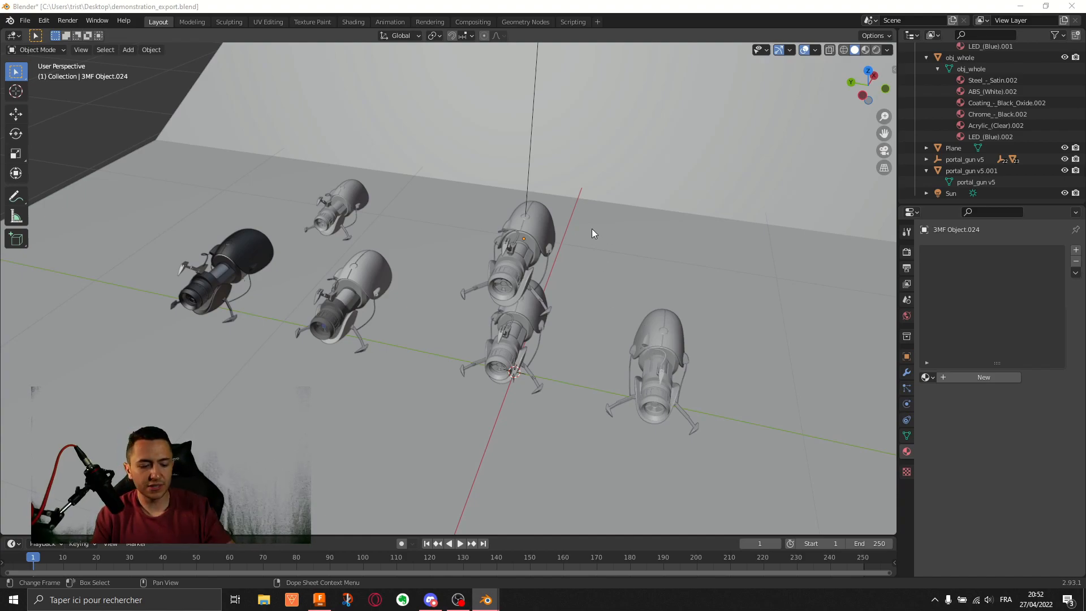
Step: In Blender, select portal_gun v5.001, inspect it up close, and show its portal_gun v5 mesh data before deselecting it
middle_drag(679, 259, 664, 280)
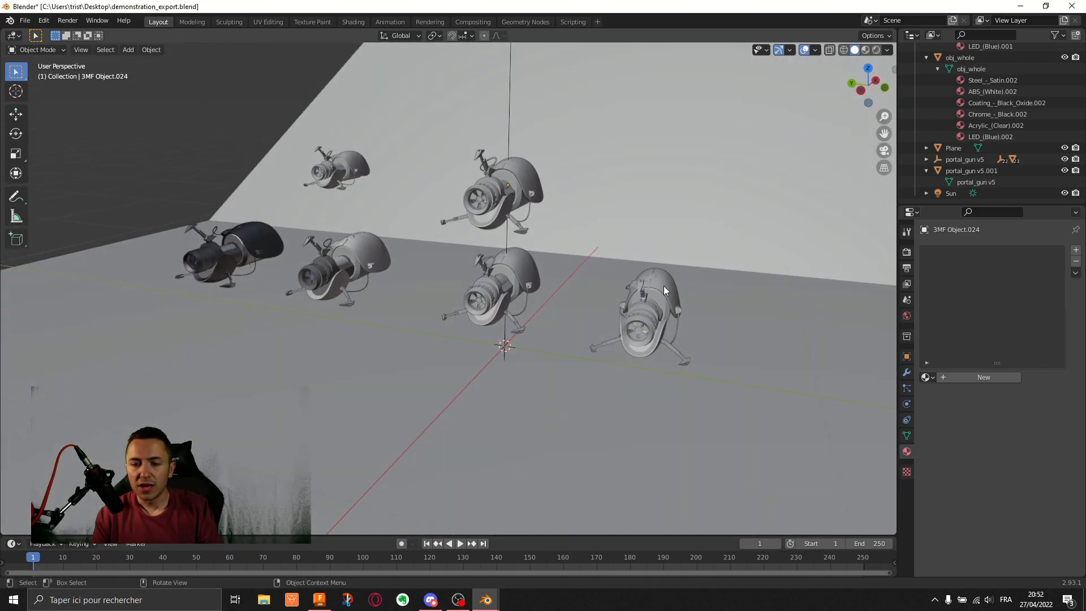
click(660, 304)
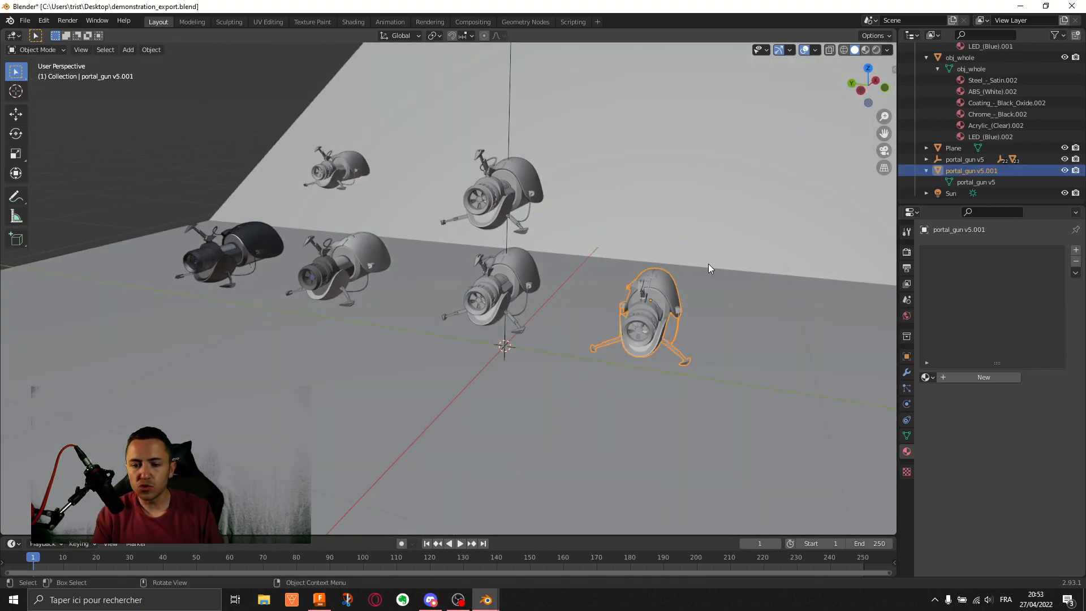
shift+middle_drag(711, 260, 518, 227)
scroll(552, 239, down, 1)
scroll(571, 230, up, 6)
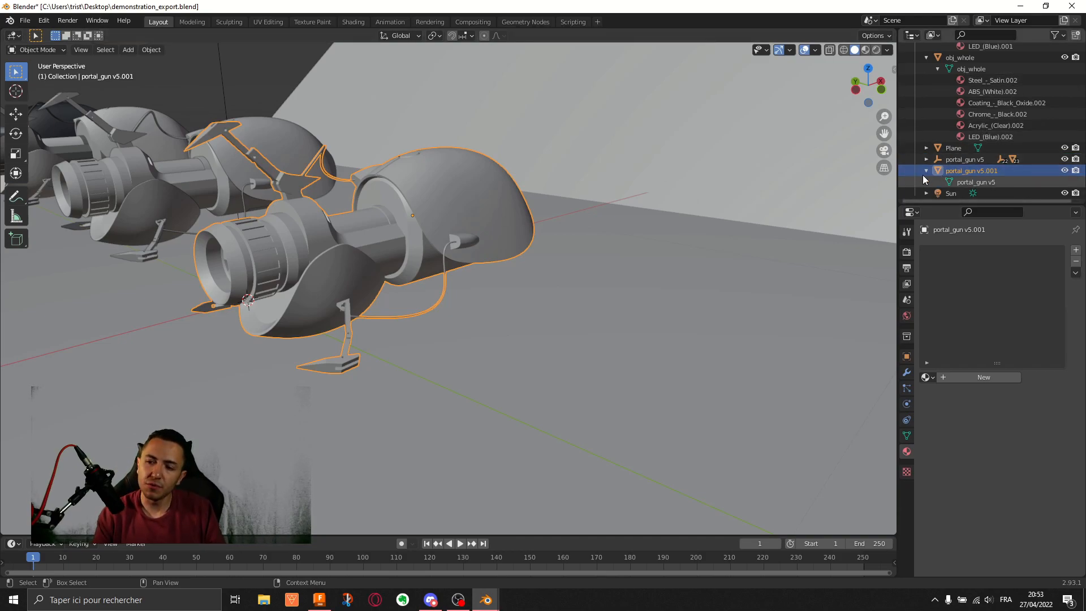
click(951, 182)
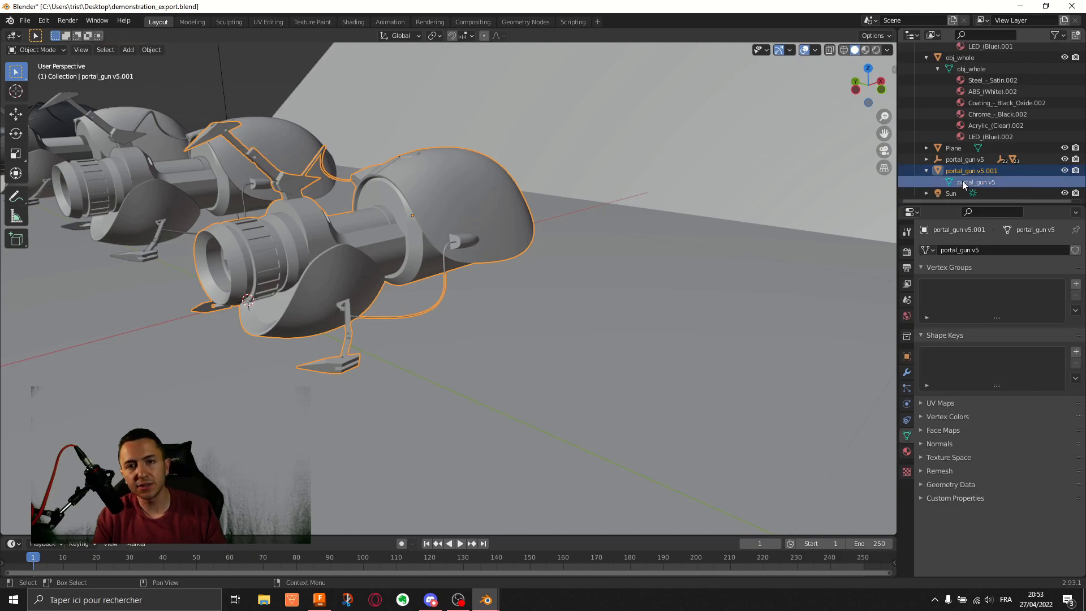
click(251, 89)
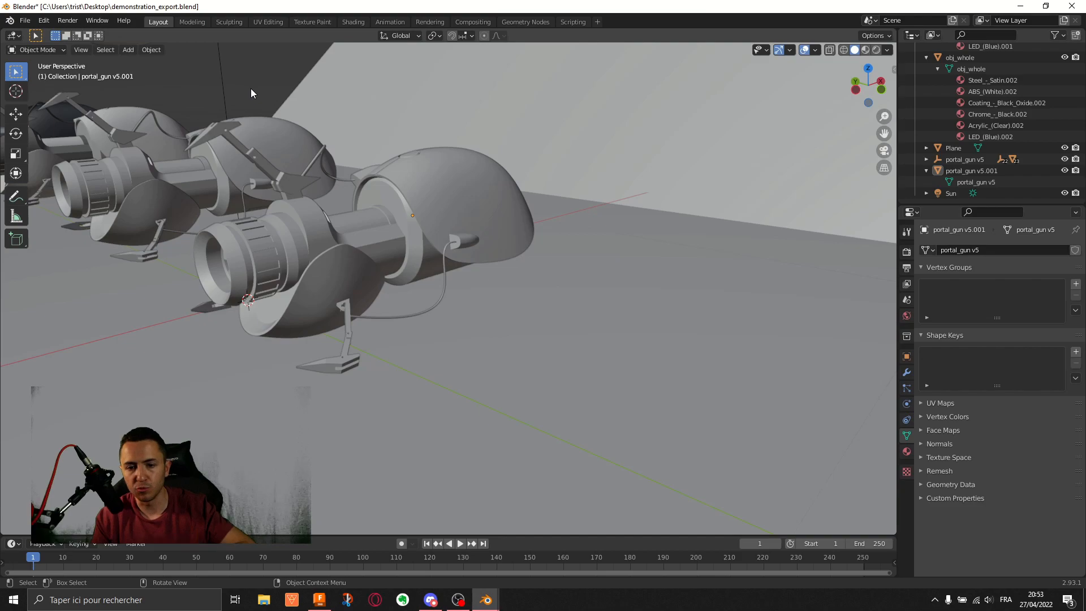
Step: Put portal_gun v5.001 in Edit Mode and examine its mesh edges around the front barrel and rear shell
click(397, 176)
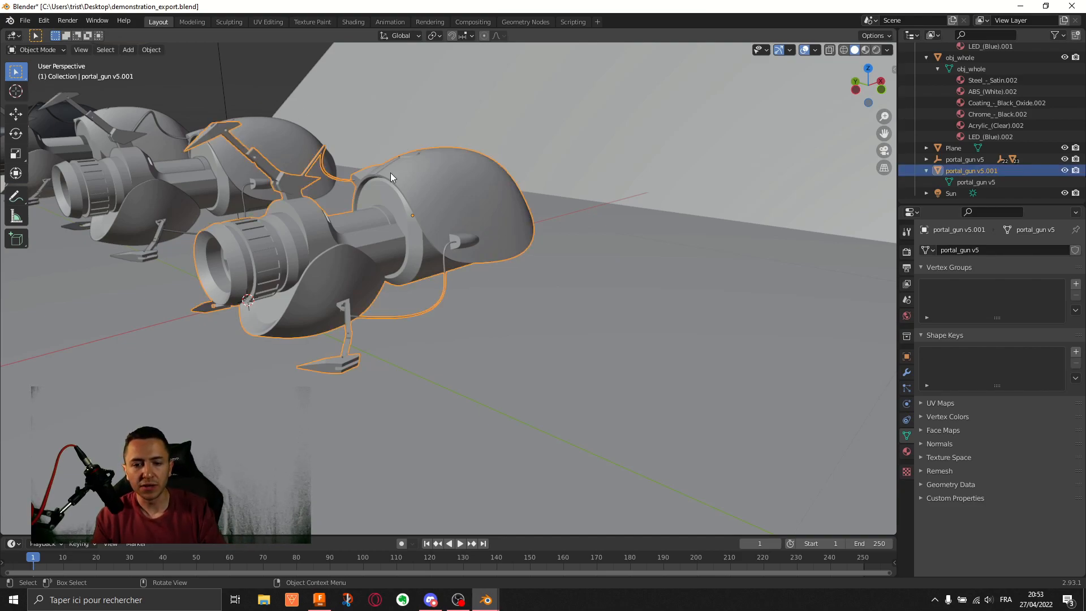
shift+middle_drag(388, 168, 443, 173)
scroll(421, 236, up, 5)
scroll(421, 236, down, 3)
middle_drag(421, 237, 459, 205)
scroll(458, 208, up, 3)
scroll(457, 205, down, 6)
key(Tab)
scroll(415, 299, up, 5)
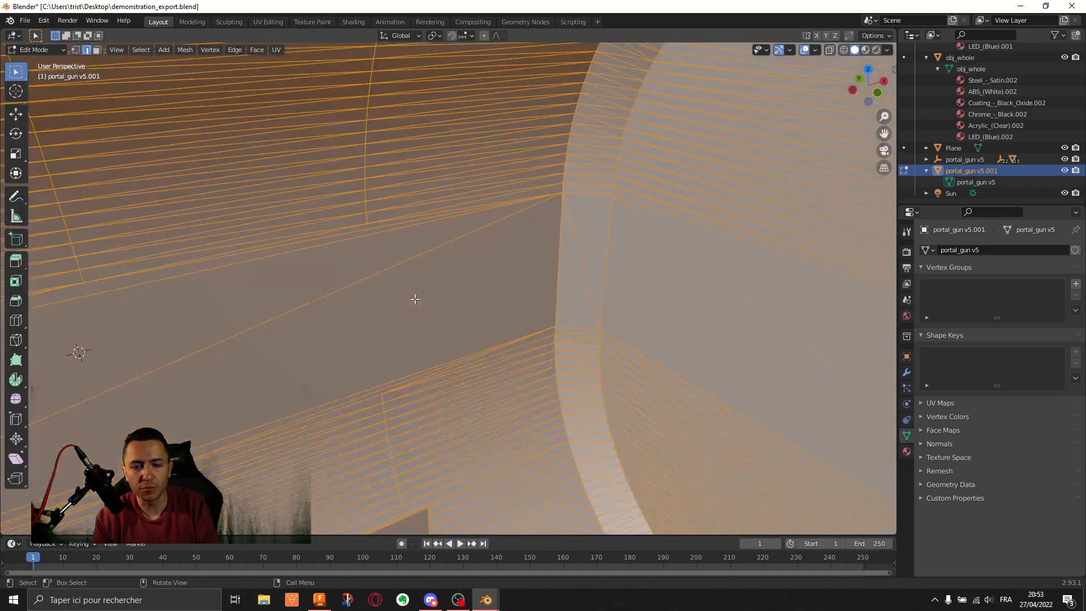
scroll(424, 285, down, 3)
shift+middle_drag(375, 272, 458, 227)
scroll(506, 209, up, 3)
scroll(453, 225, down, 4)
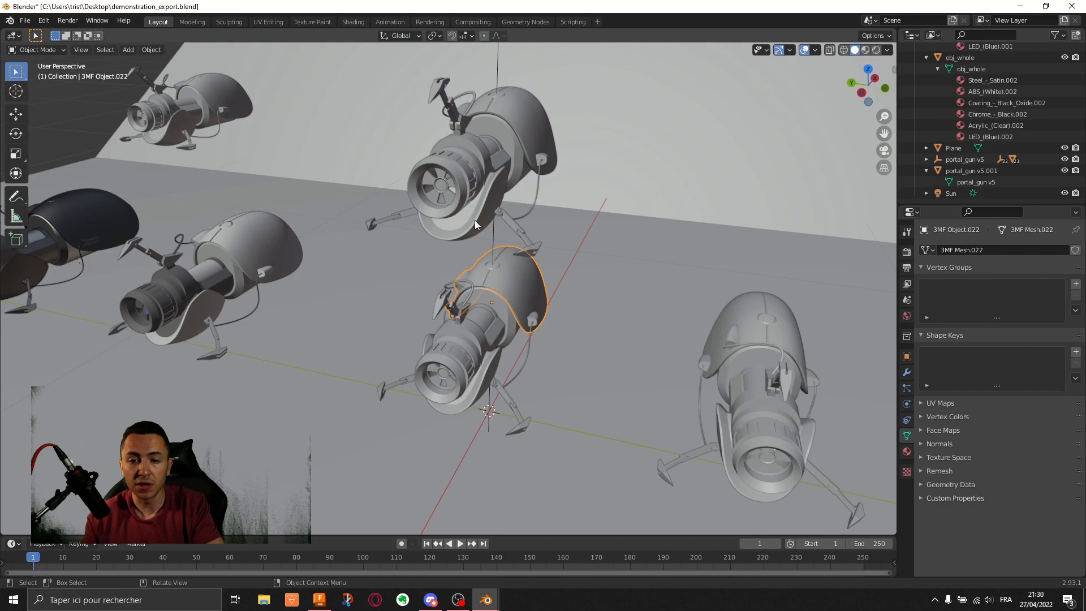
Step: Select the shells, barrel, claw pieces and leg parts of the 3MF portal guns individually to examine how their bodies are split
click(518, 155)
shift+click(510, 276)
click(472, 337)
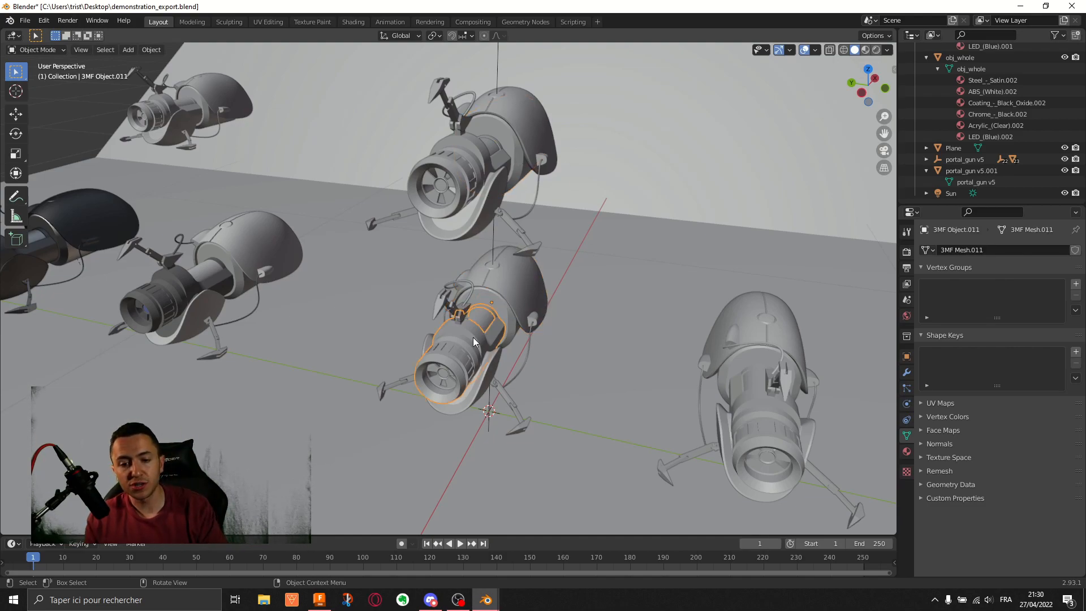
click(468, 395)
click(457, 307)
click(449, 286)
click(436, 312)
click(523, 431)
click(508, 399)
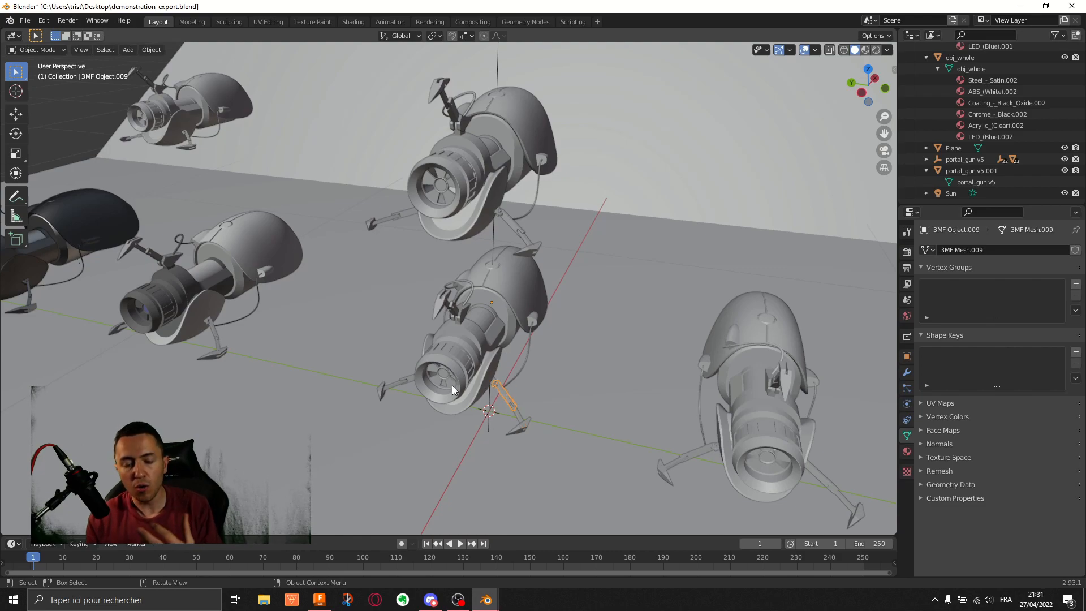
Step: Select the whole portal_gun v5.001 and individual shells of the lower 3MF gun to compare how each import is divided
click(774, 383)
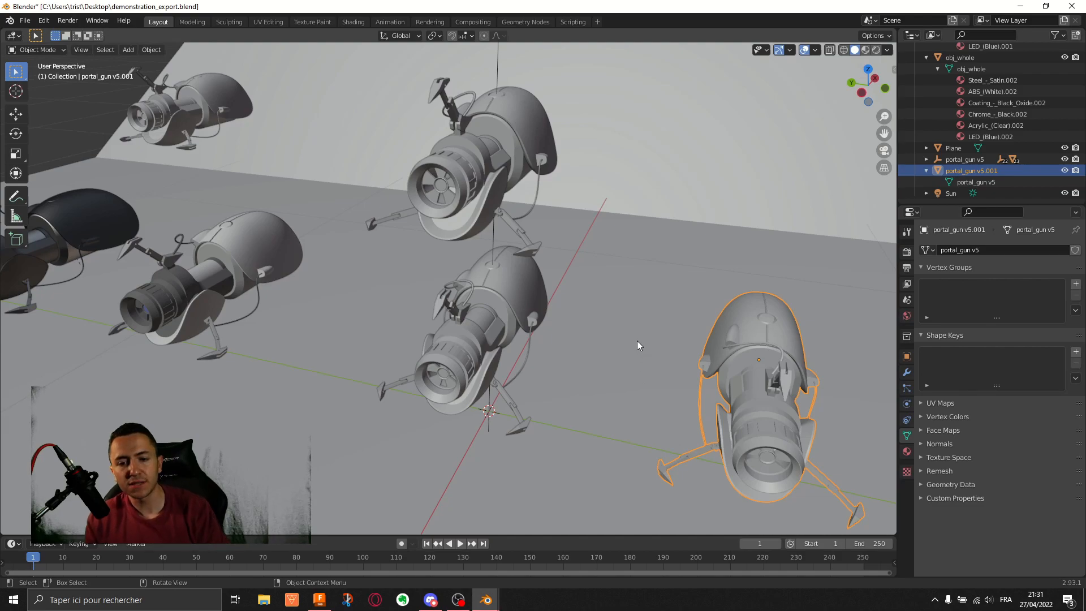
click(606, 283)
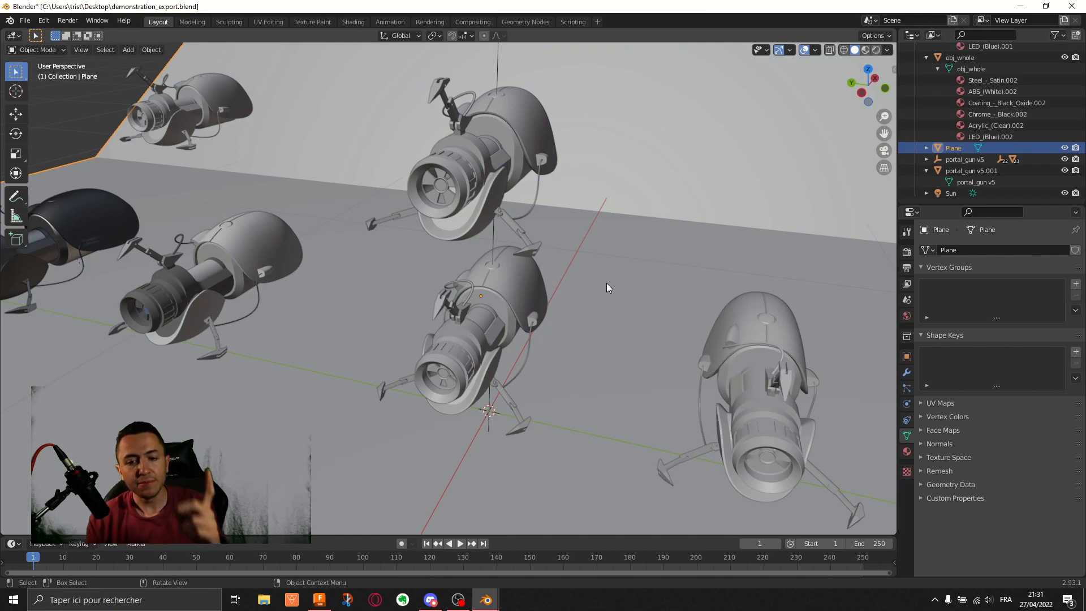
click(478, 296)
middle_drag(526, 331, 453, 303)
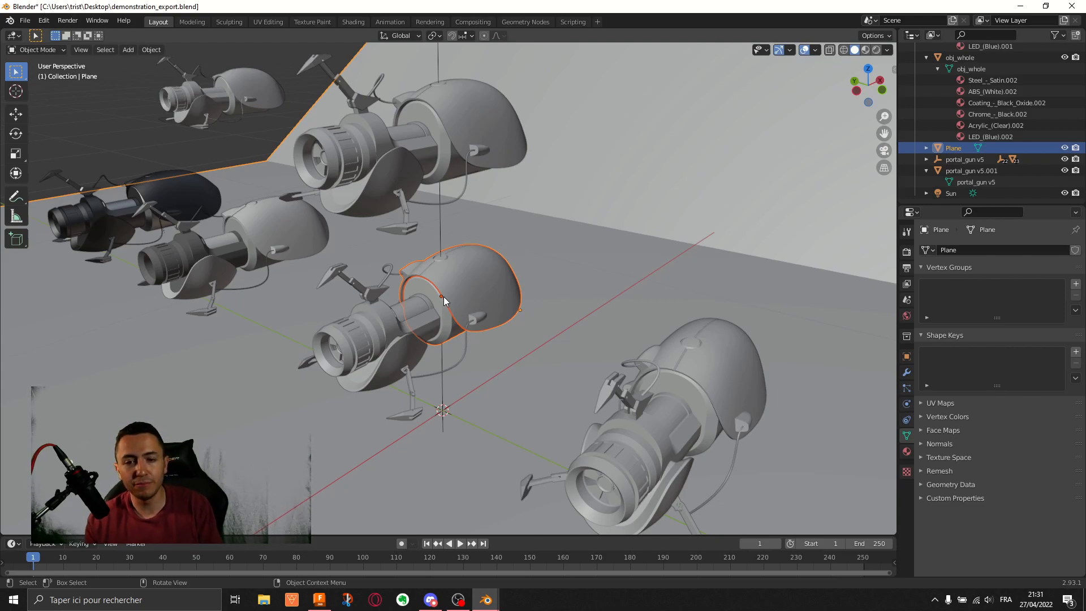
click(271, 120)
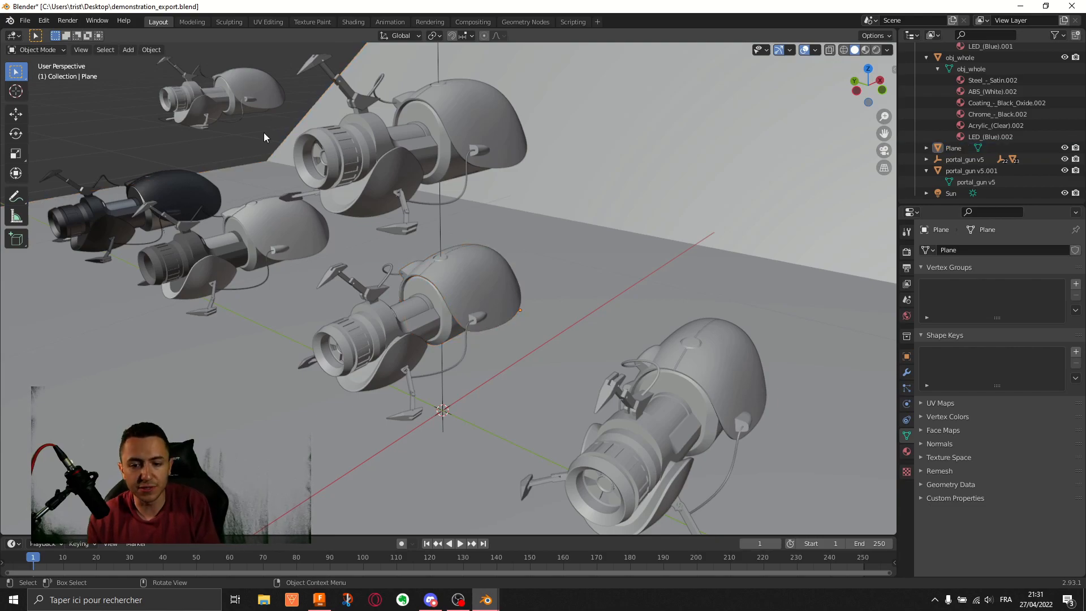
click(416, 352)
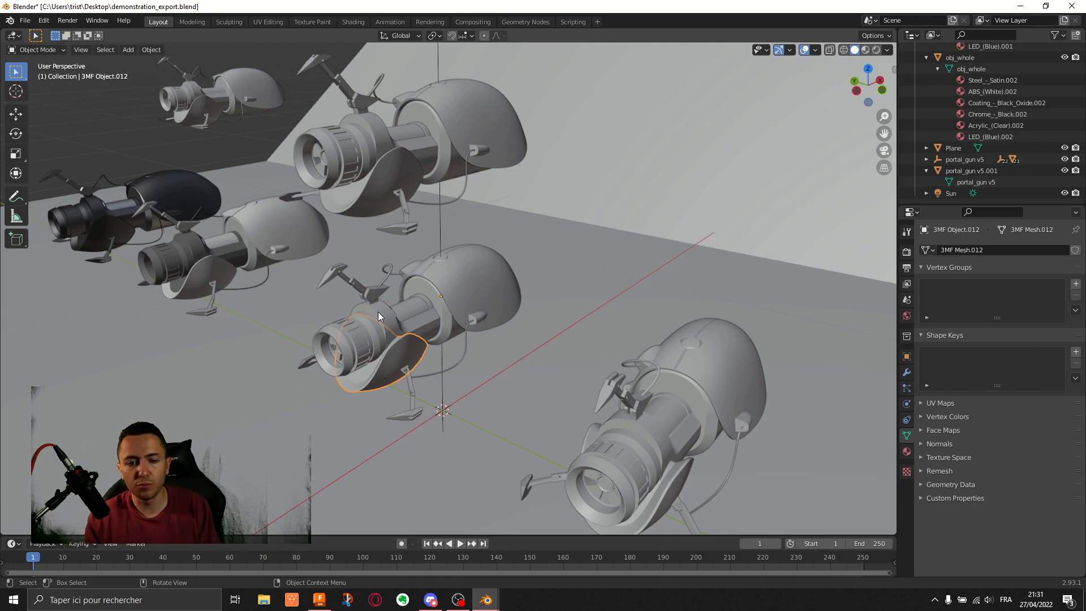
Step: Select the inner tube 3MF Object.049 and the lower front shell 3MF Object.047 on the raised gun to inspect its bodies
middle_drag(403, 252, 429, 265)
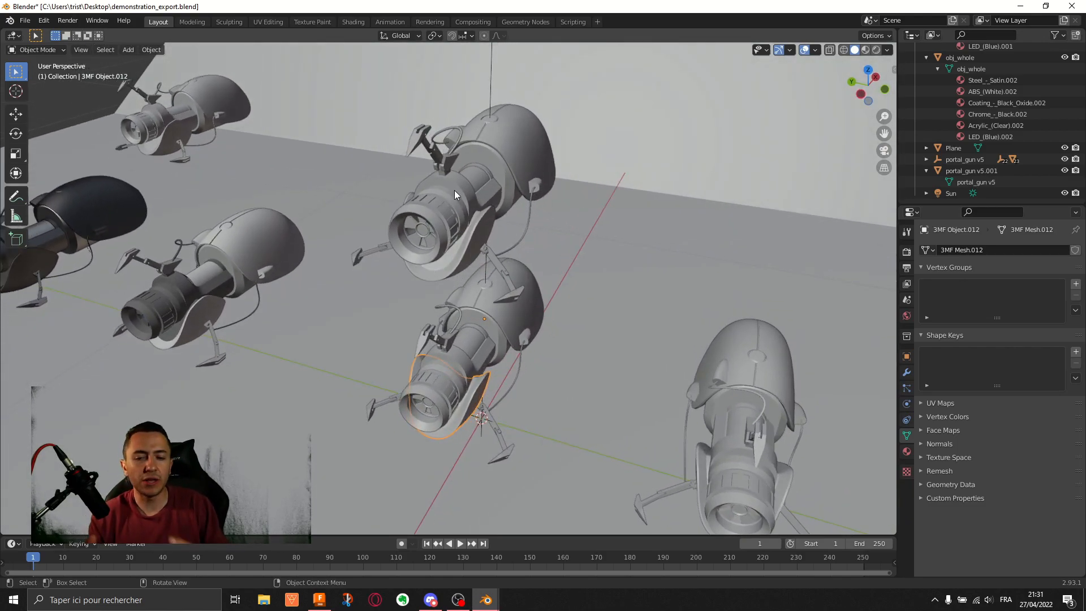
click(481, 304)
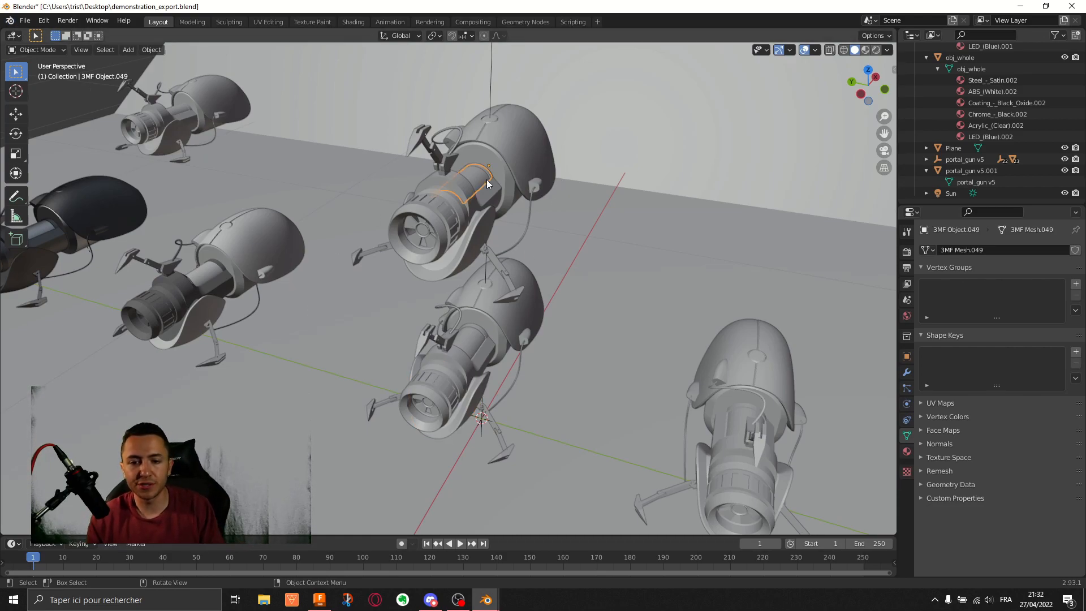
click(468, 207)
click(468, 249)
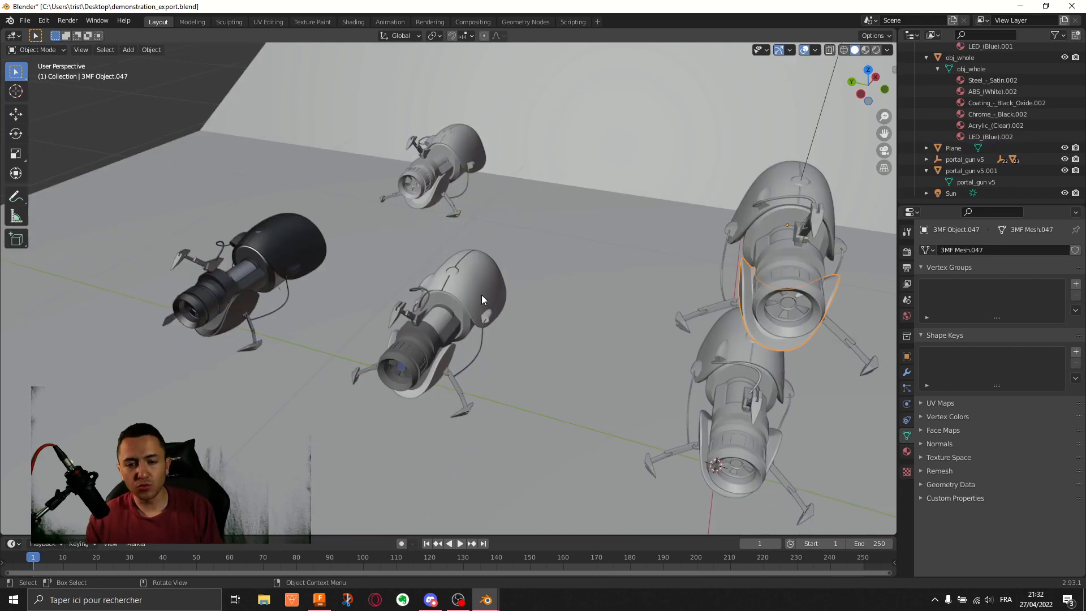
Step: Select obj_shmall.001 and portal_gun v5.001 for comparison, inspect the OBJ gun up close, and briefly check the Fusion 360 window
click(478, 296)
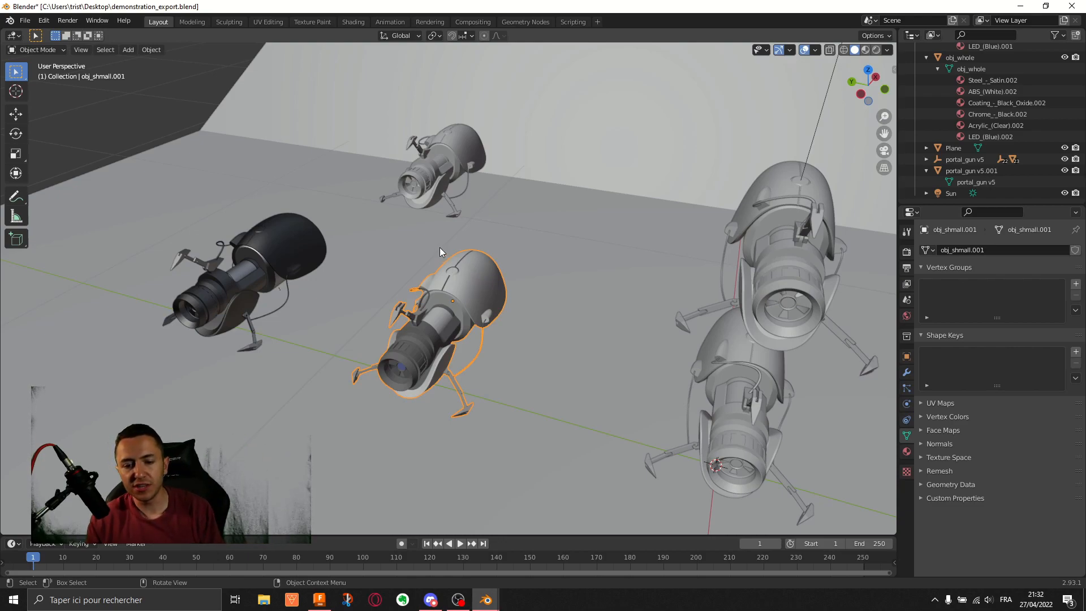
scroll(441, 246, down, 4)
click(822, 364)
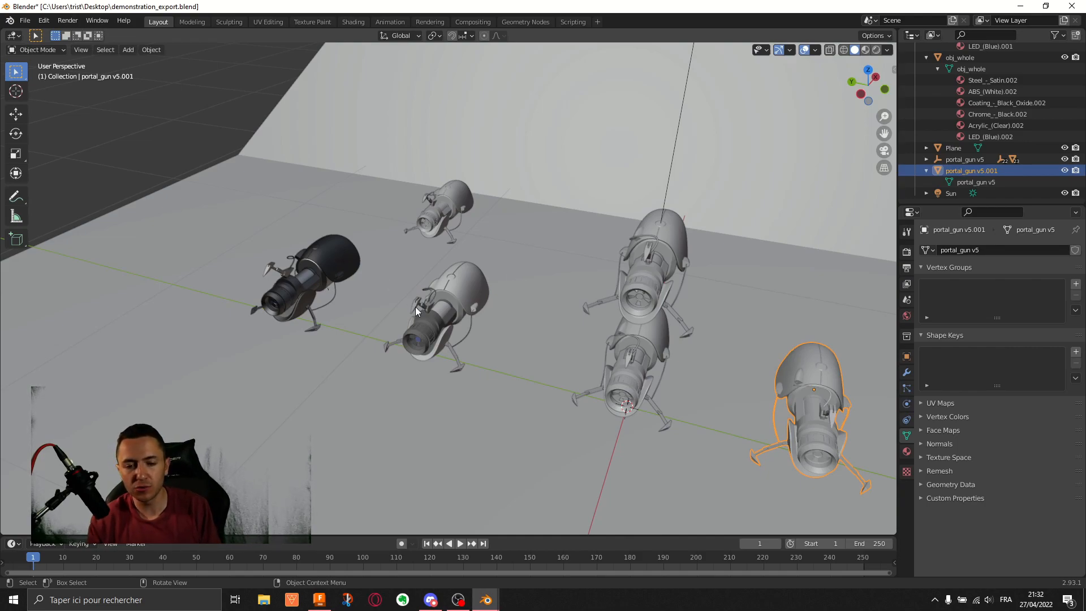
scroll(600, 318, up, 4)
mouse_move(506, 287)
middle_down()
mouse_move(462, 260)
mouse_move(502, 266)
mouse_move(504, 286)
mouse_move(552, 290)
mouse_move(556, 337)
mouse_move(497, 294)
middle_up()
scroll(466, 275, up, 2)
click(320, 599)
click(319, 599)
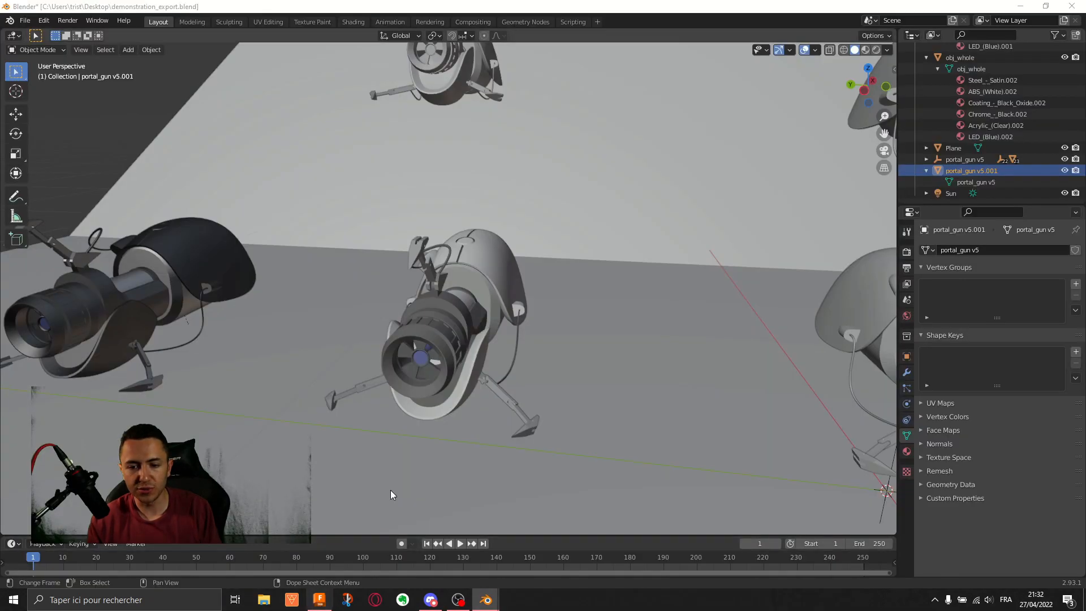
Step: Preview the OBJ gun in rendered viewport shading and return the viewport to solid shading
mouse_move(463, 333)
middle_down()
mouse_move(409, 357)
mouse_move(505, 273)
mouse_move(583, 239)
mouse_move(439, 246)
mouse_move(565, 169)
middle_up()
scroll(439, 246, up, 4)
click(876, 50)
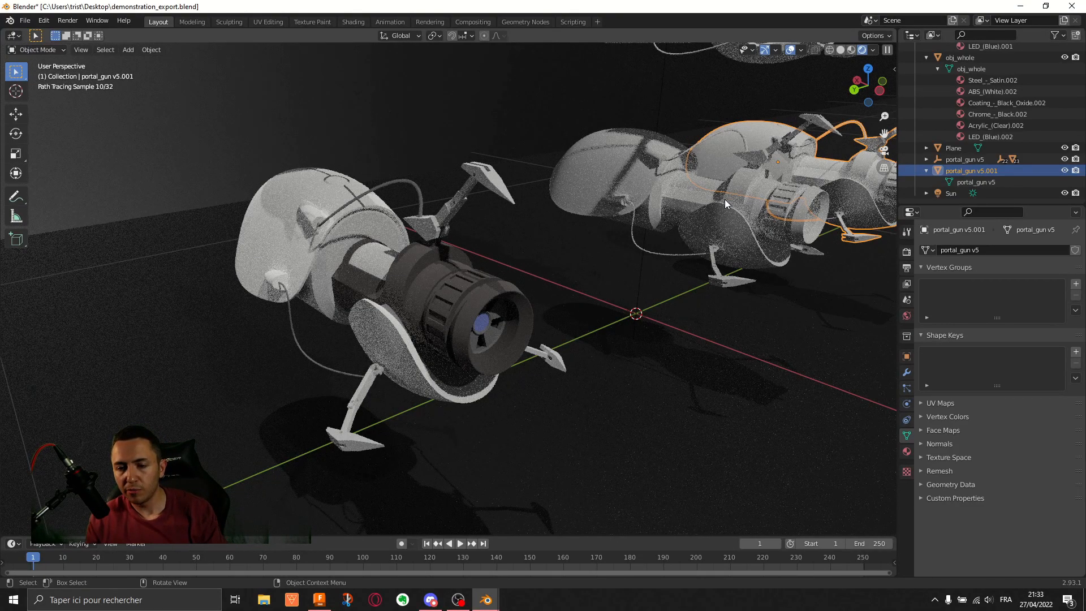
click(841, 49)
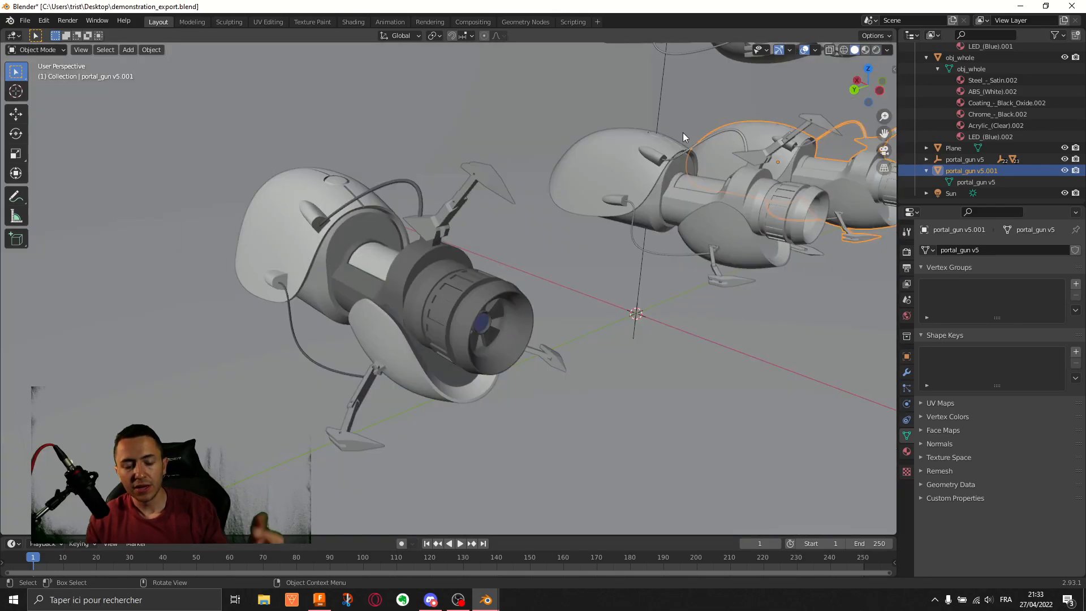
Step: Examine obj_shmall.001 from several distances and angles beside the other imports, and leave it selected
scroll(615, 194, down, 4)
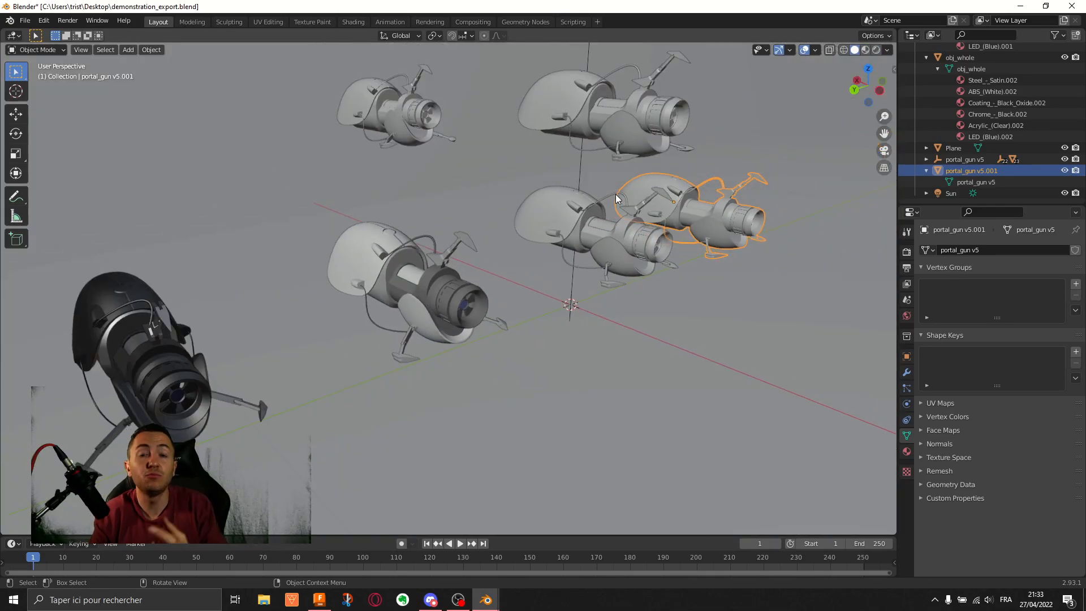
click(426, 260)
scroll(425, 260, up, 3)
shift+middle_drag(426, 260, 497, 270)
scroll(497, 268, up, 2)
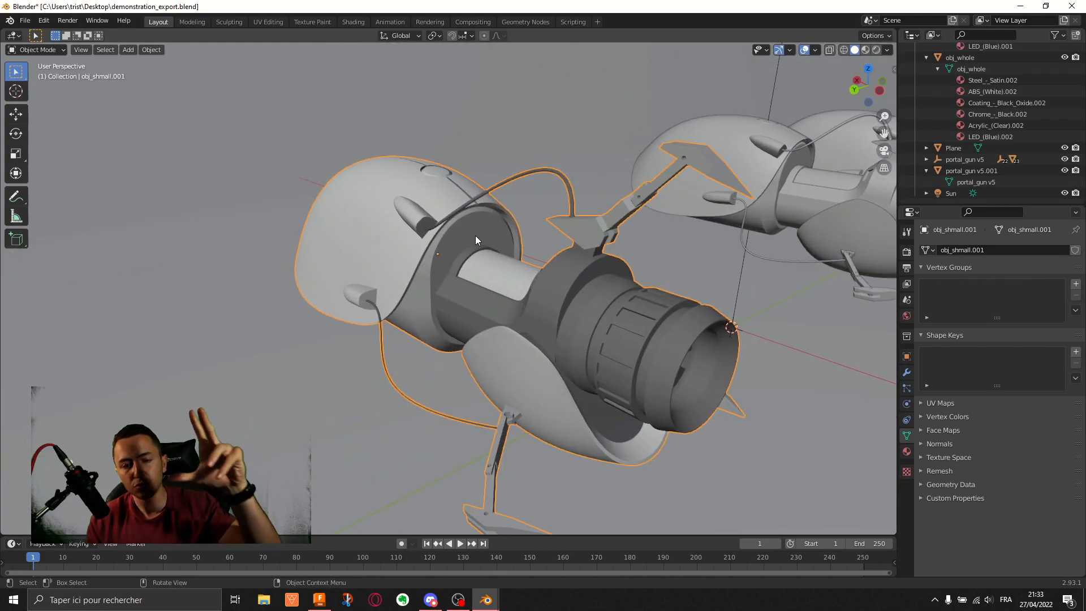
scroll(474, 235, down, 3)
click(497, 287)
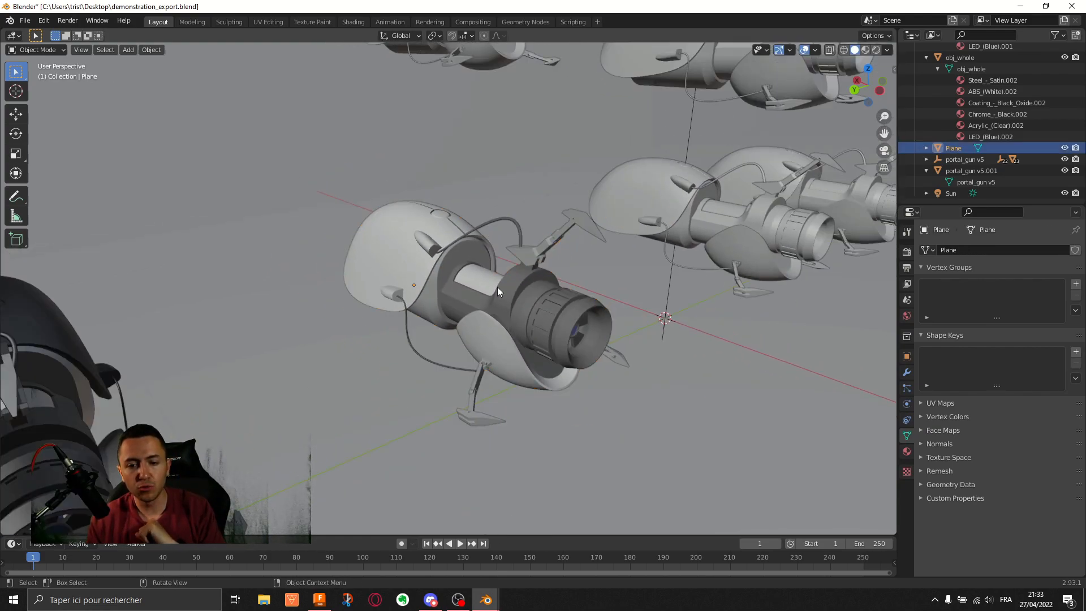
scroll(547, 249, up, 2)
mouse_move(547, 249)
middle_down()
mouse_move(501, 253)
mouse_move(534, 253)
middle_up()
scroll(550, 248, down, 2)
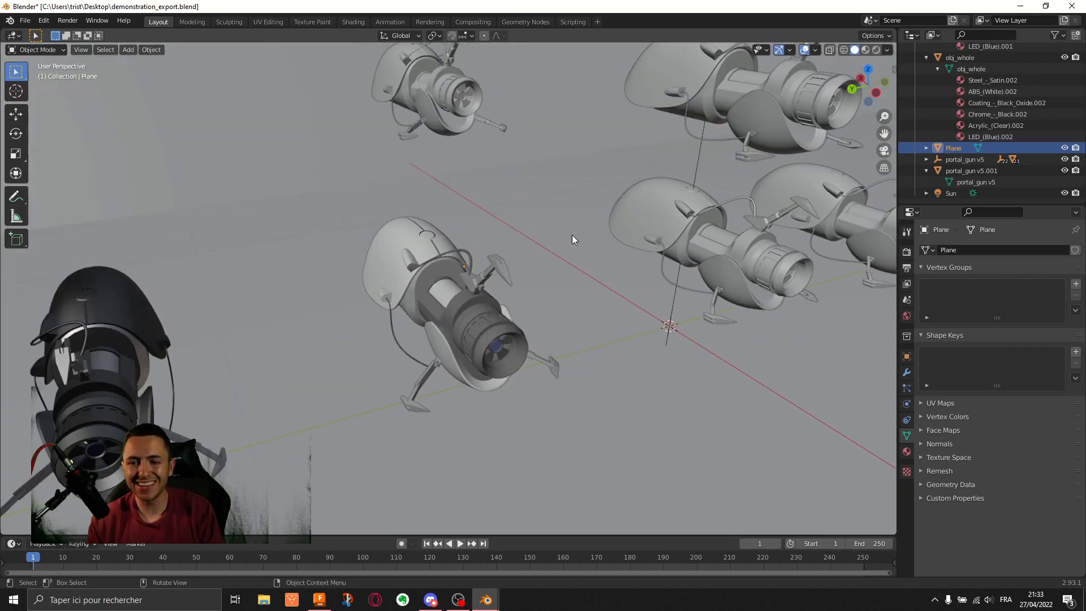
click(840, 192)
click(434, 250)
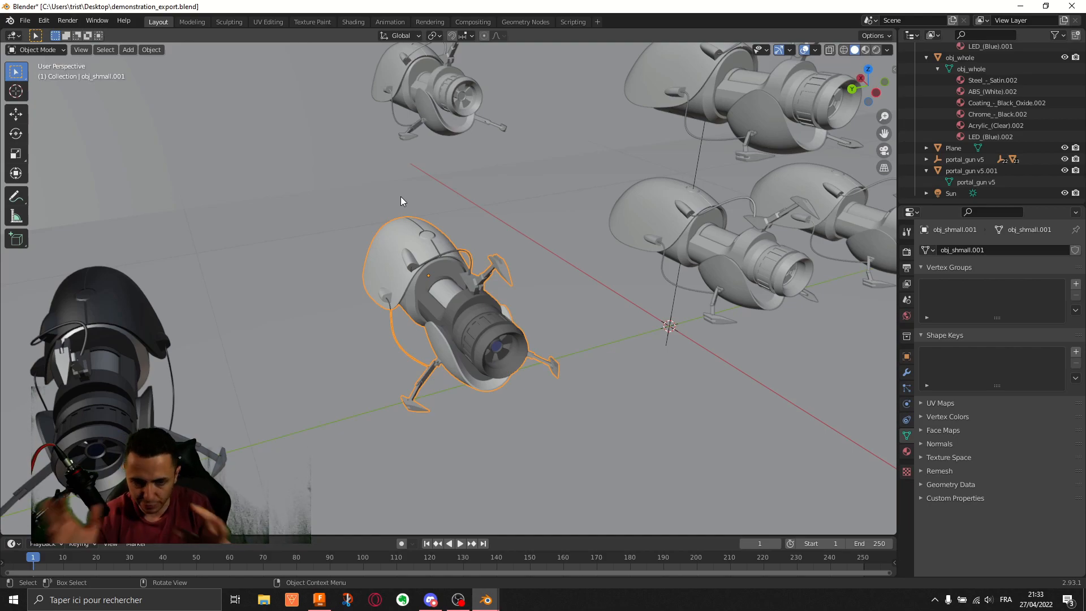
Step: Move the selection from obj_shmall.001 to Plane and examine the imported guns from different distances and angles
scroll(401, 196, down, 3)
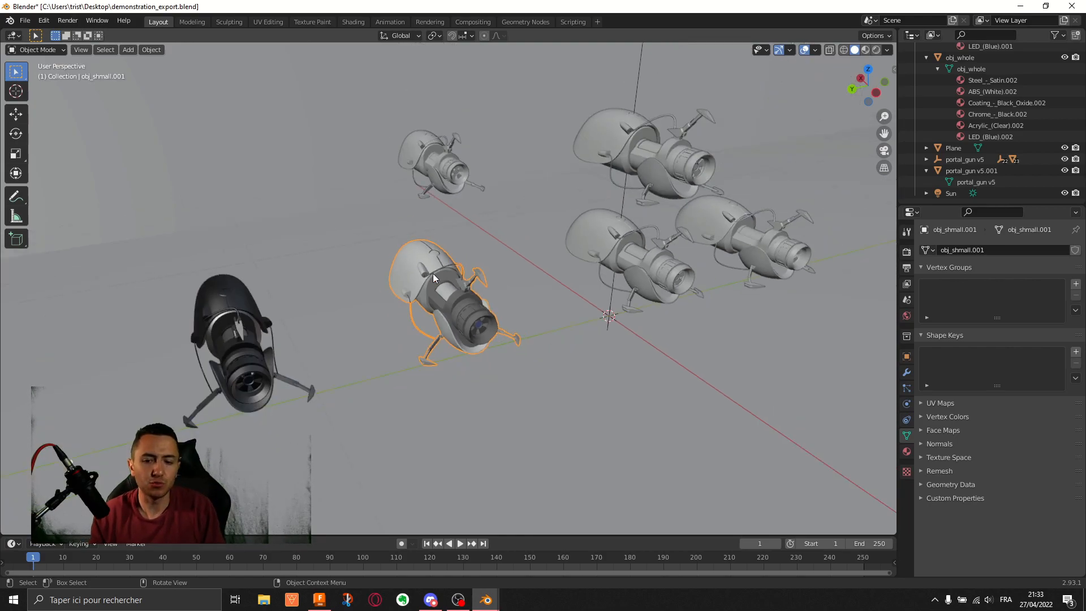
click(865, 299)
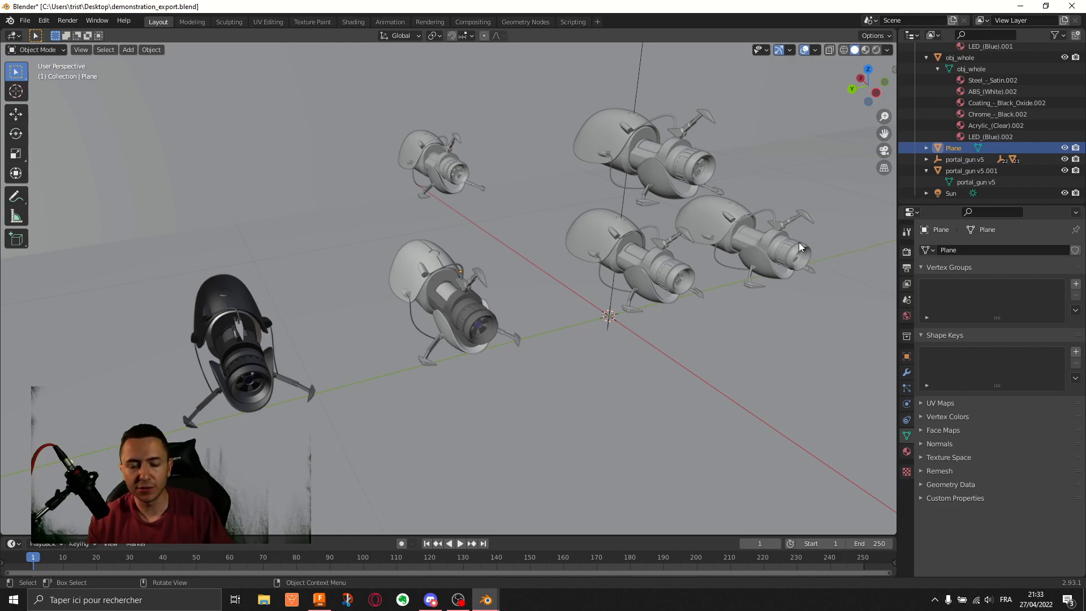
scroll(475, 270, up, 3)
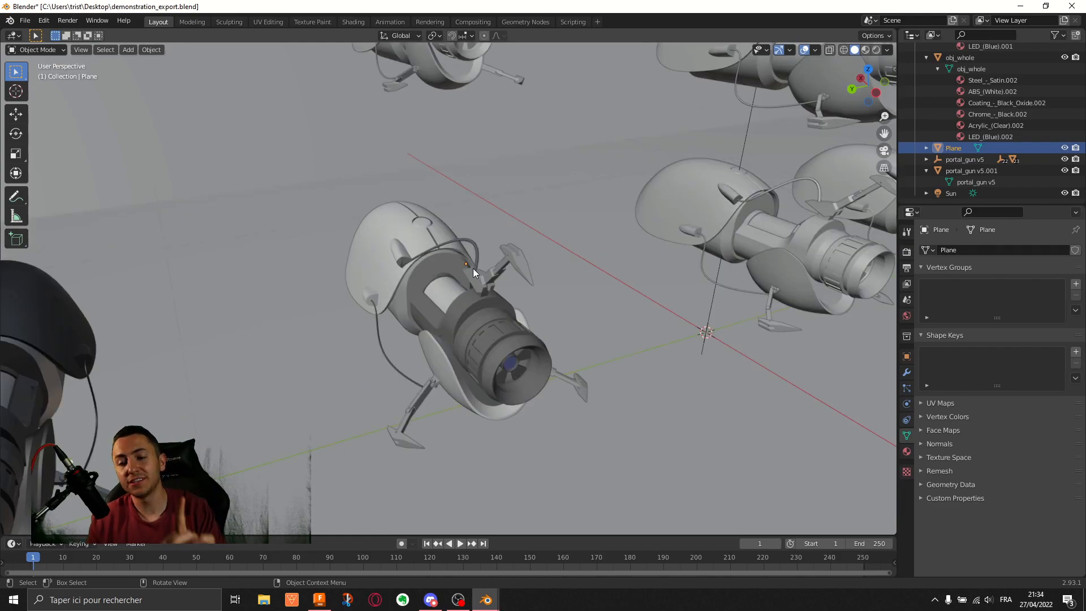
middle_drag(456, 267, 402, 263)
middle_drag(280, 240, 609, 141)
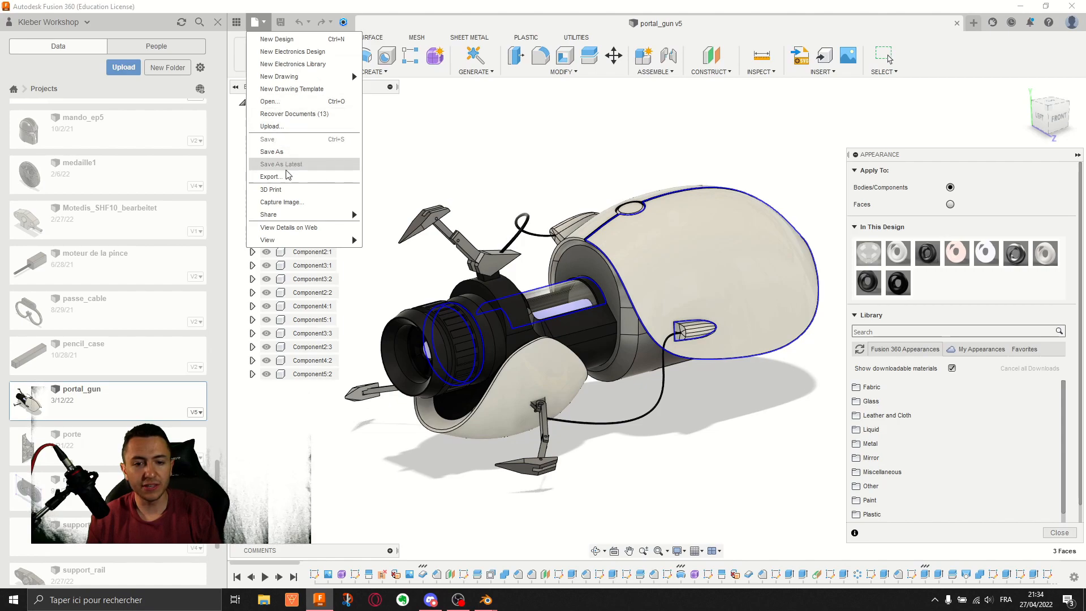
Step: Review the export file types for portal_gun v5 in Fusion 360, including FBX, cancel the export and return to Blender
click(284, 175)
click(459, 146)
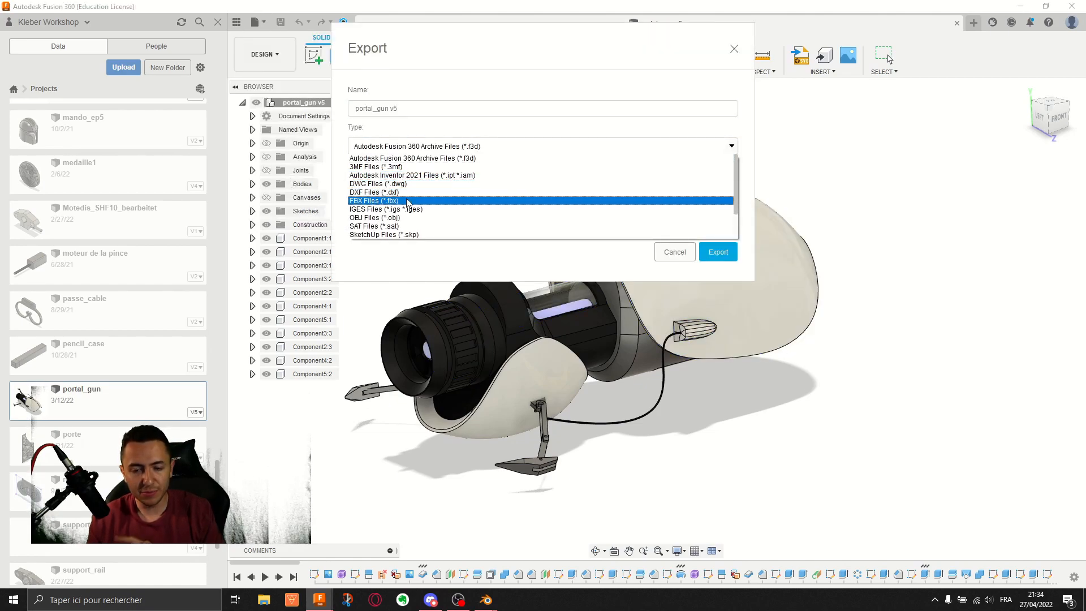
click(1014, 2)
click(672, 252)
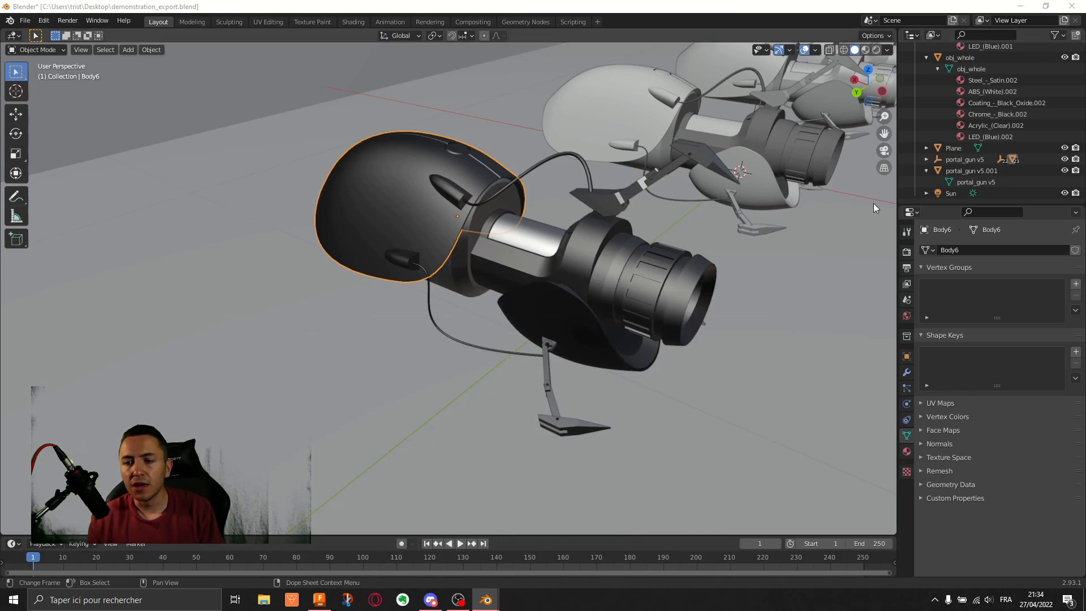
Step: Select Body10, Body1.002, Body6 and the parent portal_gun v5 of the black gun, collapsing obj_whole and portal_gun v5.001 in the outliner
click(925, 57)
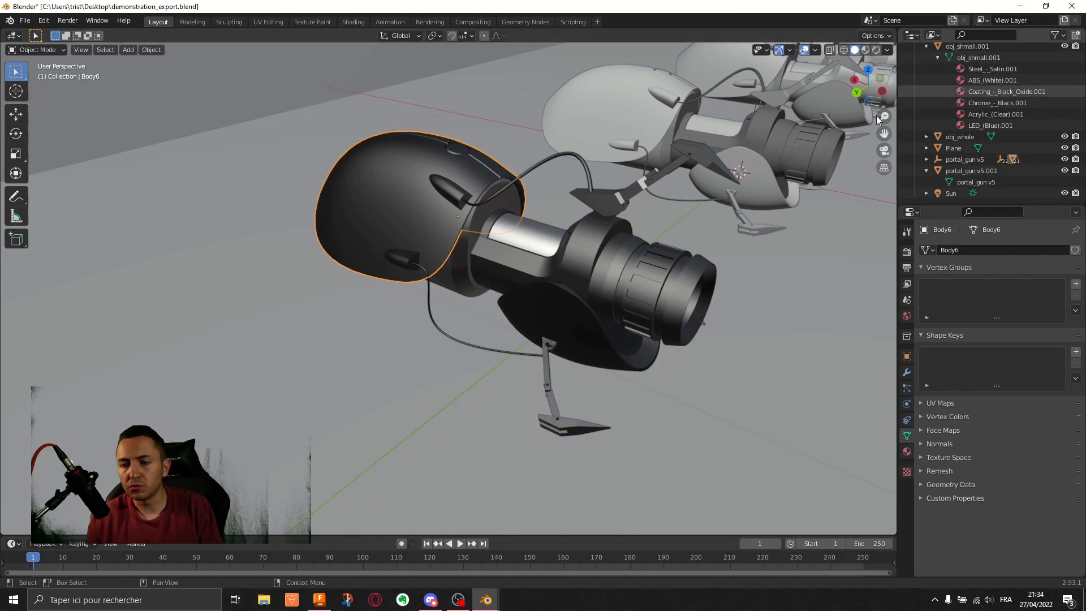
click(584, 263)
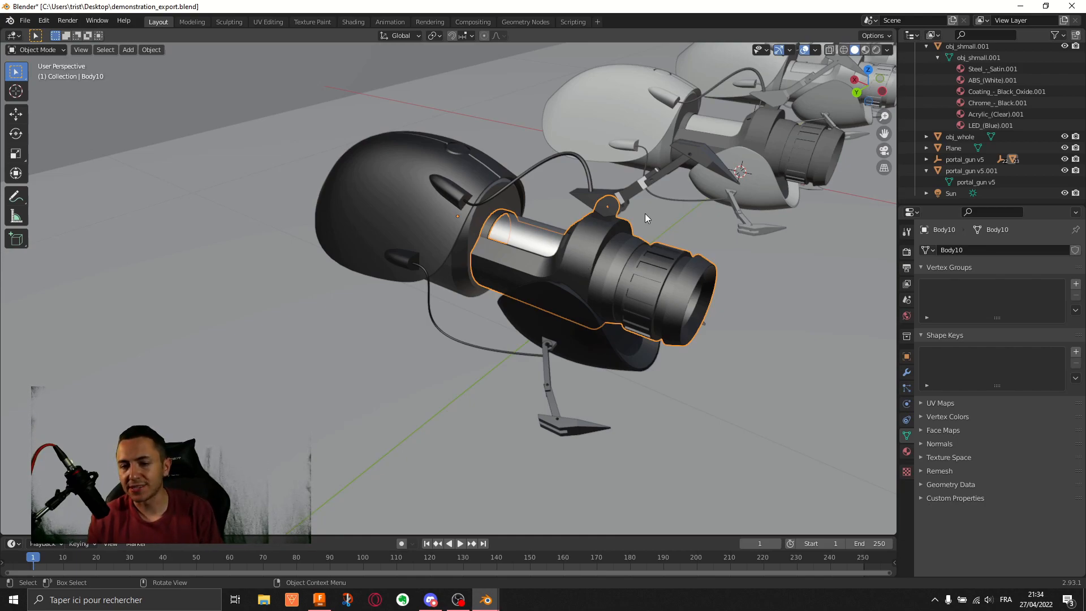
click(626, 196)
click(686, 155)
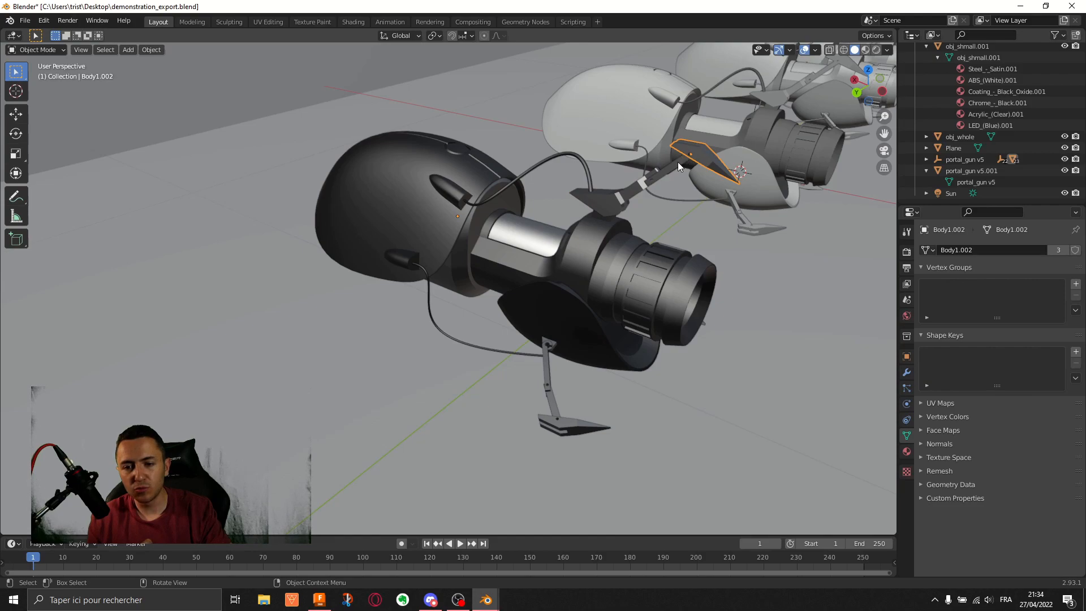
click(506, 187)
click(461, 176)
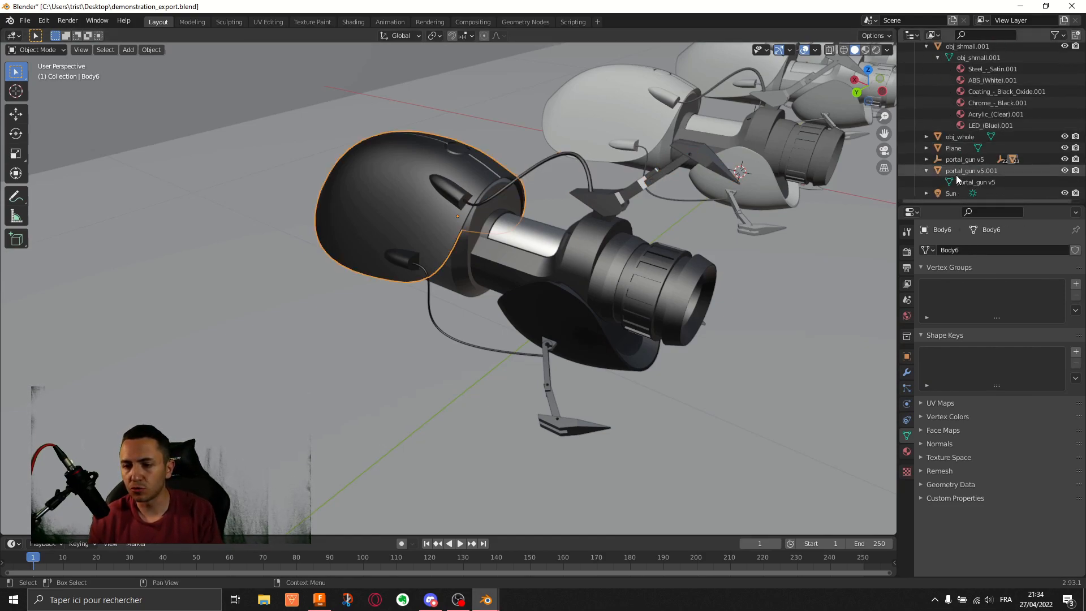
click(955, 160)
click(925, 171)
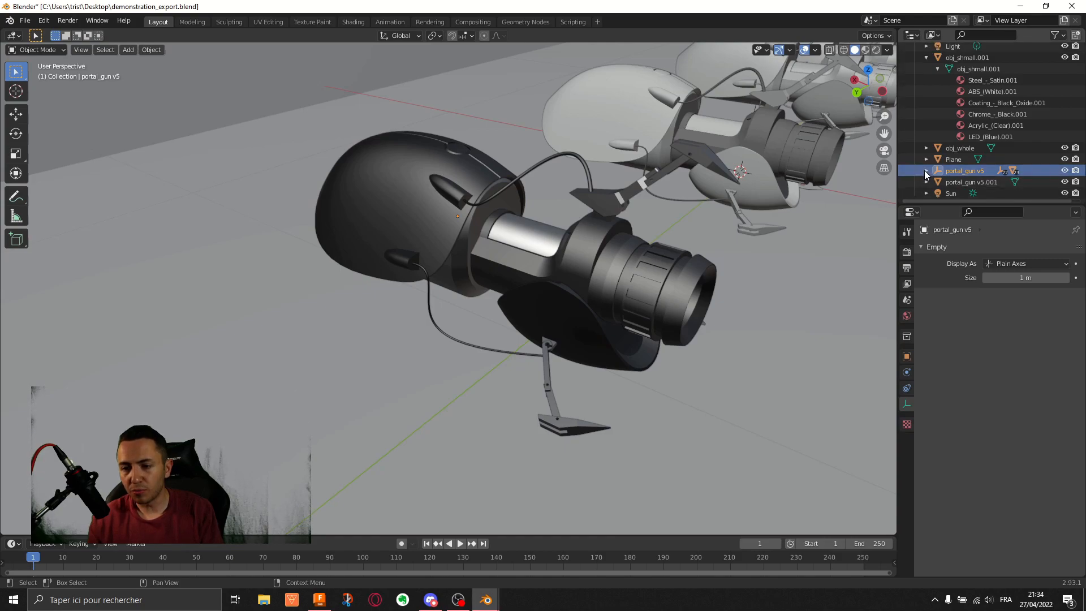
Step: Inspect the materials assigned to Body10 and to the lower front shell Body12 of the black gun
click(512, 256)
middle_drag(511, 256, 575, 222)
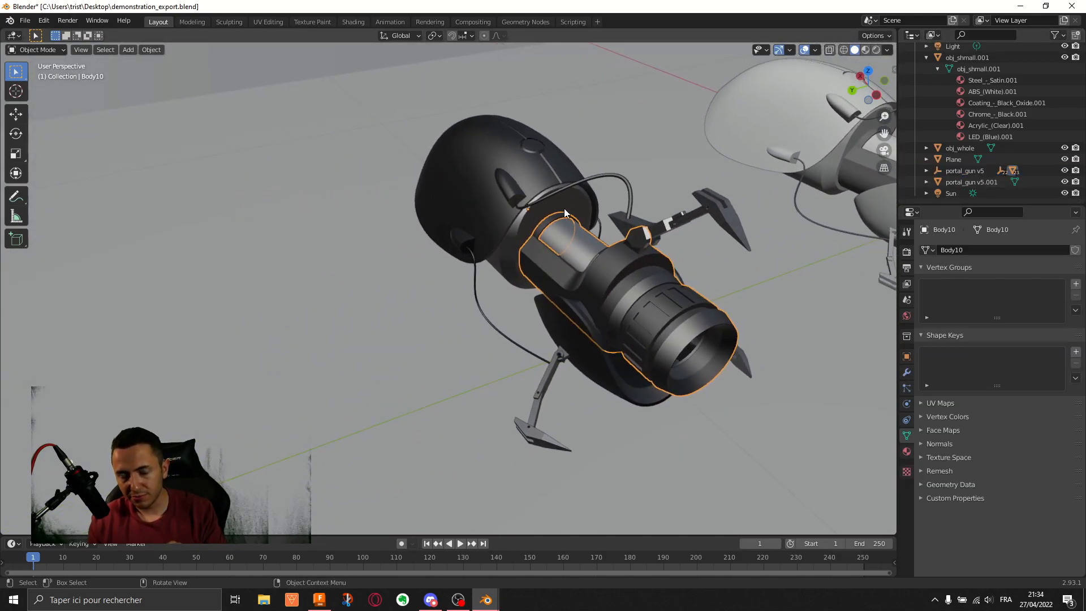
click(906, 451)
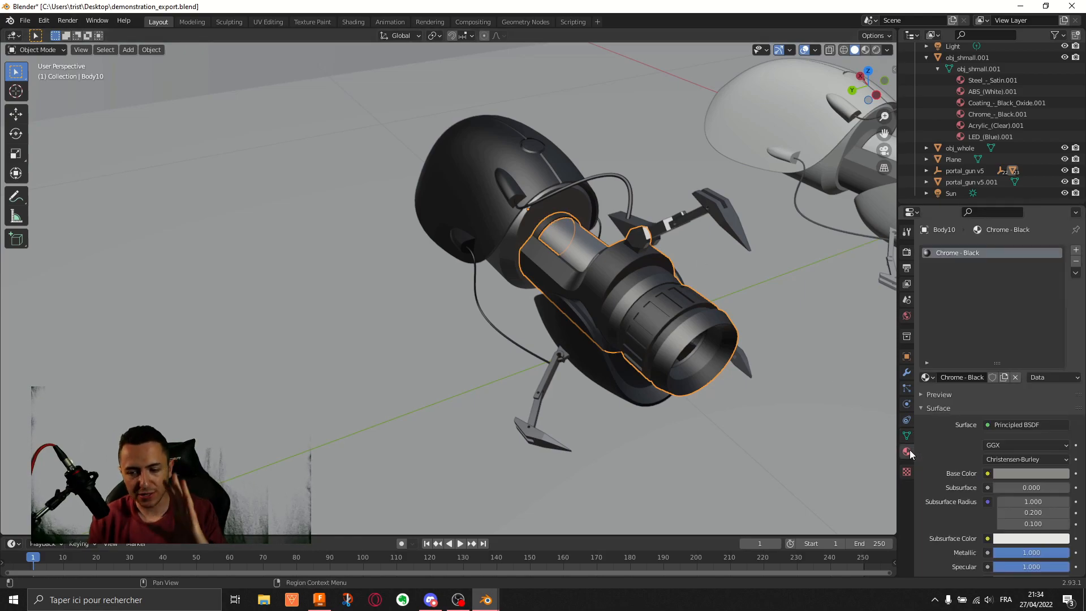
click(565, 338)
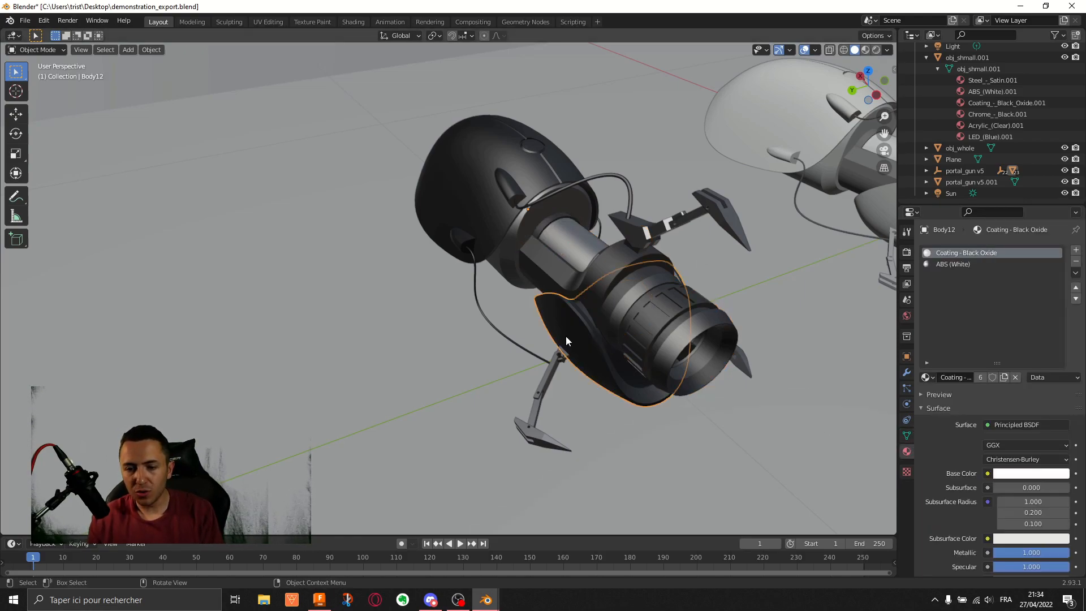
Step: Compare the material slots of Body13 and Body6 on the black gun with those of obj_shmall.001
shift+middle_drag(788, 192, 639, 239)
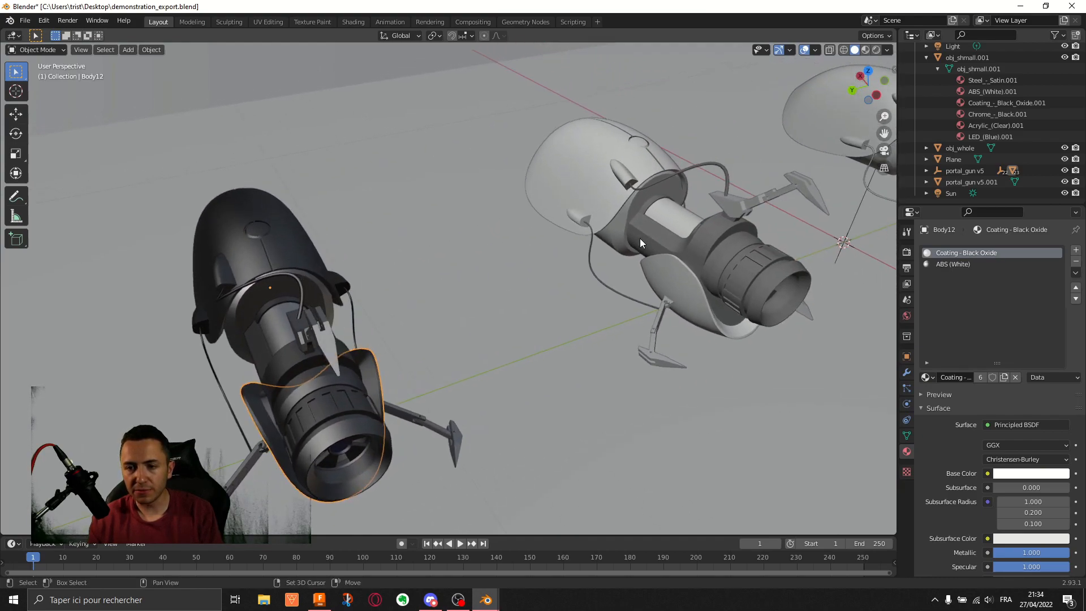
click(692, 158)
click(293, 283)
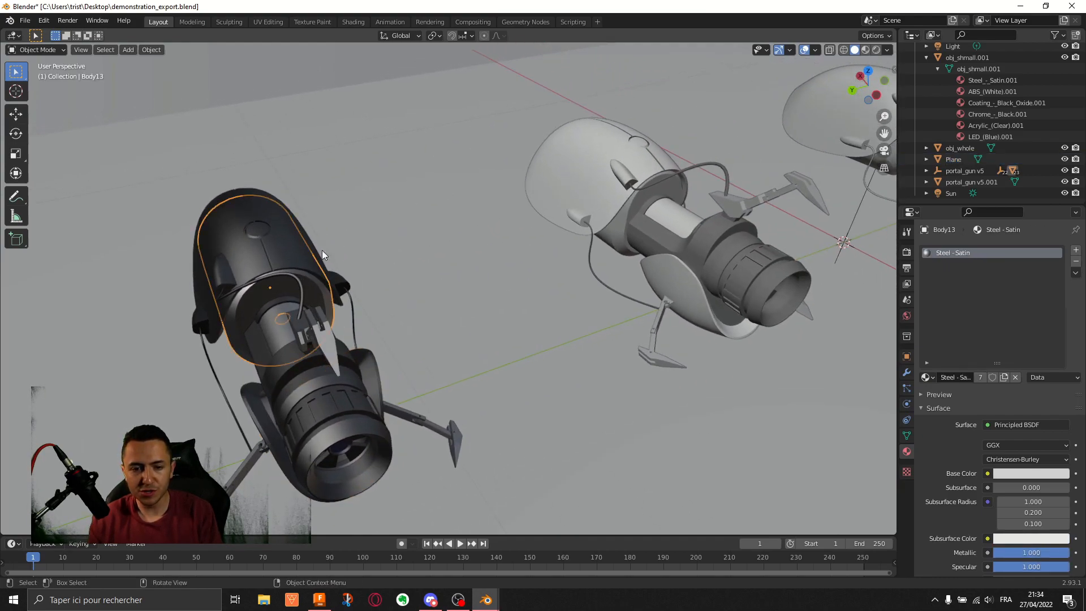
click(622, 174)
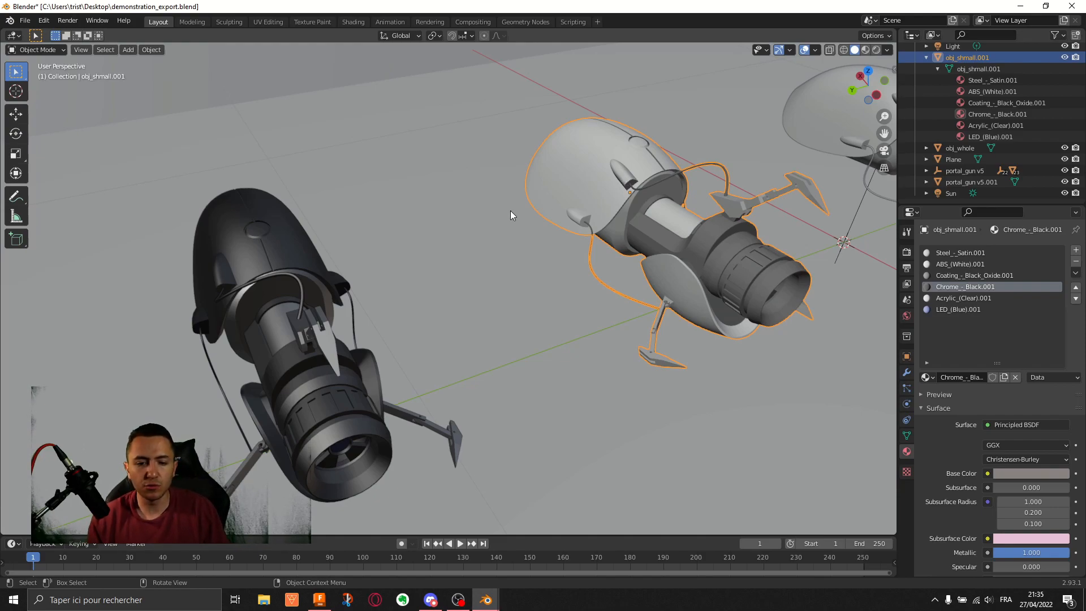
click(250, 257)
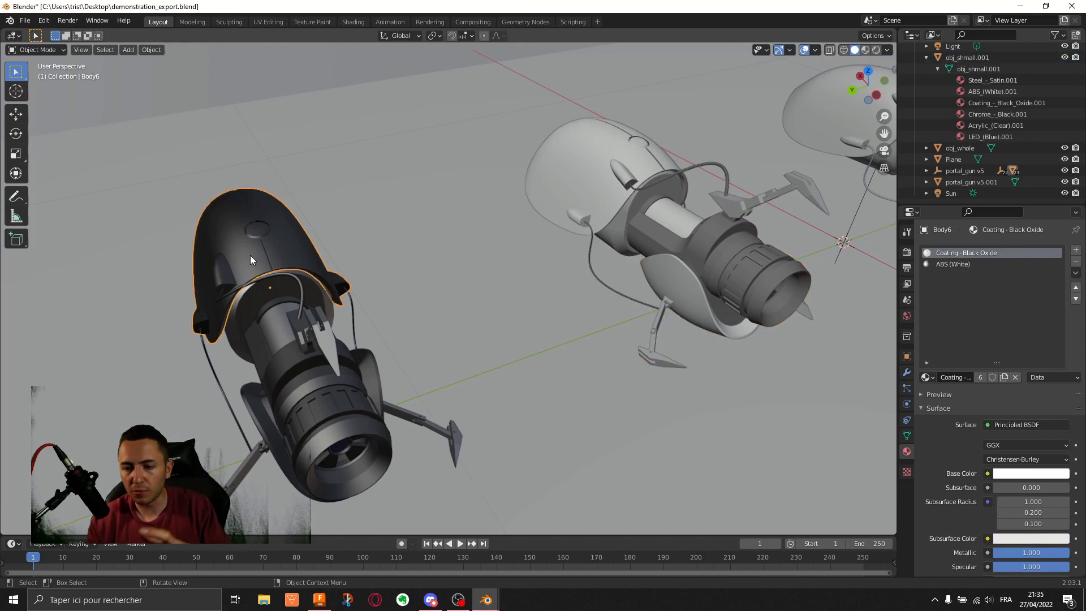
Step: Examine the Coating - Black Oxide node setup of Body6 in the Shading workspace, and return to the Layout workspace
click(353, 21)
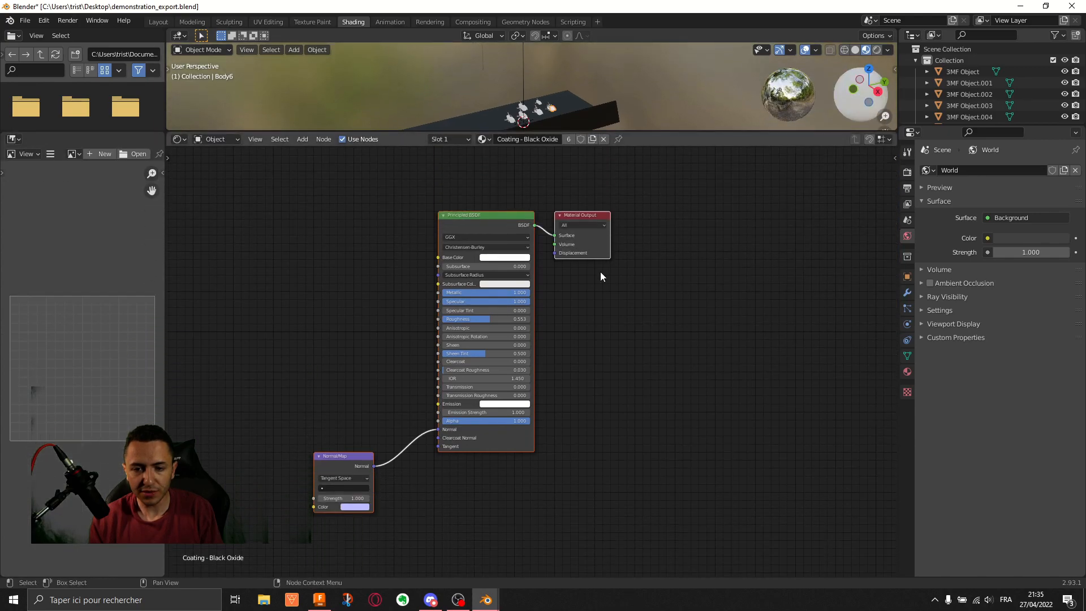
click(661, 377)
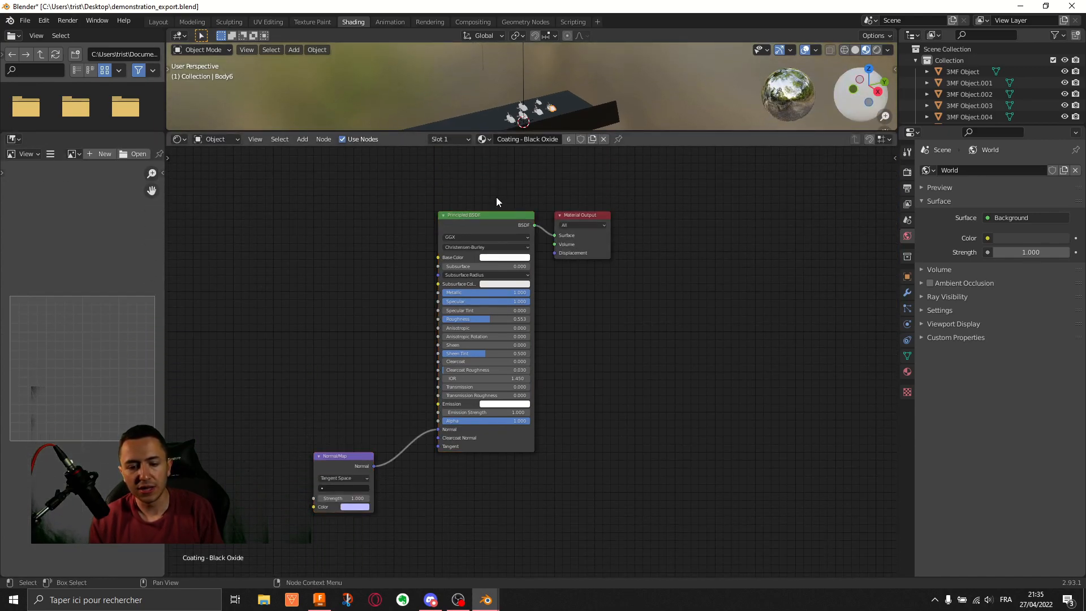
click(154, 22)
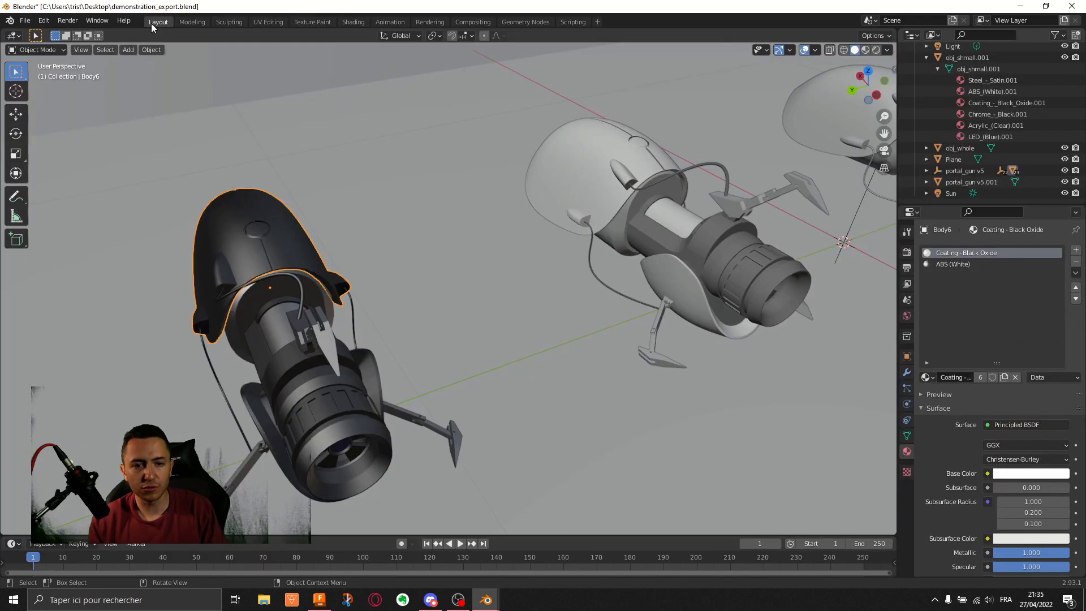
Step: Examine the Chrome_-_Black.001 node setup of obj_shmall.001 in the Shading workspace, and return to the Layout workspace
click(593, 153)
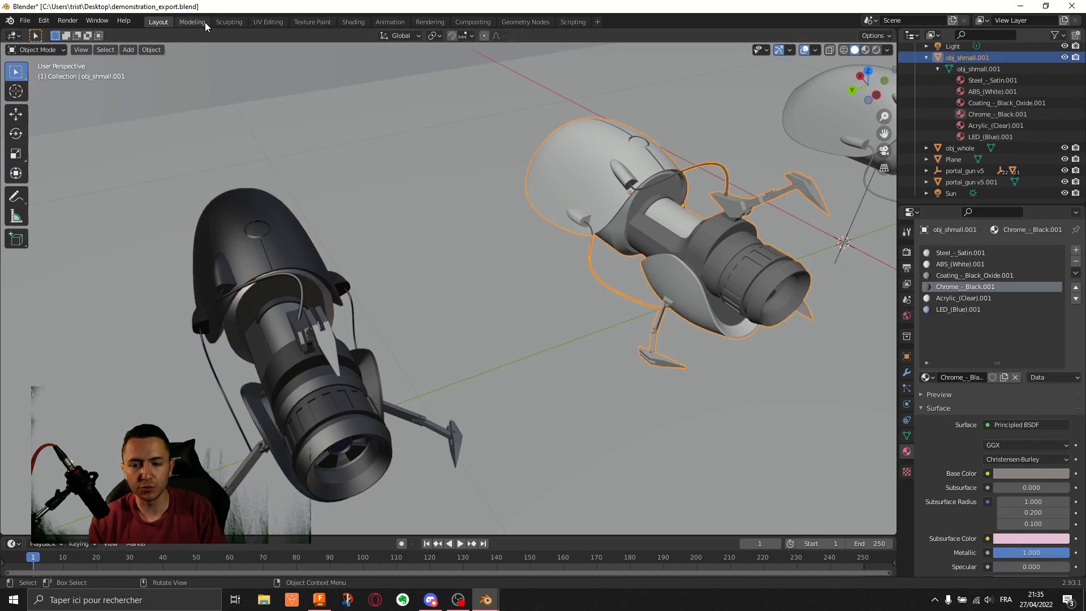
click(351, 23)
click(640, 373)
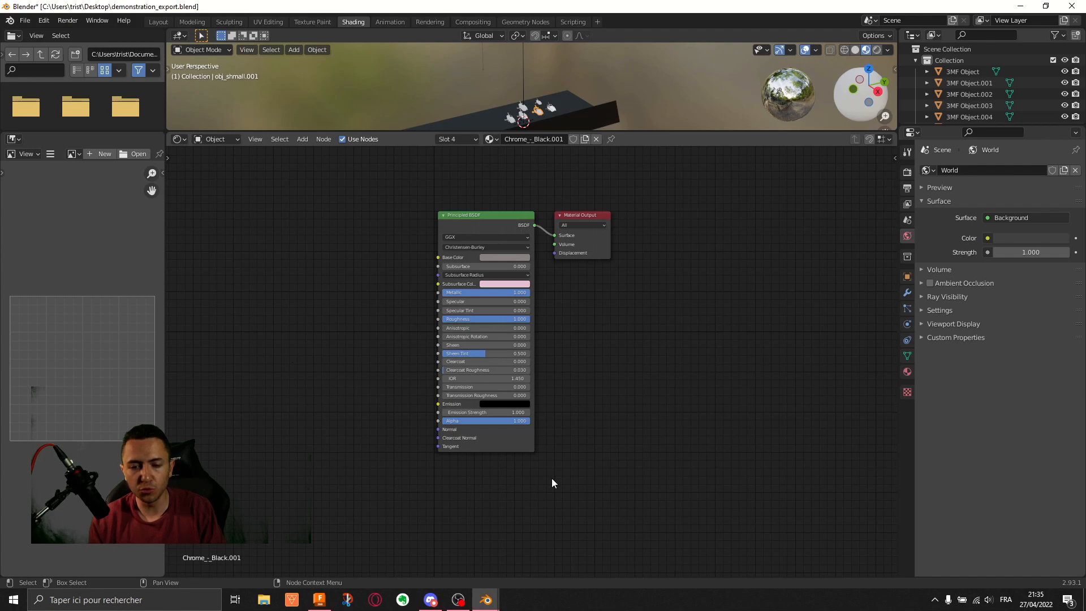
click(151, 21)
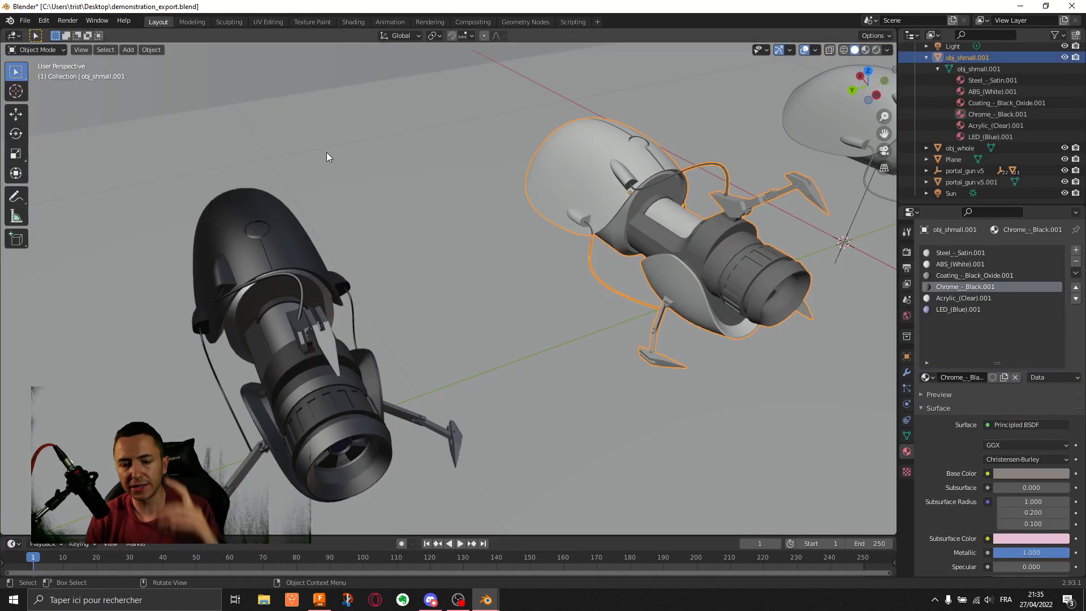
Step: Select Body6 and obj_shmall.001 in turn to compare the black gun with the OBJ gun
click(276, 227)
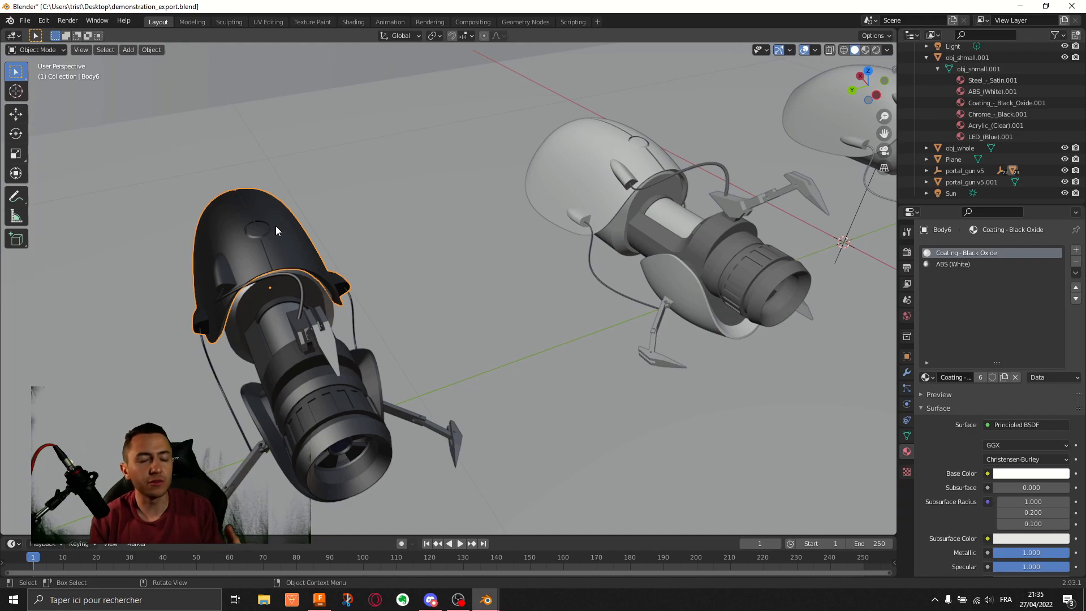
middle_drag(388, 269, 418, 253)
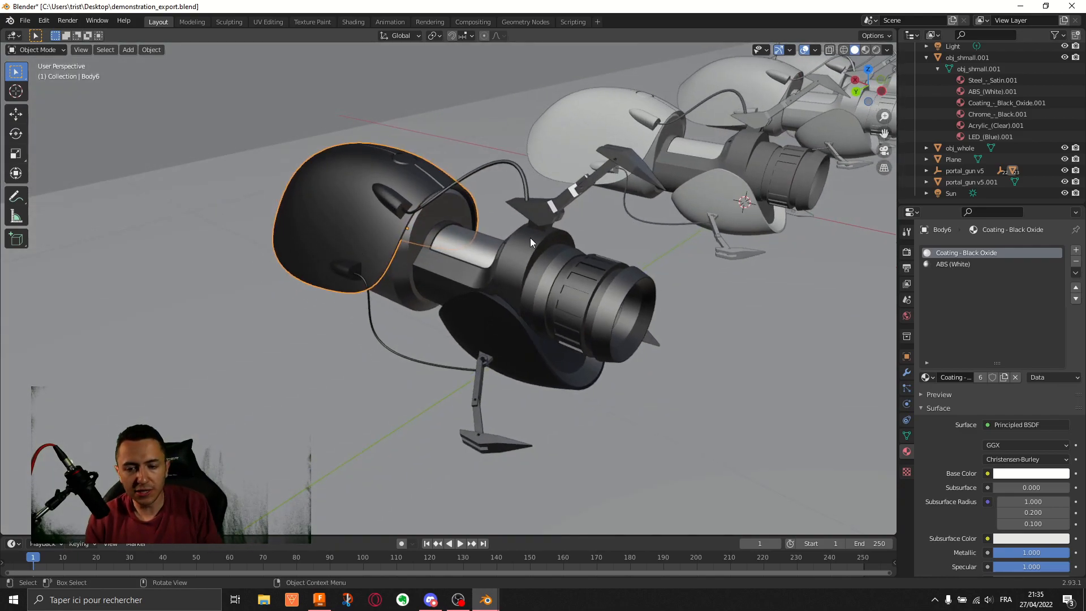
click(531, 238)
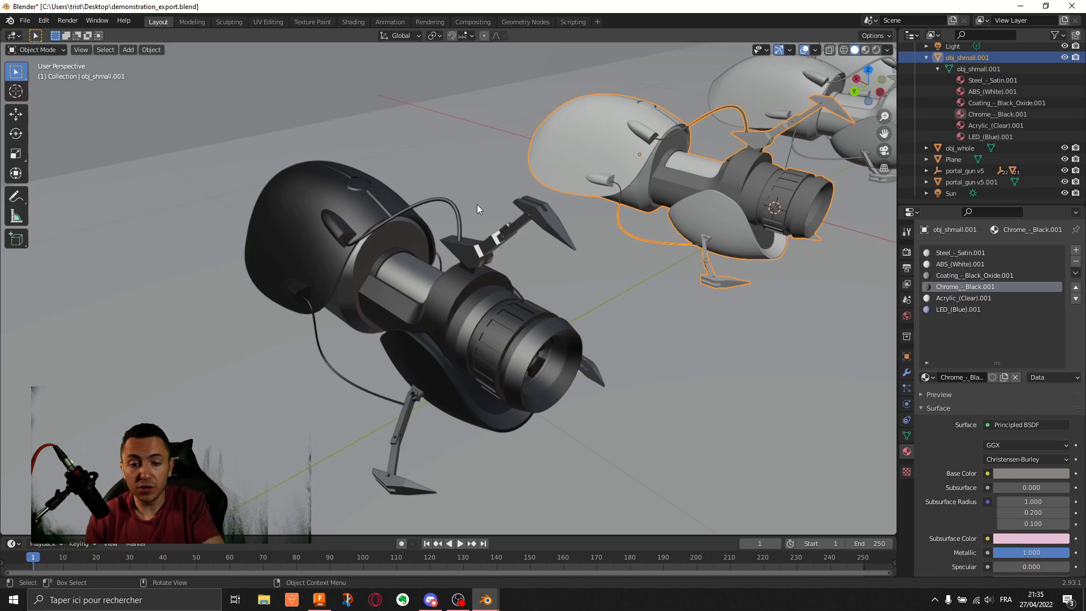
Step: Move the selection to Plane, preview the guns in rendered viewport shading, and return the viewport to solid shading
click(381, 235)
click(403, 139)
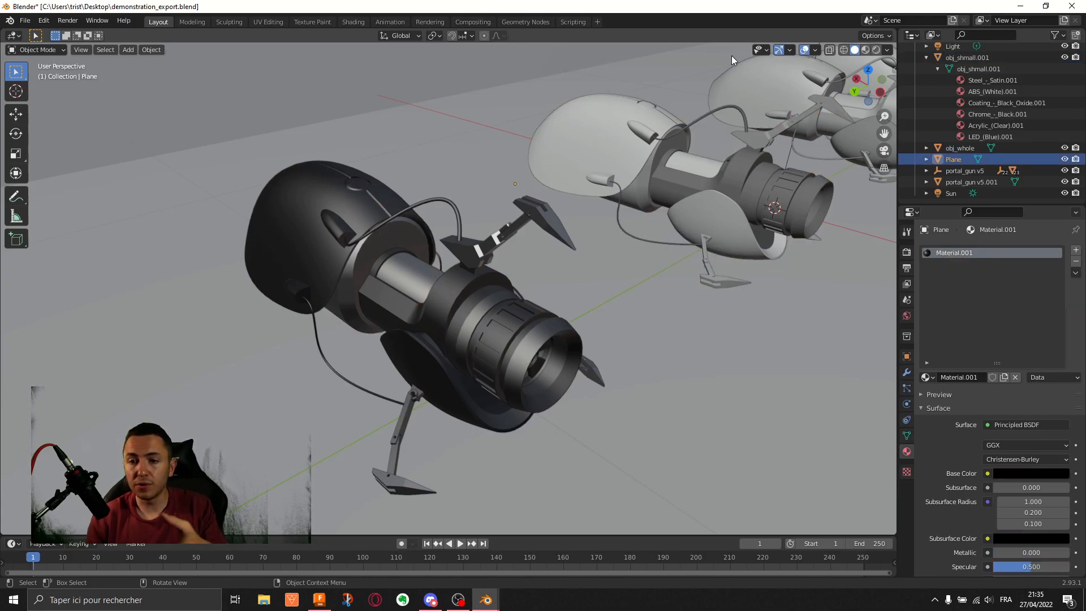
click(876, 50)
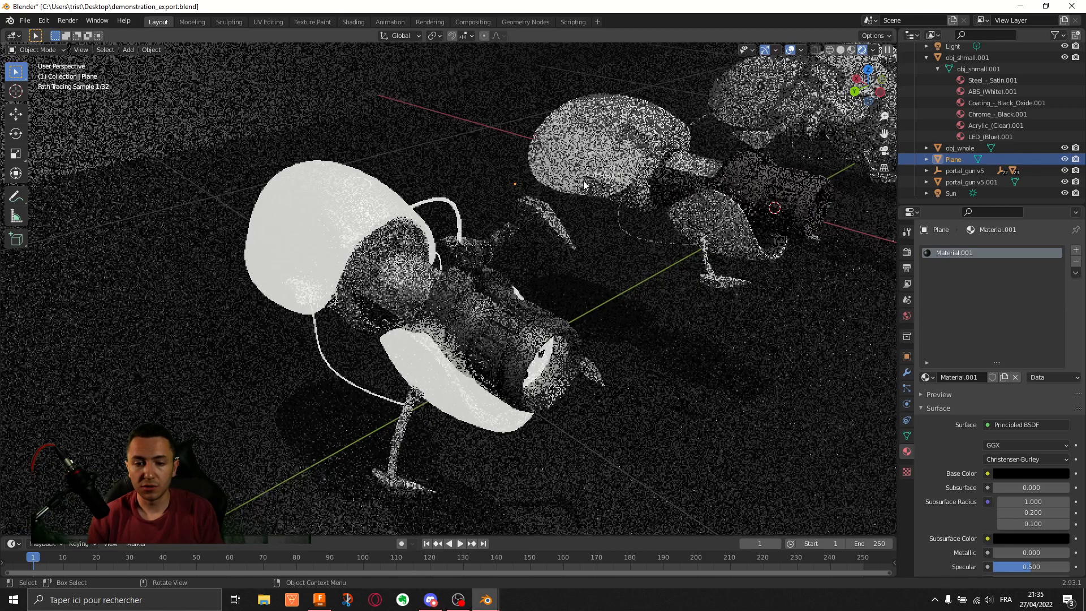
click(841, 50)
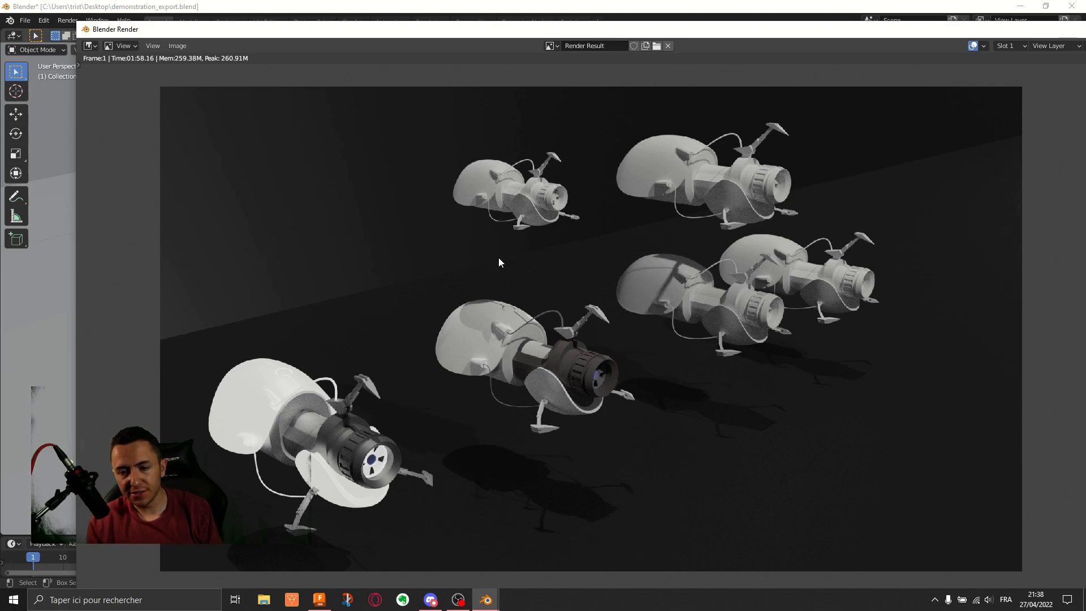
Step: Inspect the finished render up close, comparing the materials on the front gun with those on the OBJ gun behind it
scroll(403, 284, up, 3)
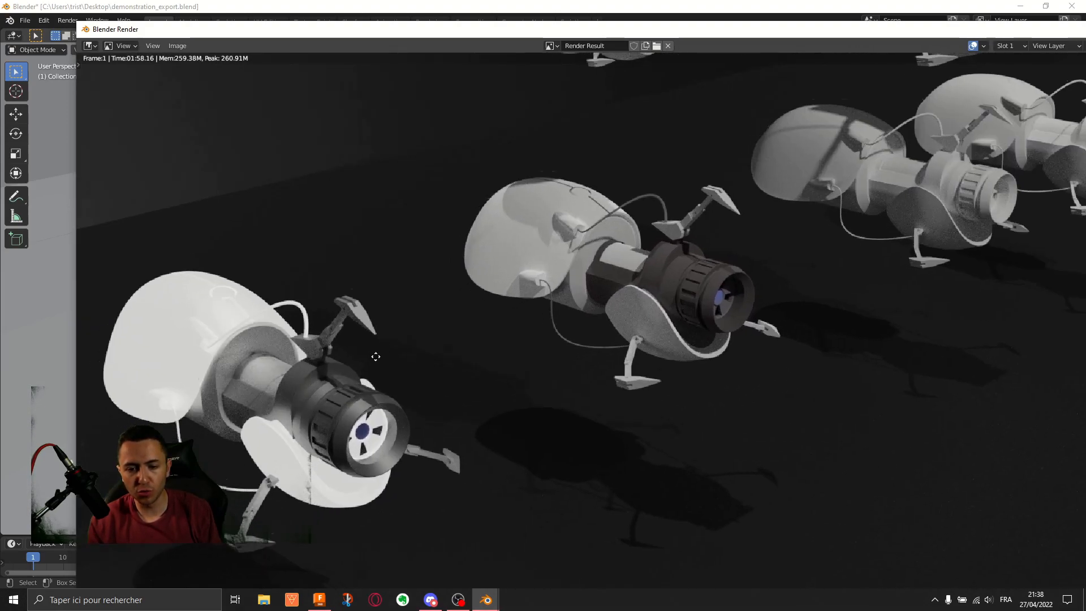
middle_drag(376, 359, 452, 290)
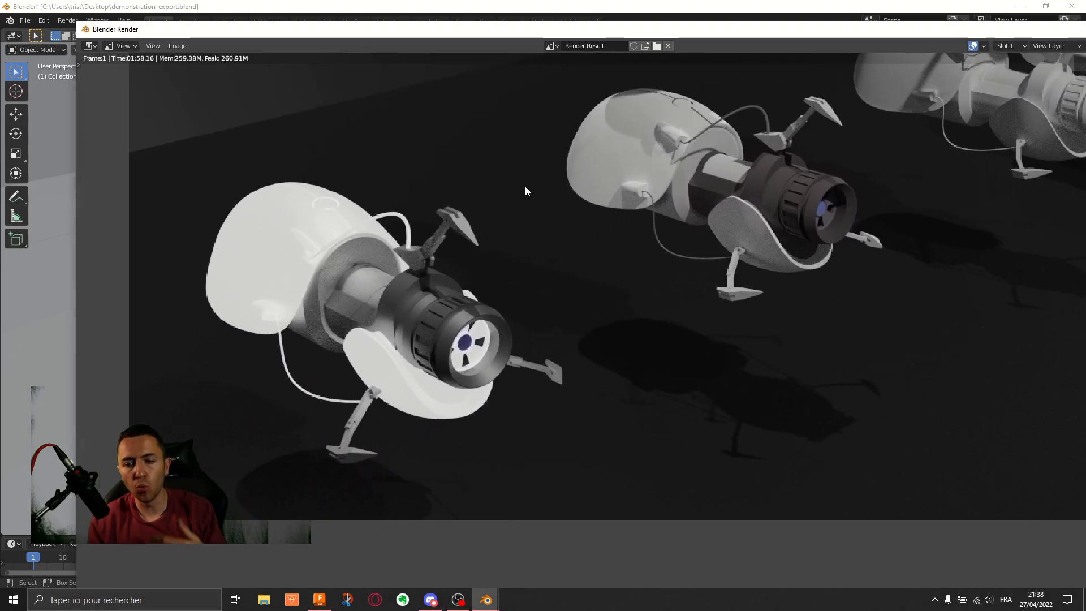
scroll(522, 188, up, 2)
middle_drag(410, 183, 430, 199)
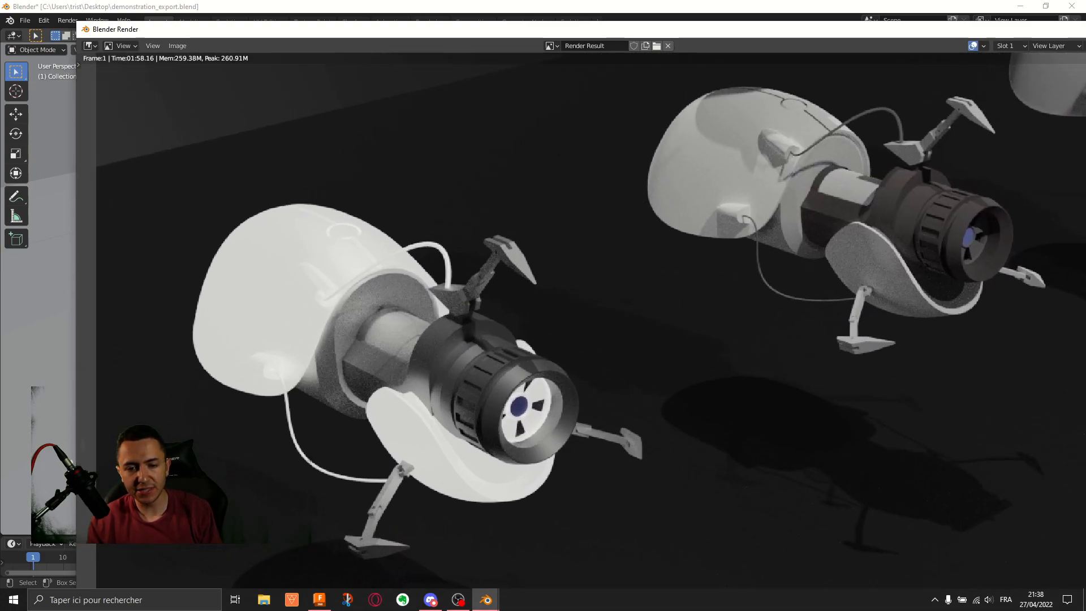
middle_drag(755, 224, 661, 269)
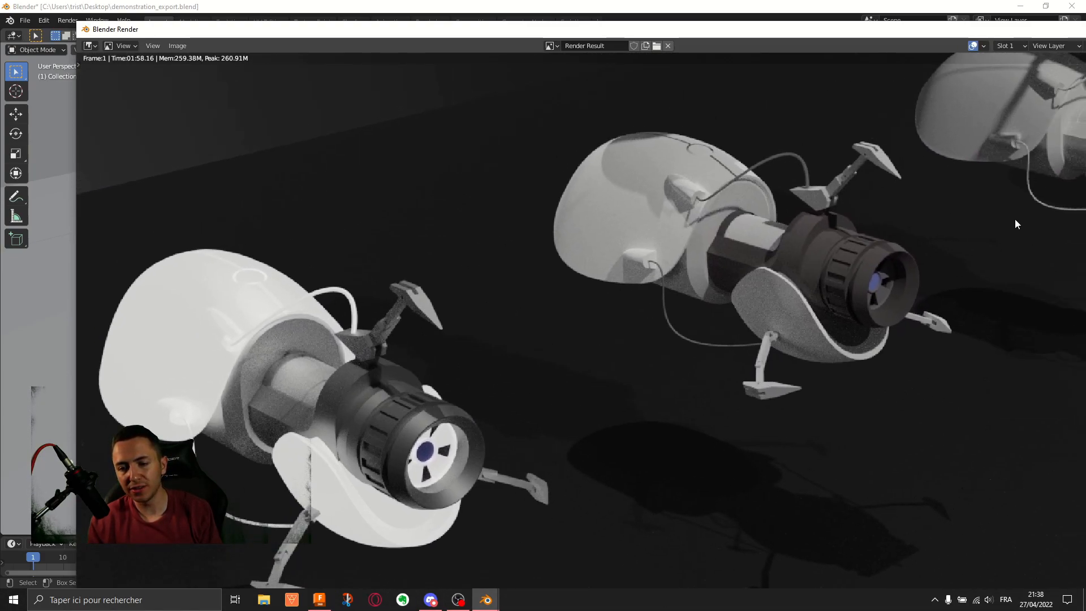
middle_drag(316, 337, 335, 288)
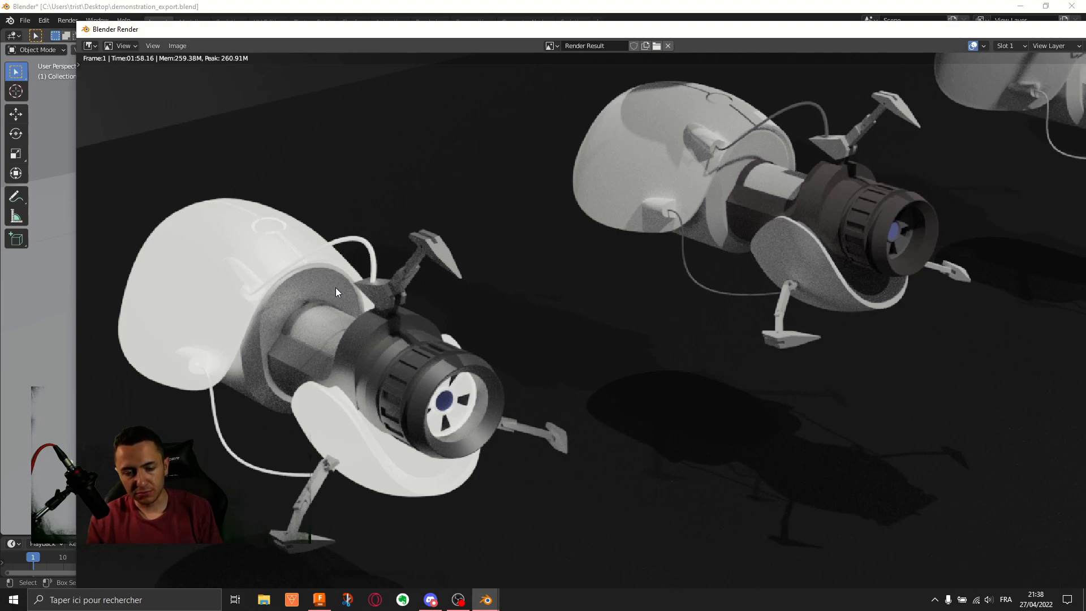
Step: Inspect the front gun in the finished render and compare its materials and lighting with the neighbouring OBJ gun
middle_drag(673, 217, 670, 251)
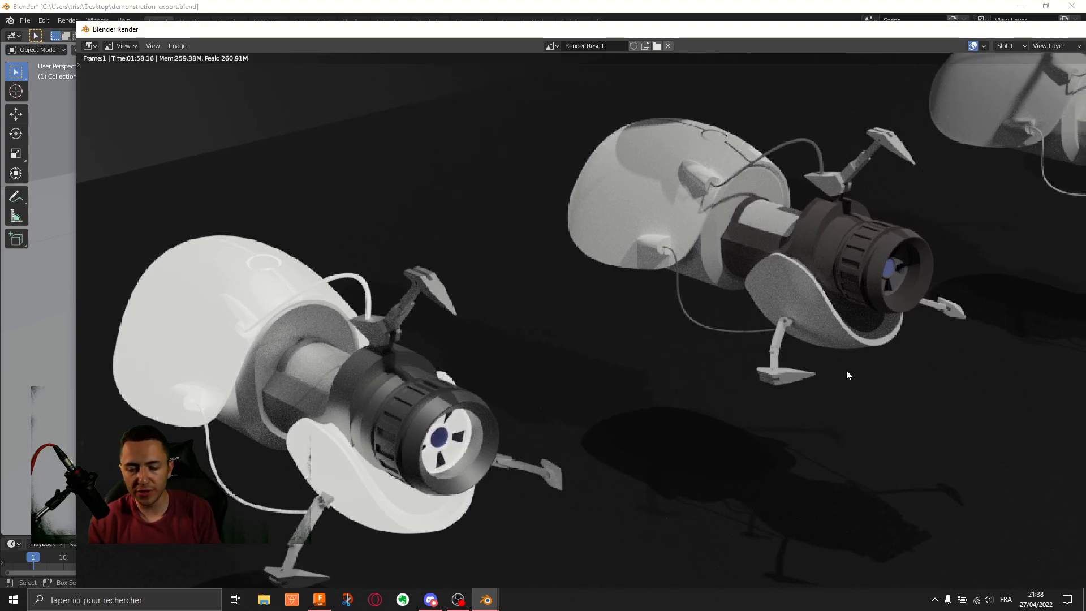
middle_drag(415, 282, 526, 241)
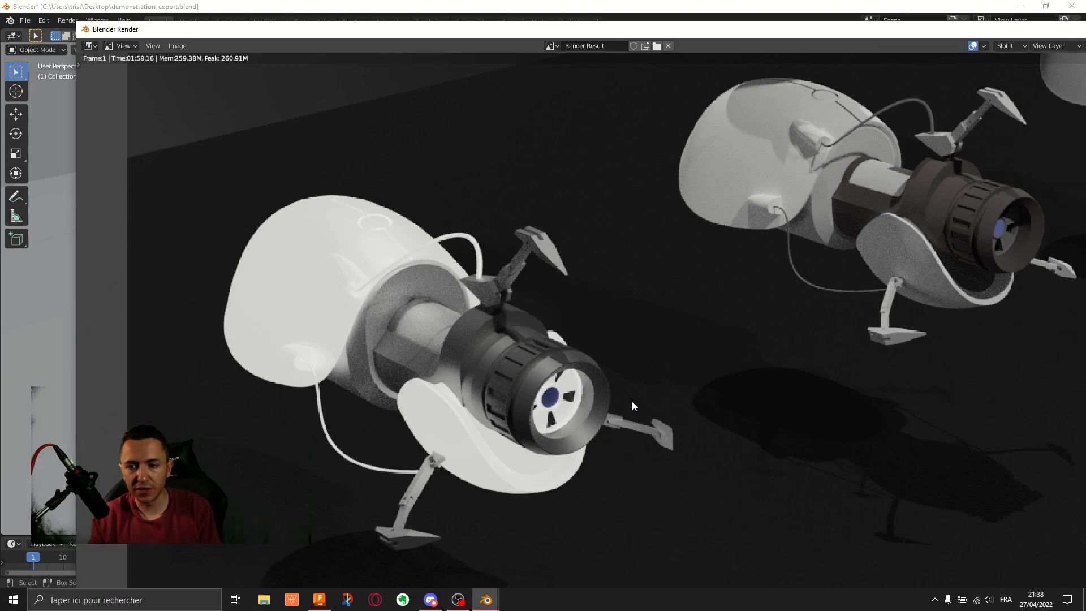
middle_drag(632, 401, 486, 481)
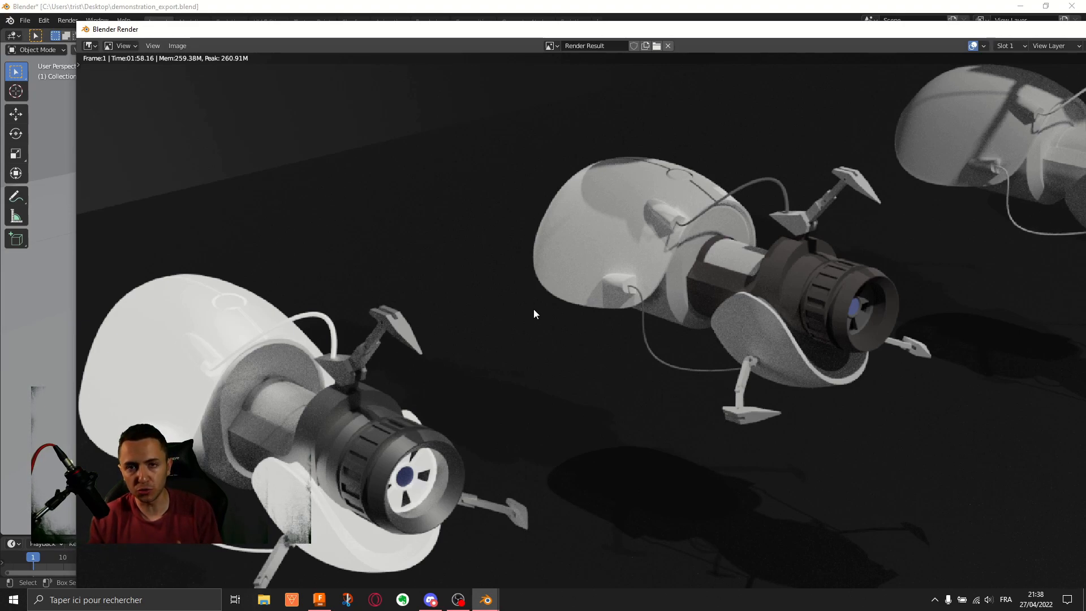
middle_drag(527, 314, 690, 253)
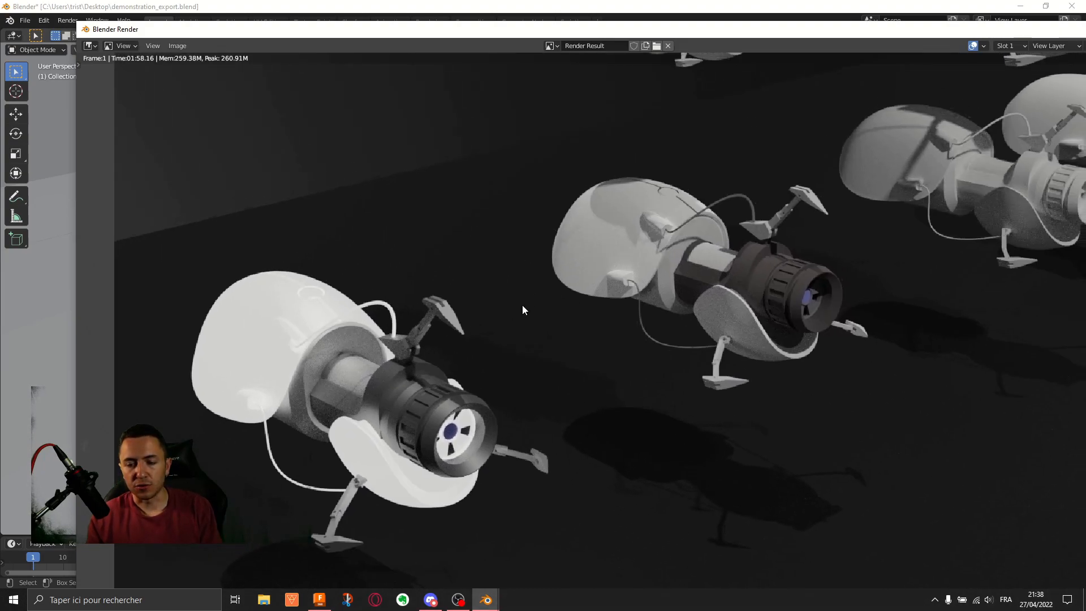
middle_drag(478, 313, 493, 290)
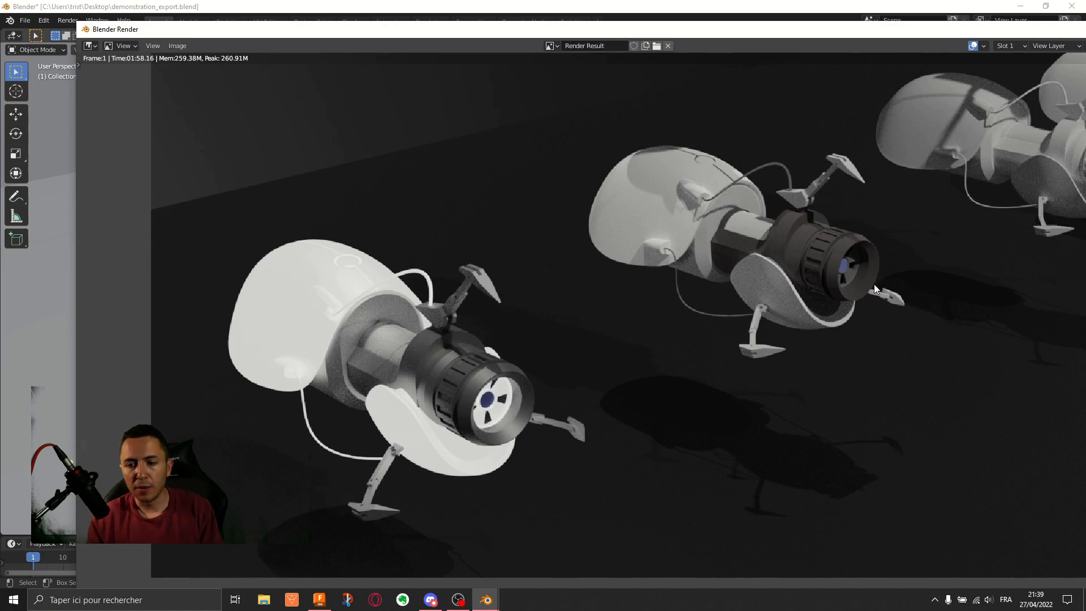
Step: Examine the dark-barrelled OBJ gun in the render against the front gun and the guns behind it, and leave the render window
middle_drag(873, 283, 731, 319)
scroll(718, 223, up, 1)
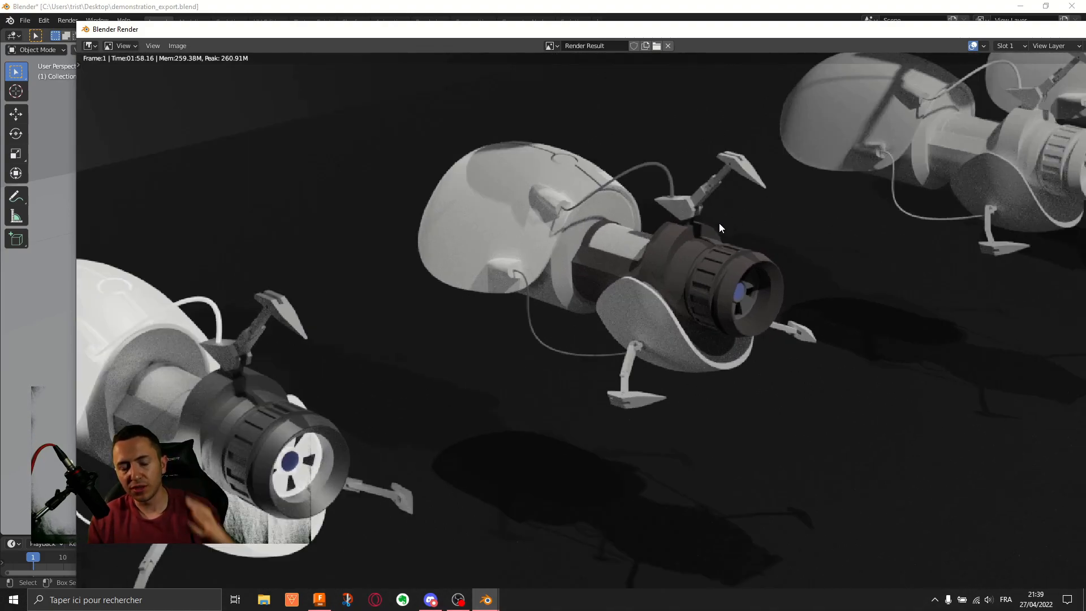
middle_drag(722, 186, 582, 249)
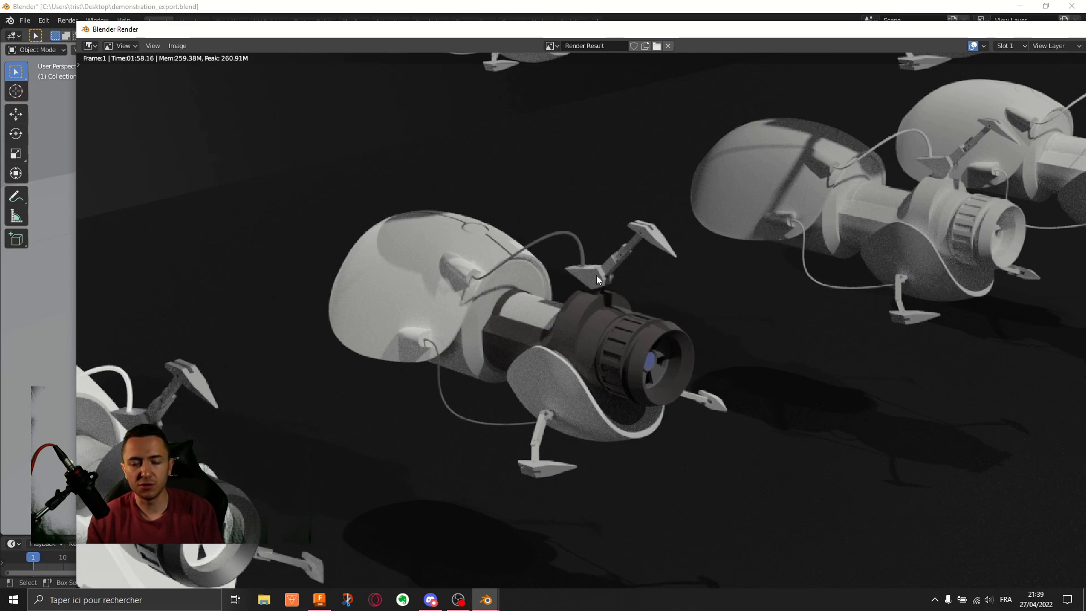
middle_drag(305, 313, 593, 186)
scroll(546, 368, down, 1)
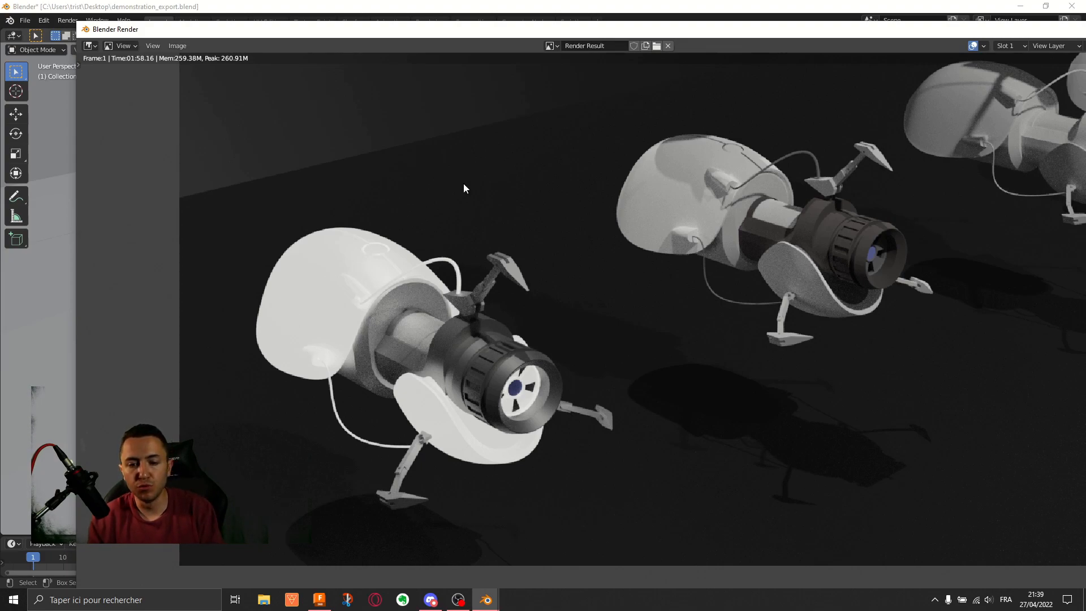
middle_drag(634, 234, 487, 278)
scroll(618, 204, up, 1)
middle_drag(618, 204, 469, 240)
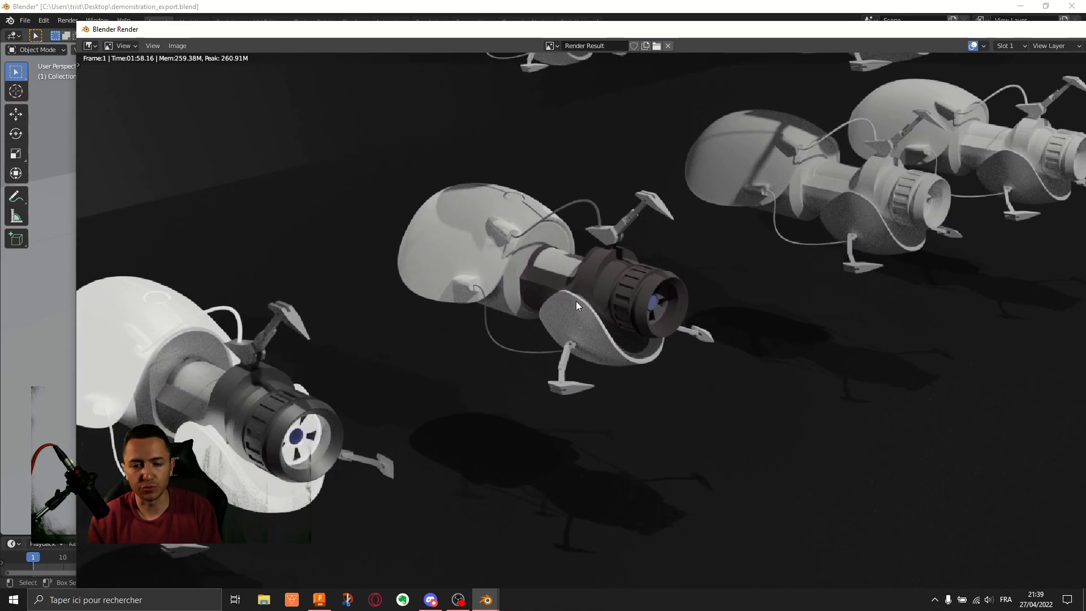
drag(1031, 32, 926, 34)
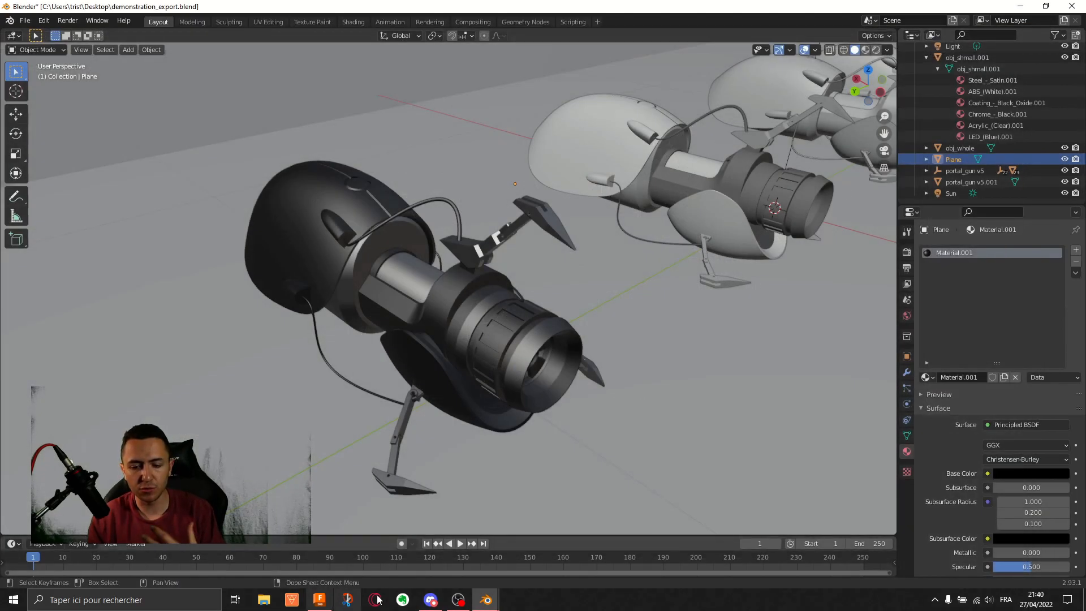
Step: Switch to Discord and view the stl-et-3mf channel of the L'atelier de Kléber server
click(430, 599)
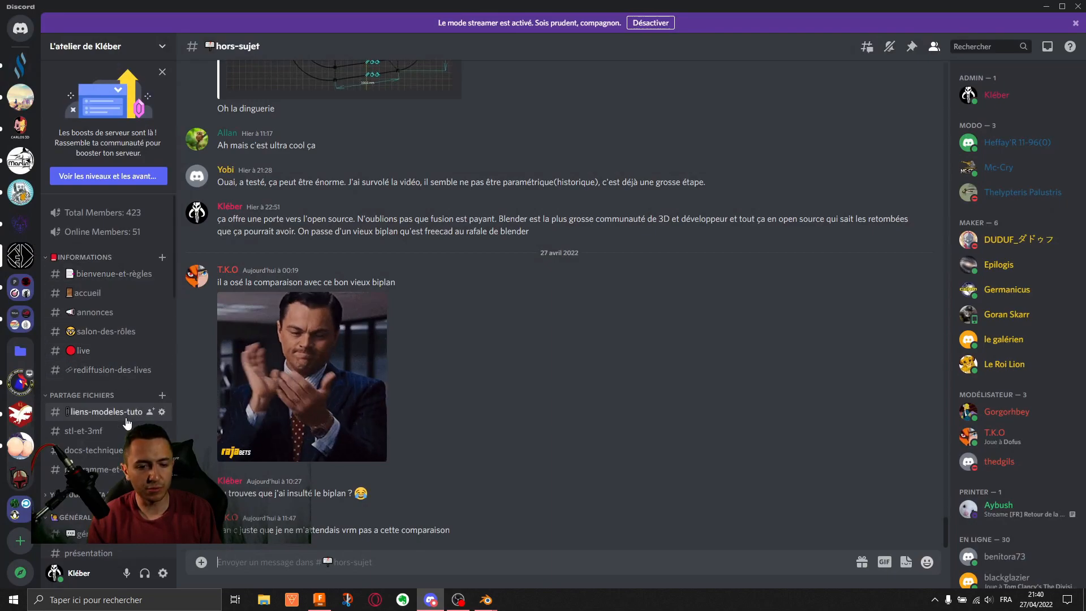
click(85, 430)
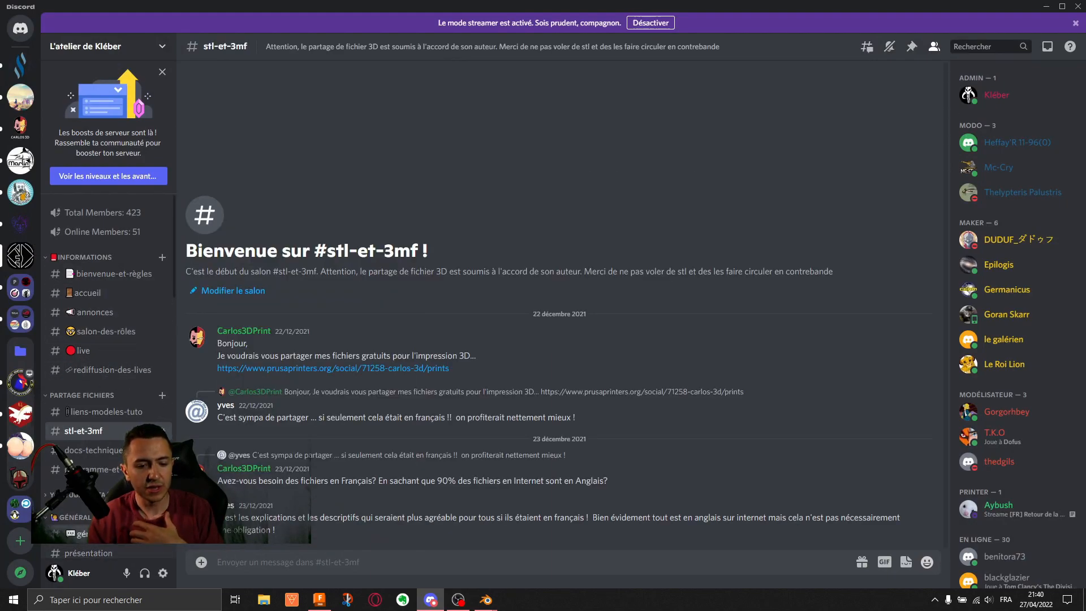
click(79, 533)
click(317, 520)
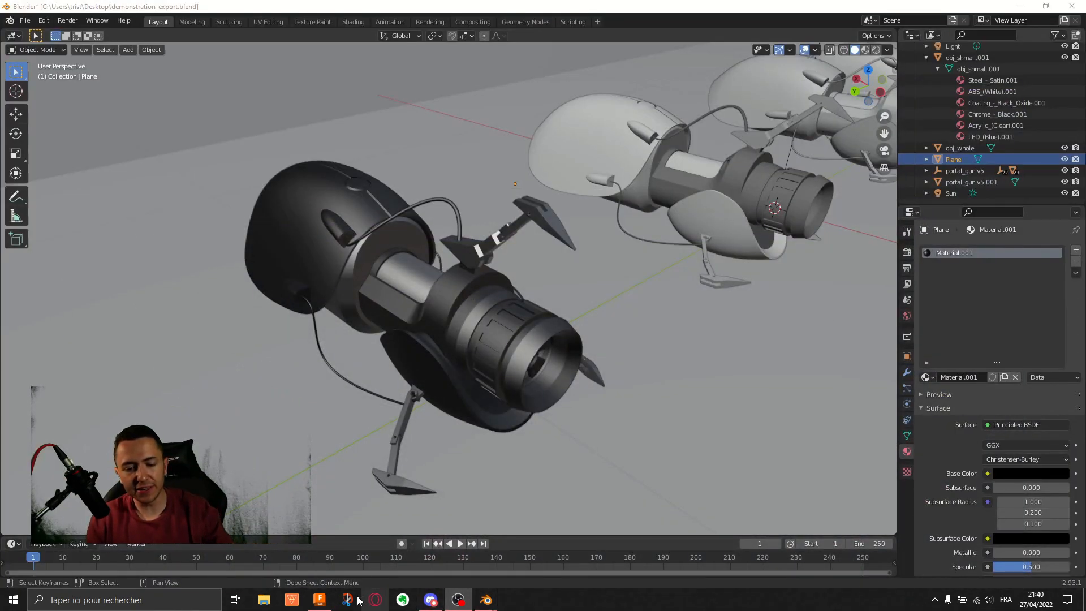
Step: Switch to Fusion 360, highlight the whole portal_gun v5 design, and clear the selection
click(320, 600)
shift+middle_drag(503, 308, 514, 348)
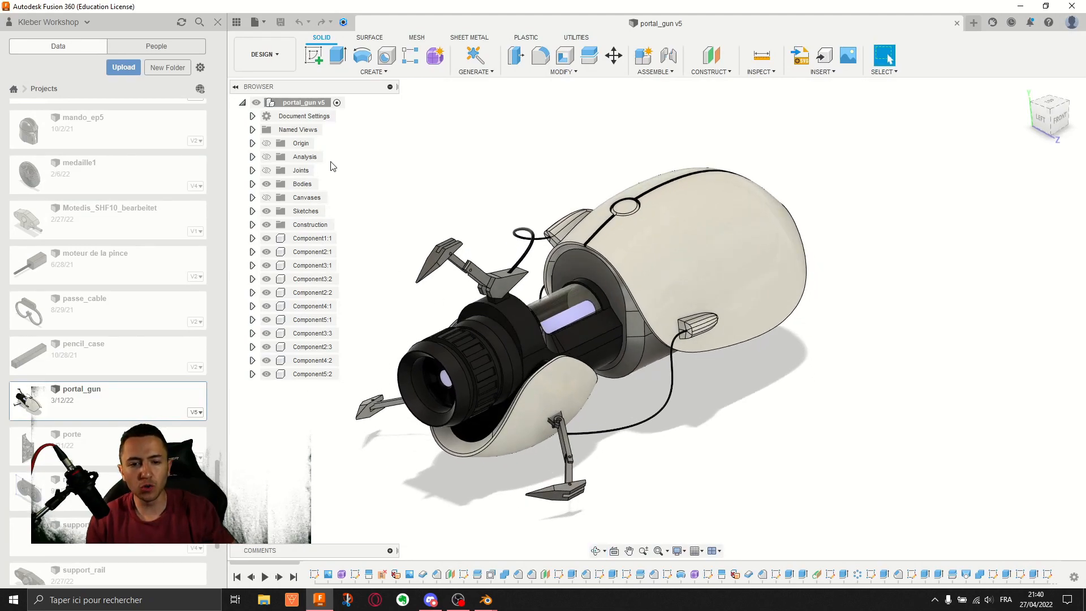
middle_drag(360, 198, 442, 168)
click(304, 102)
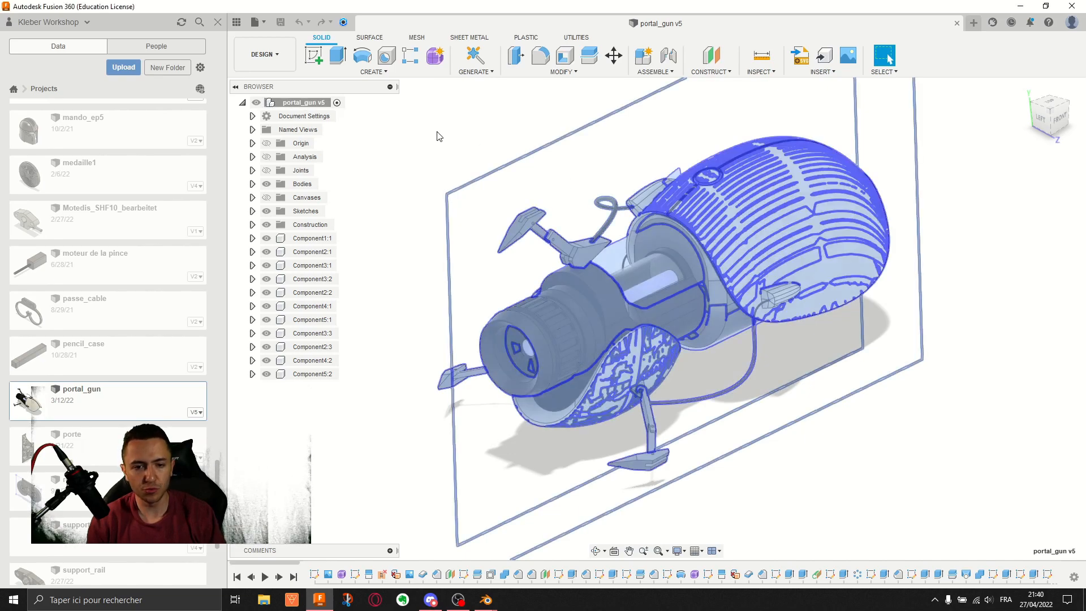
click(435, 137)
Step: Review the file types available for exporting portal_gun v5, and close the Export dialog without exporting
click(255, 22)
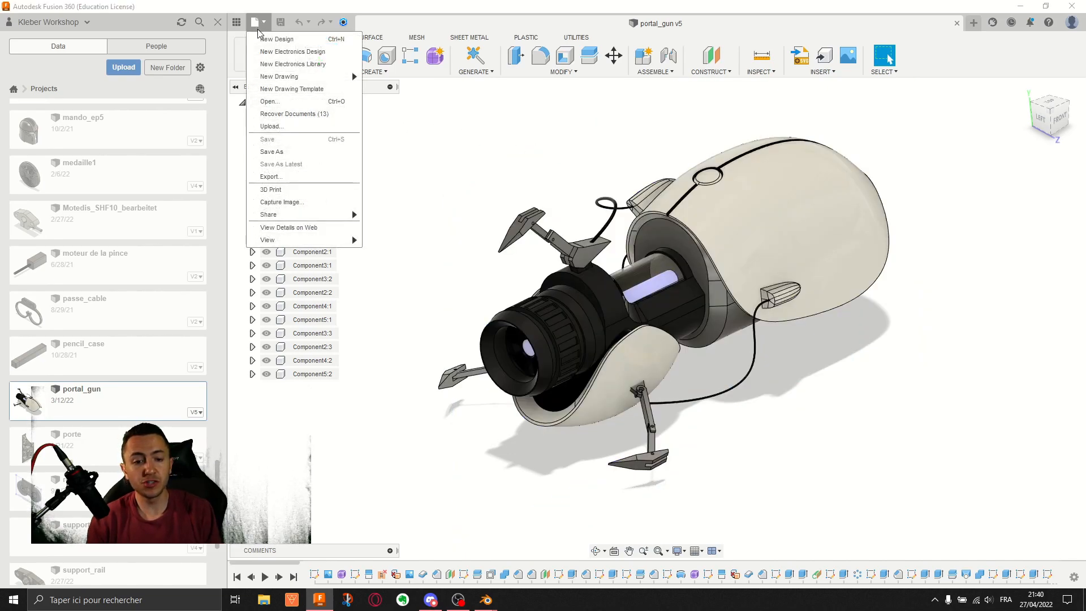
click(318, 175)
click(460, 149)
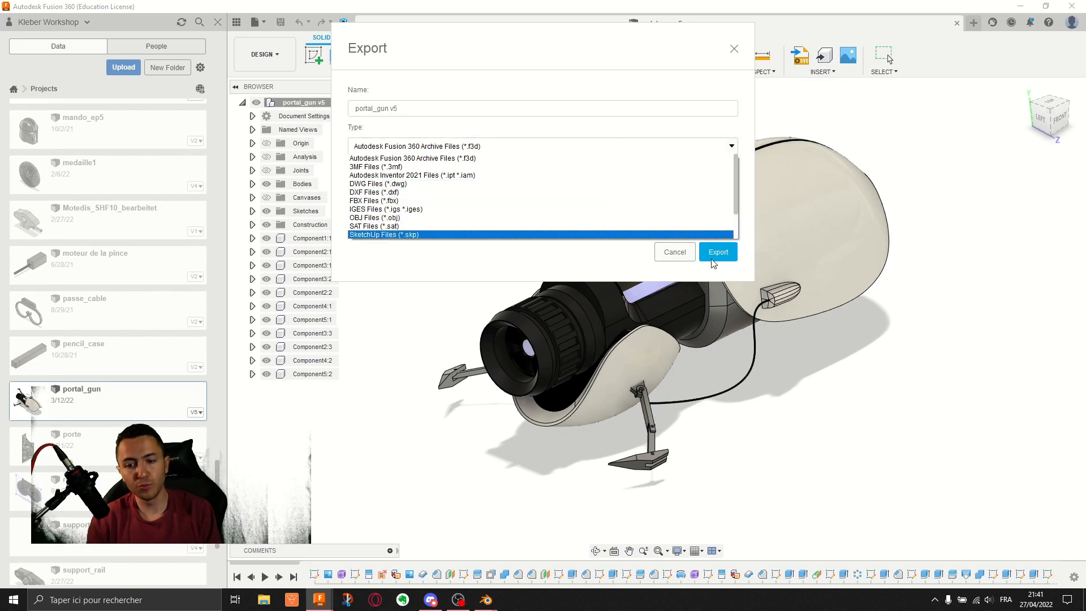
click(678, 253)
click(672, 251)
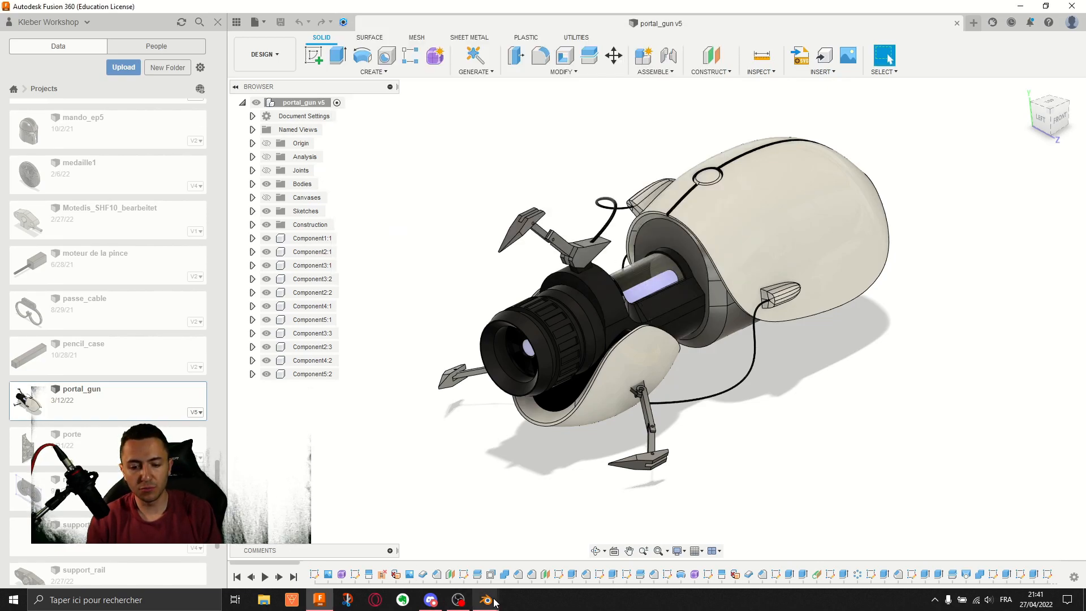
Step: Switch to Blender and select the obj_whole gun at the back of the row
mouse_move(485, 600)
click(461, 570)
middle_drag(691, 322, 437, 215)
scroll(641, 251, up, 4)
scroll(640, 251, down, 8)
click(547, 239)
scroll(621, 218, up, 4)
click(437, 216)
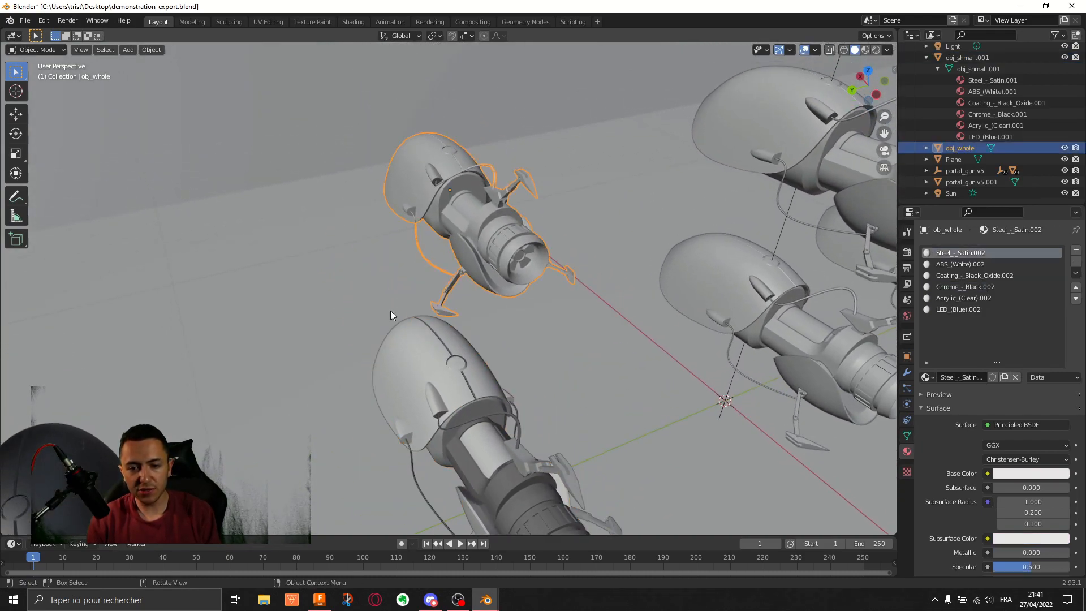
Step: Move the selection from obj_whole to Plane and back to obj_whole while comparing the guns
middle_drag(389, 159, 478, 415)
click(478, 415)
click(444, 243)
click(441, 199)
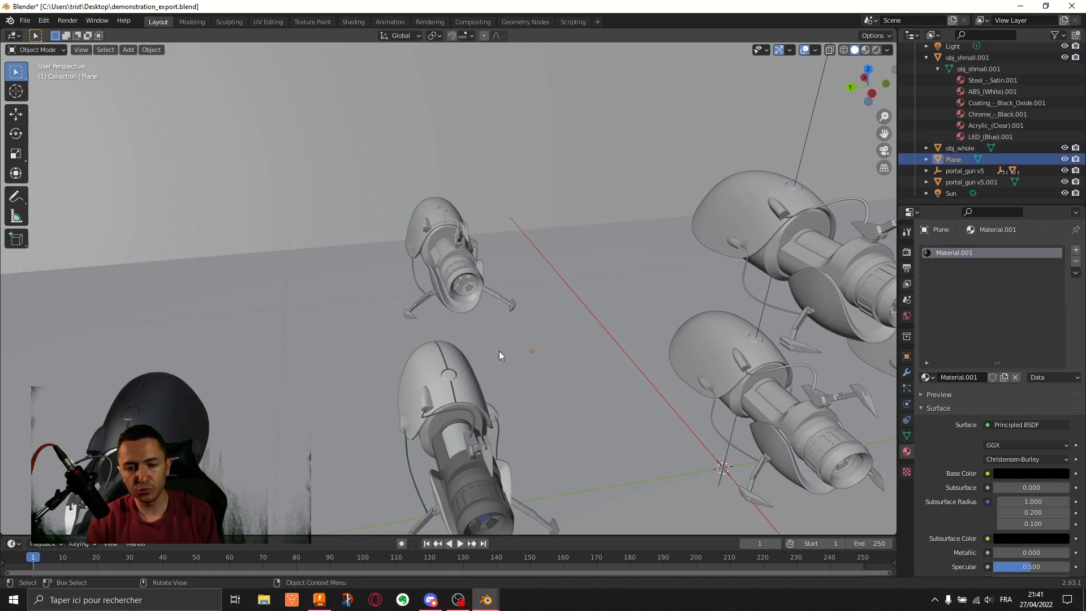
click(436, 216)
Step: Return to Fusion 360, locate OBJ Files (*.obj) among the export types, and cancel the export
key(alt+Tab)
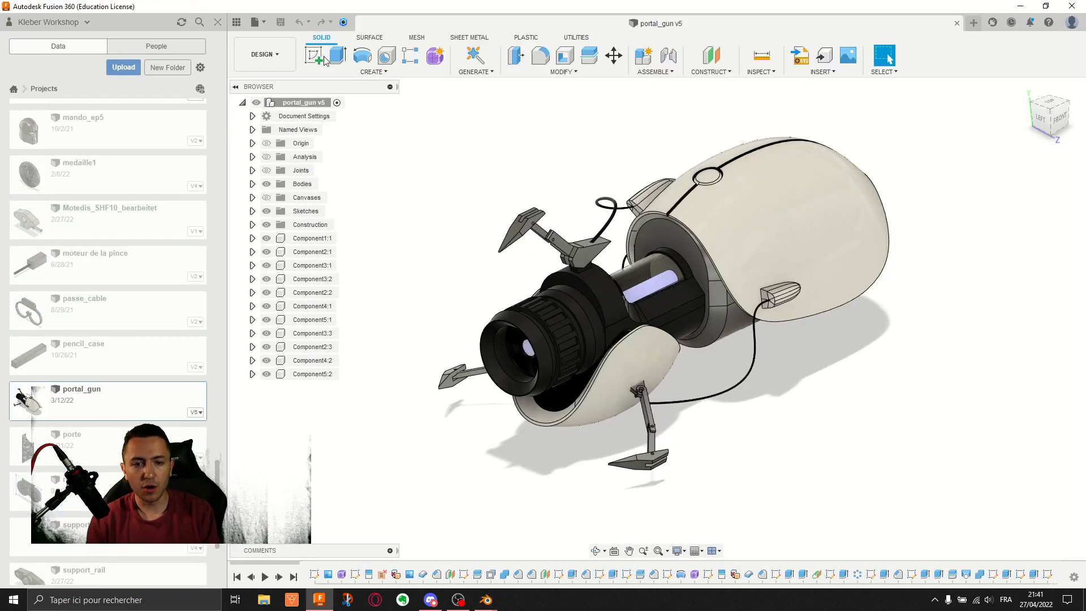
click(253, 23)
click(295, 191)
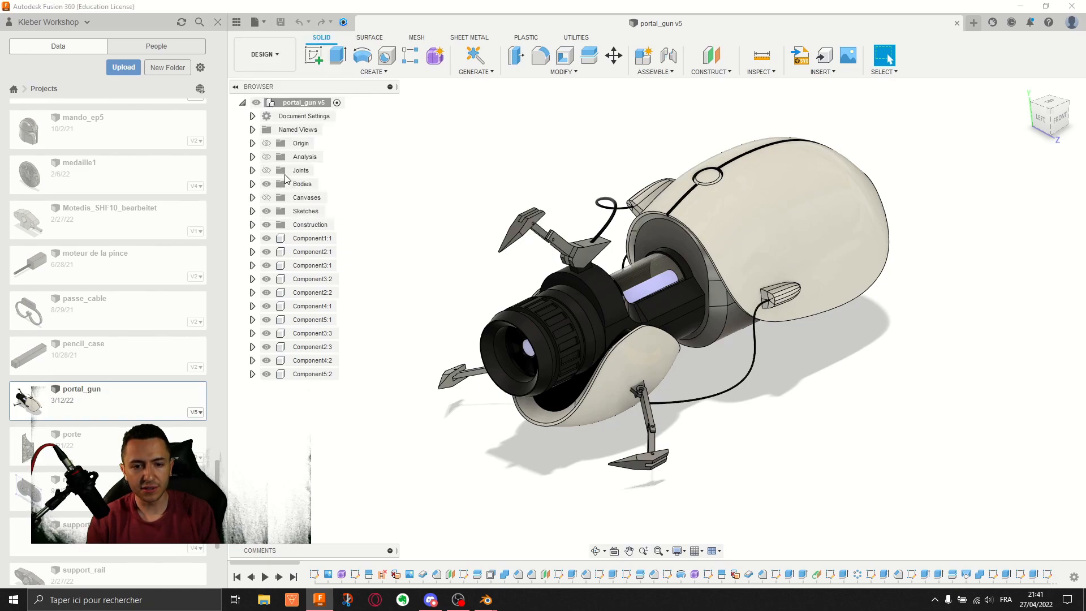
click(444, 145)
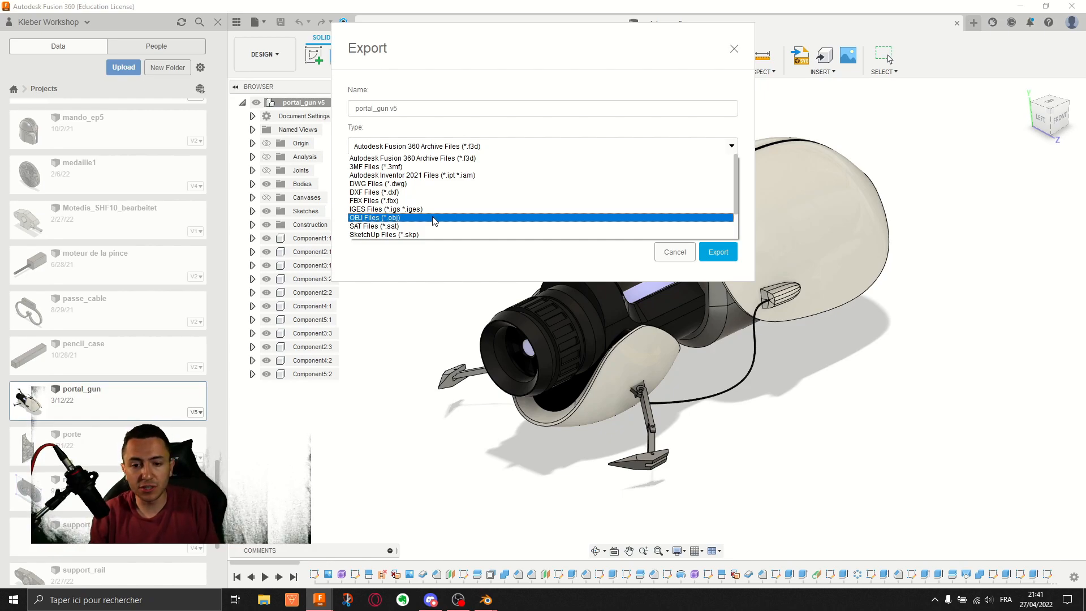
click(678, 258)
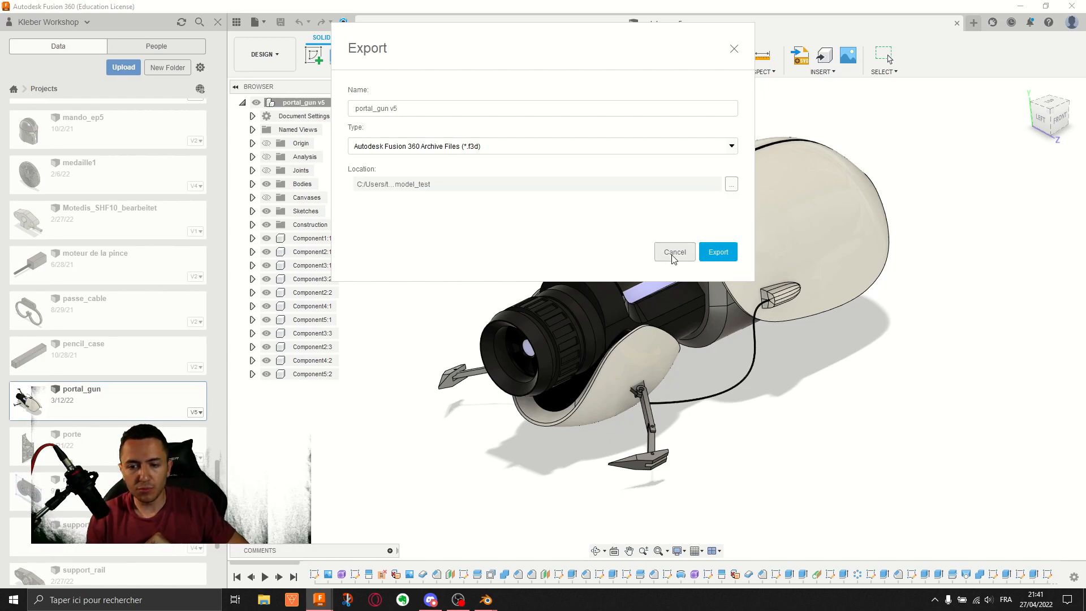
click(676, 253)
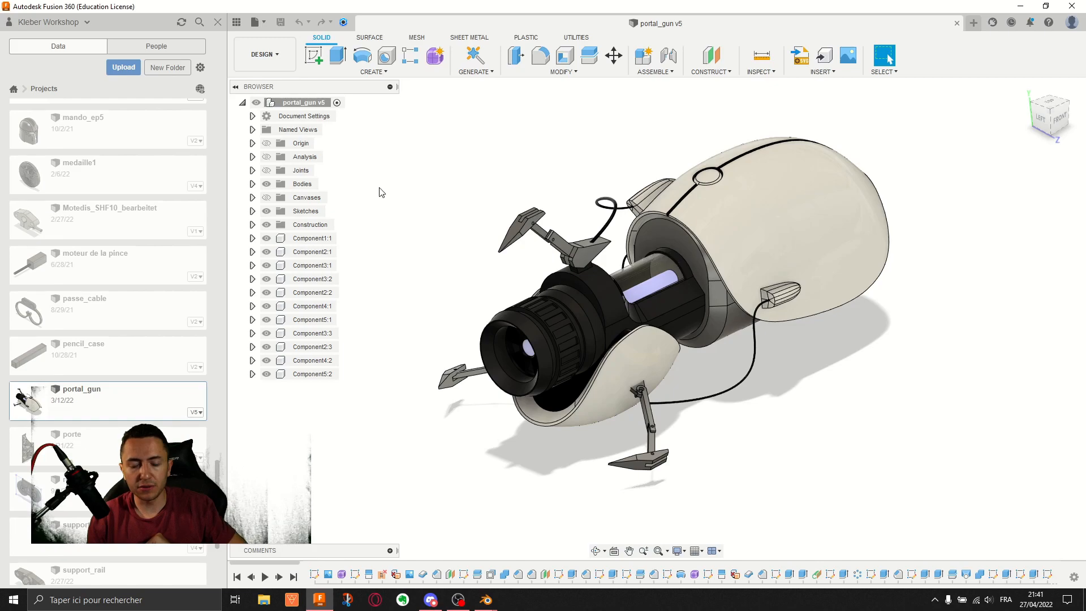
Step: Open Save As Mesh for the whole portal_gun v5 design and check its structure options
right_click(297, 106)
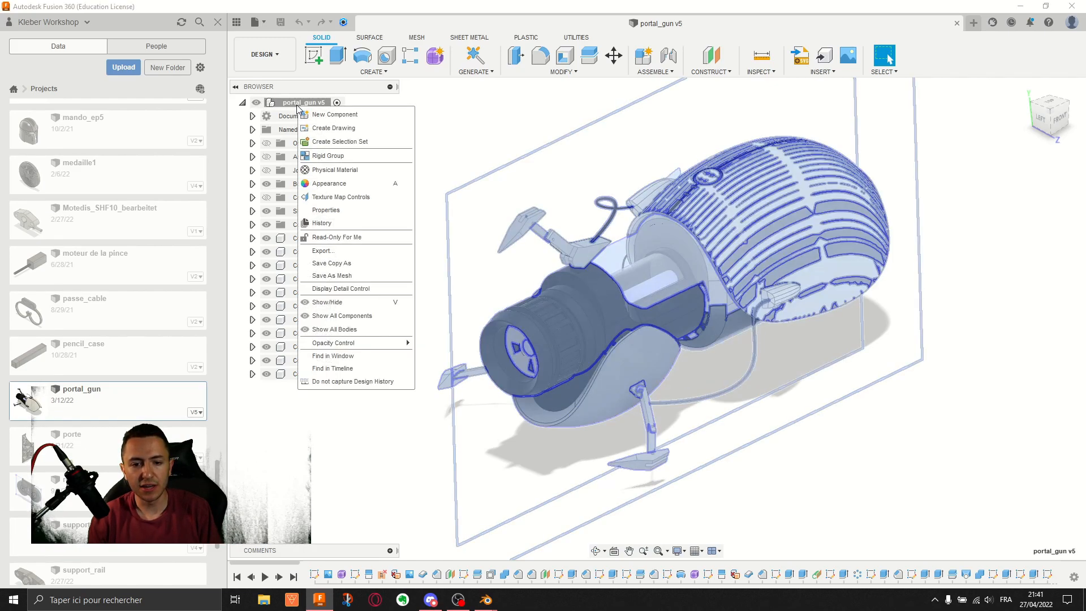
click(332, 276)
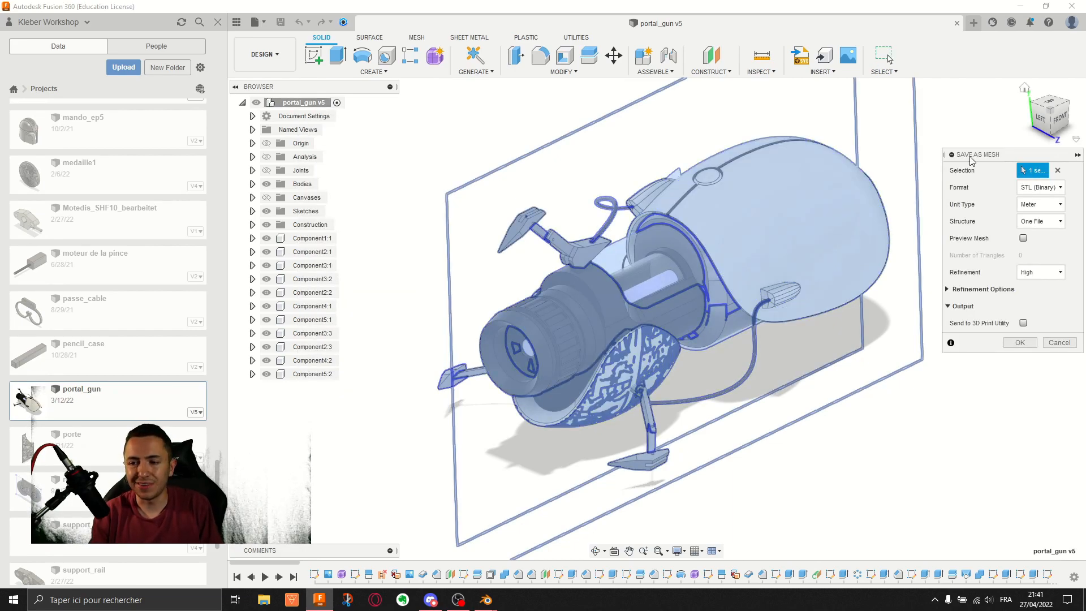
drag(1027, 157, 809, 142)
click(817, 205)
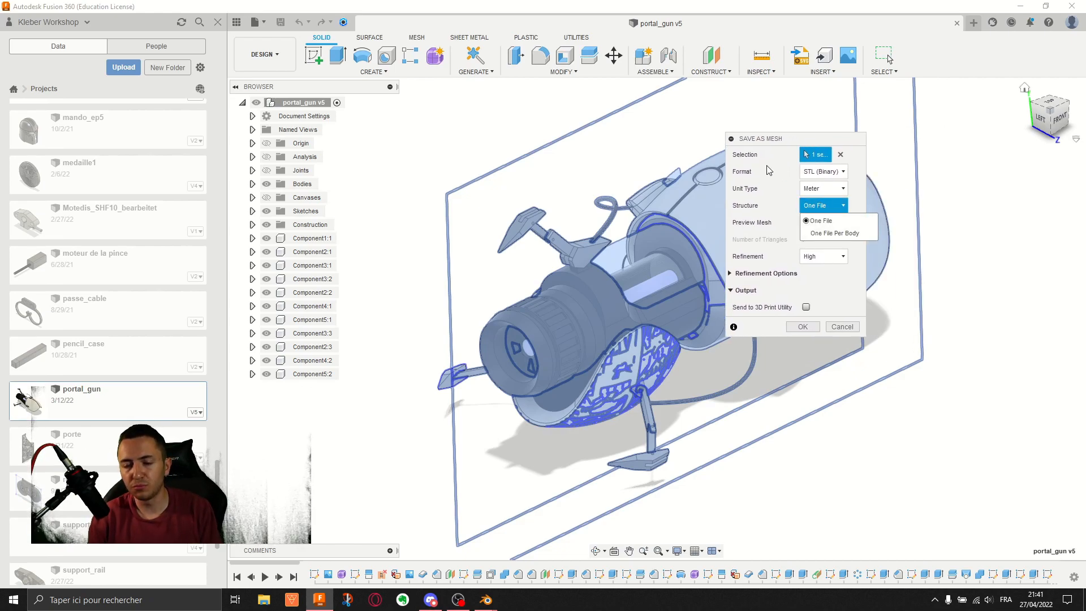
click(751, 182)
Step: Set the mesh format to OBJ and show the One File and One File Per Body structure options
click(836, 173)
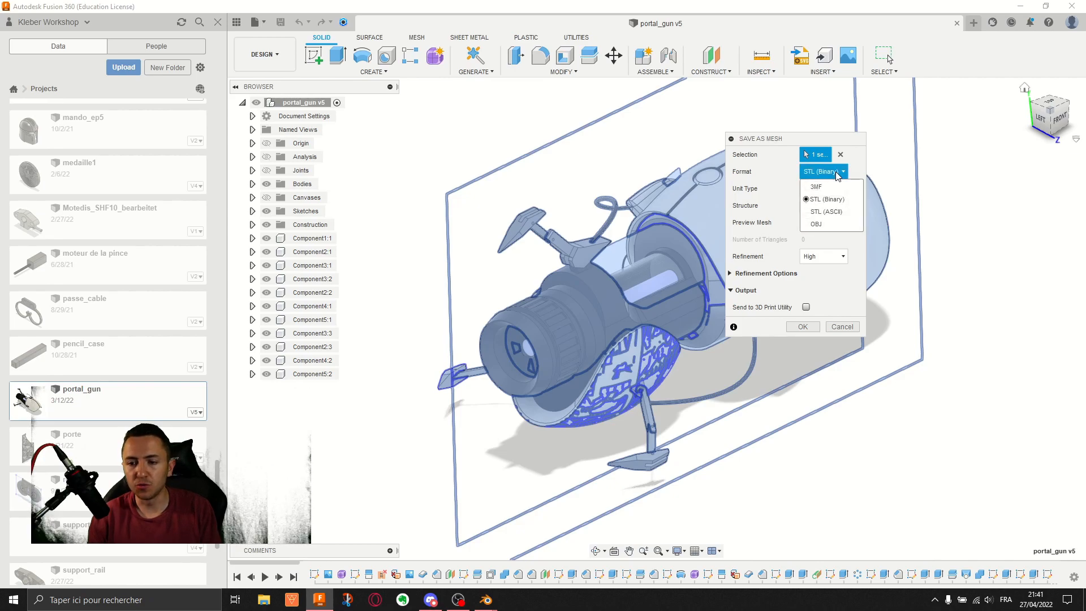
click(830, 224)
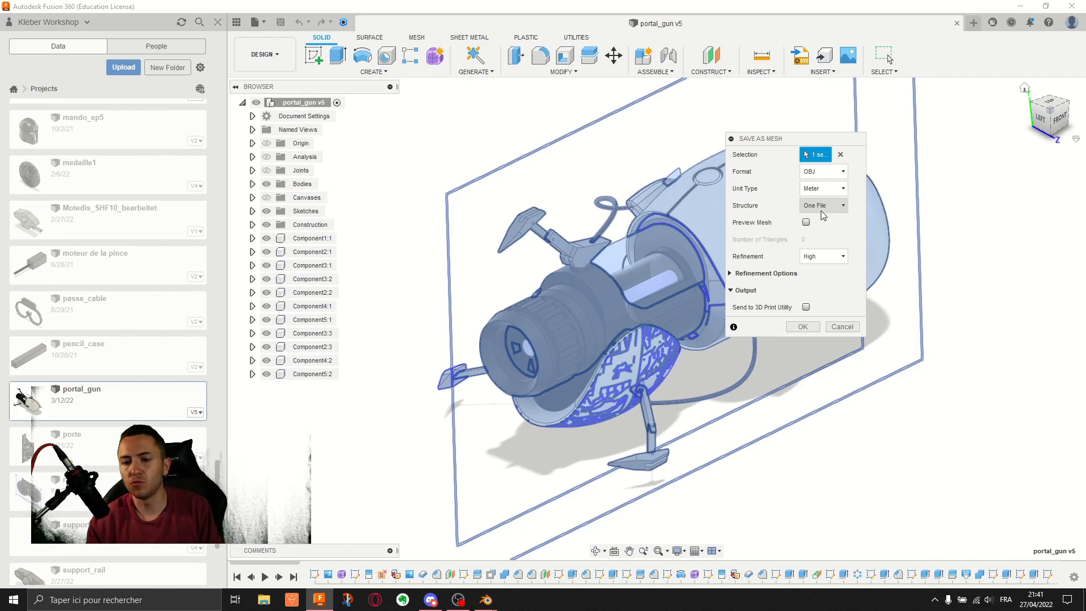
click(822, 210)
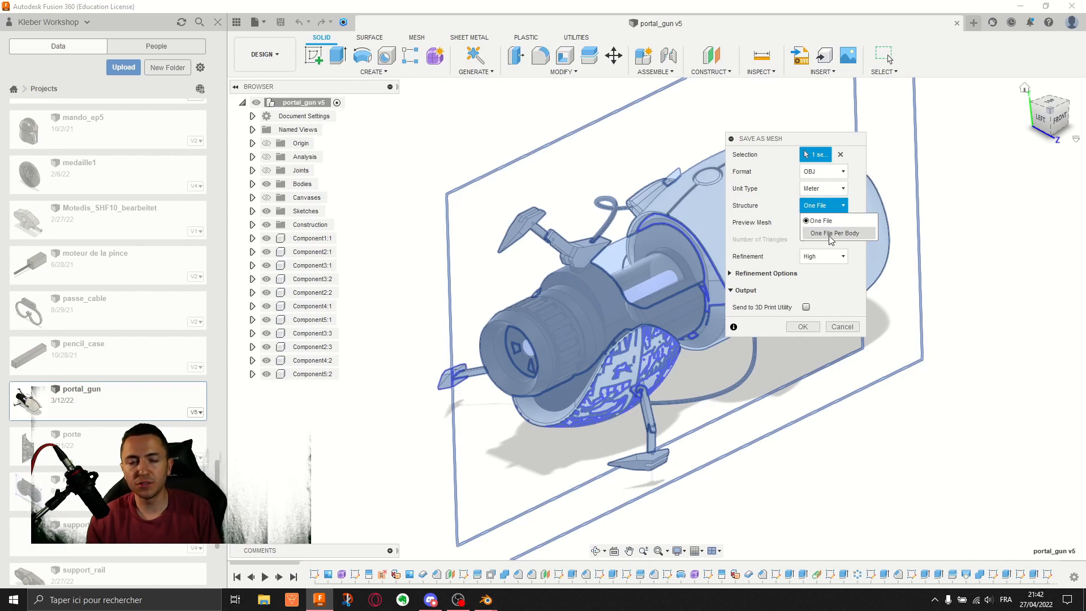
Step: Switch to Blender and select 3MF bodies from the object list and the viewport, ending on 3MF Object.022
key(alt+Tab)
scroll(1009, 138, up, 3)
scroll(995, 127, up, 10)
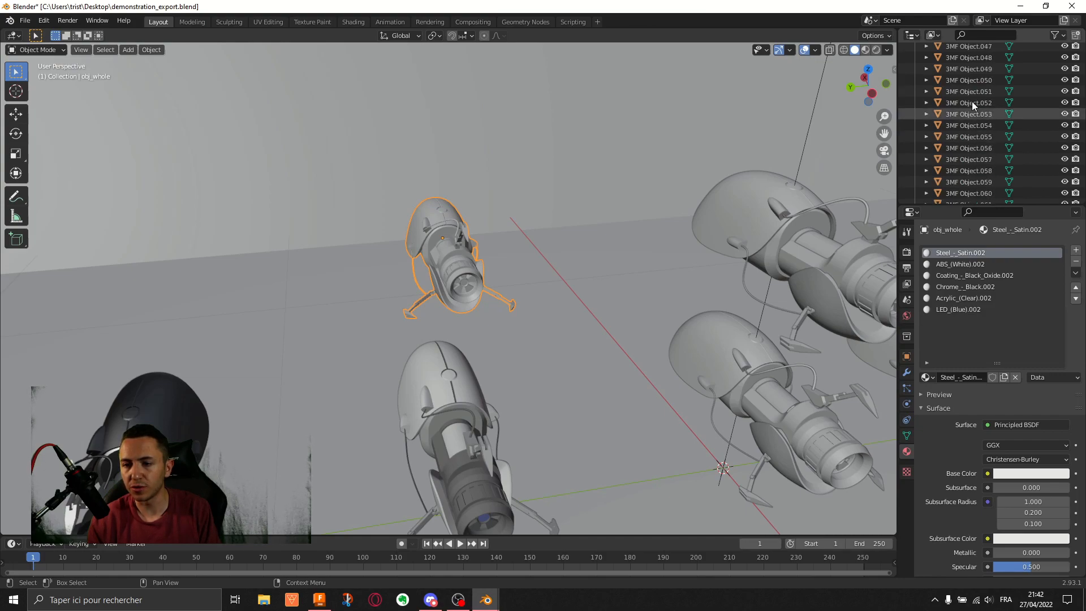
click(968, 91)
shift+middle_drag(735, 263, 433, 181)
click(416, 304)
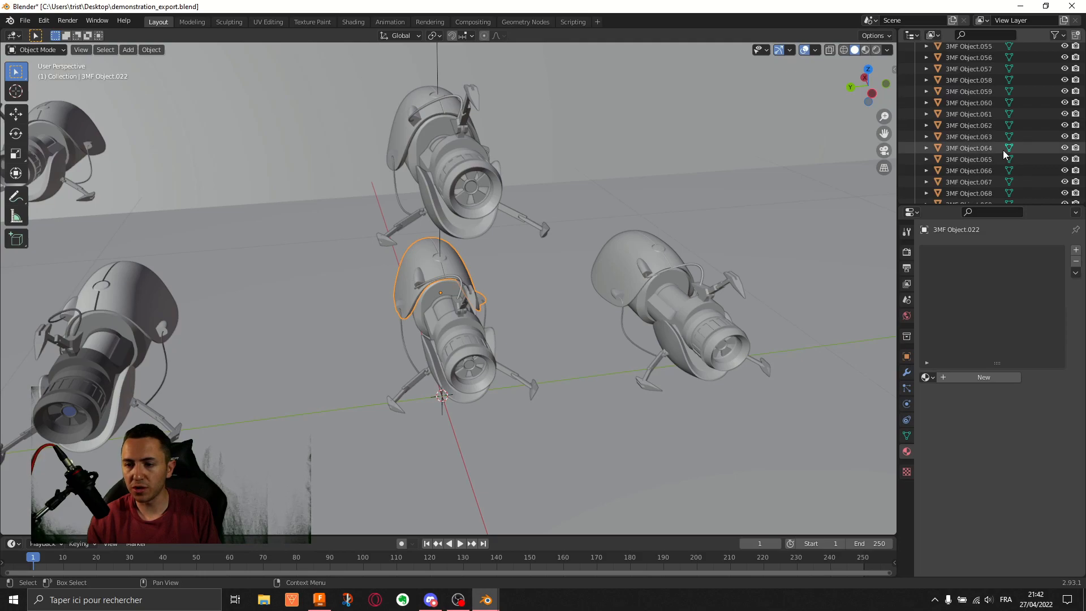
Step: Enlarge the Outliner over the Properties editor and select 3MF Object.024 in its list
scroll(998, 148, down, 15)
scroll(998, 148, down, 3)
drag(898, 164, 736, 164)
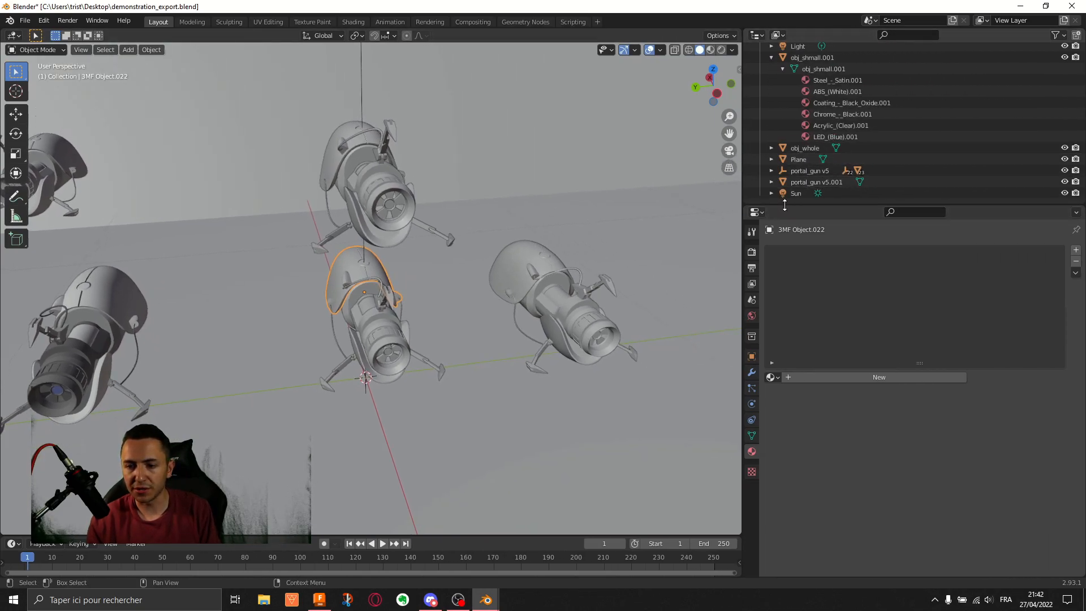
click(789, 210)
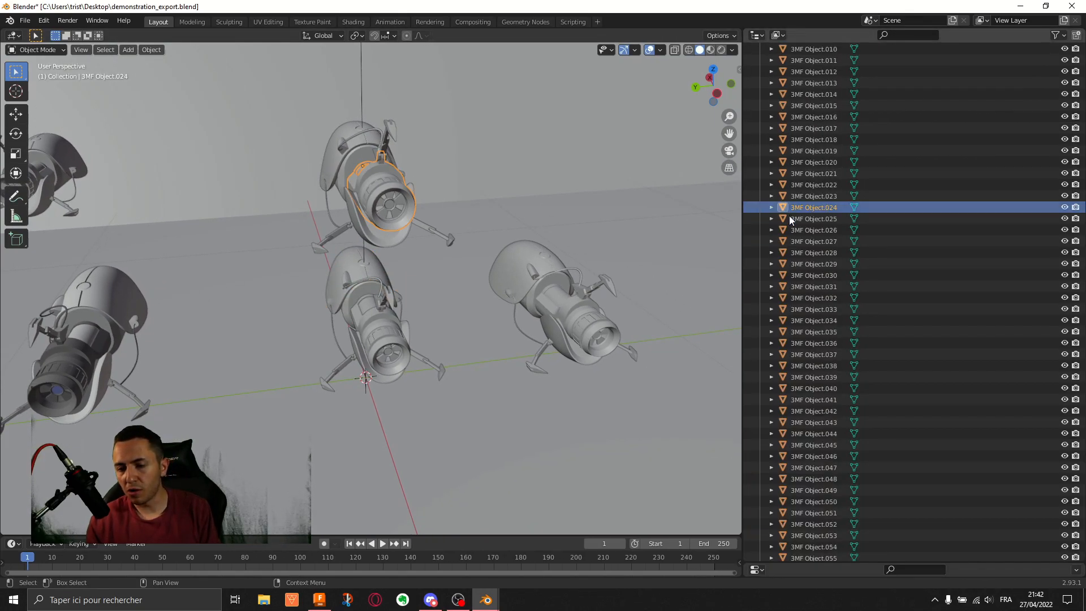
Step: Select 3MF Object.025 and then the last 3MF body, 3MF Object.083, in the Outliner list
click(789, 217)
scroll(822, 287, up, 5)
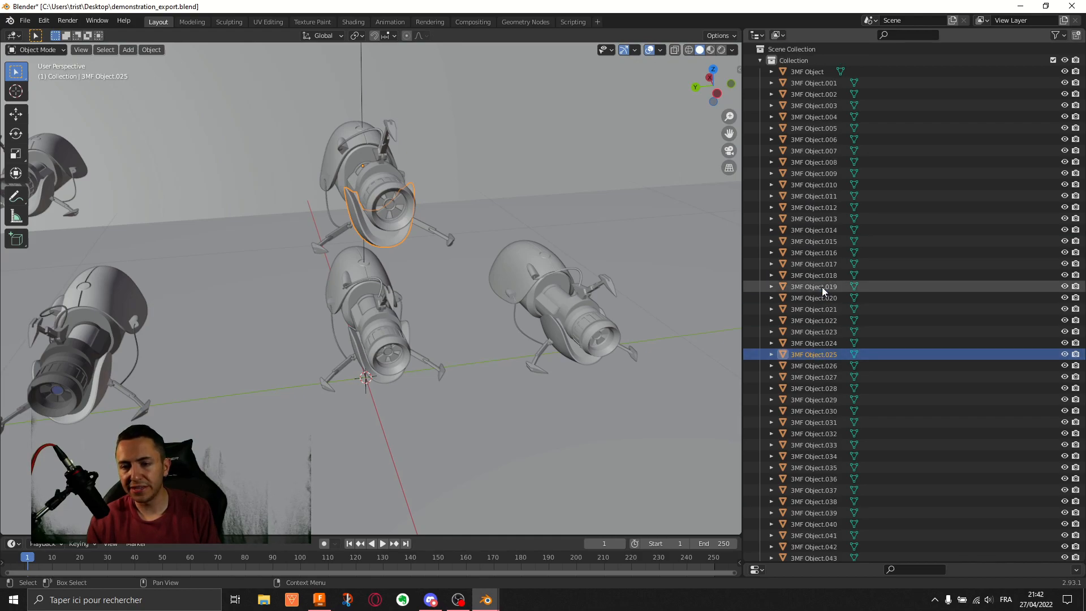
scroll(821, 287, down, 20)
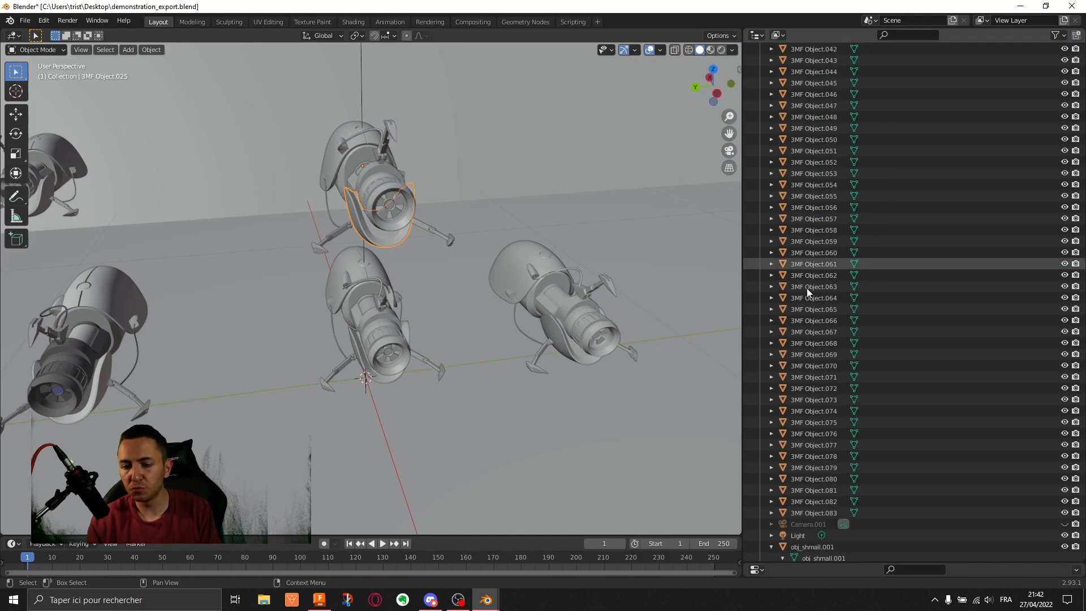
click(875, 489)
Step: Switch to Fusion 360 and show the mesh export's structure options, including One File Per Body
key(alt+Tab)
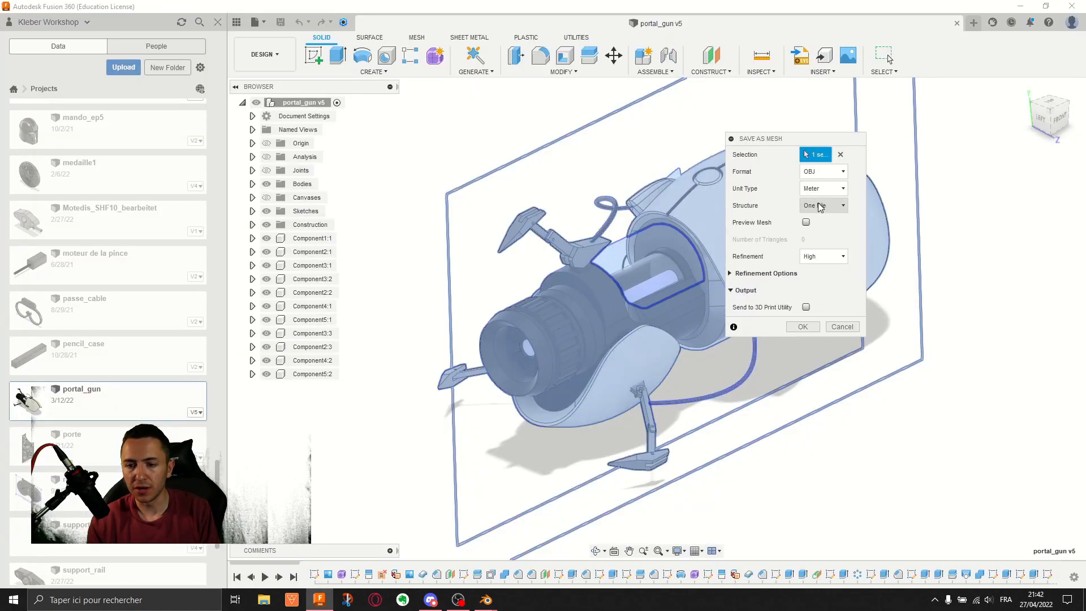
click(822, 206)
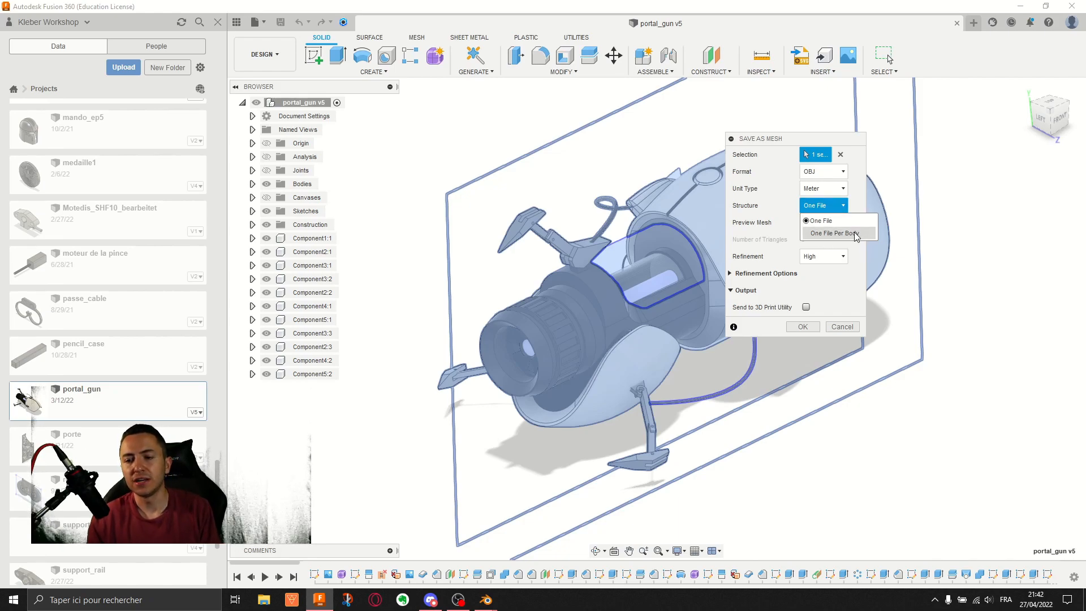
Step: Switch to Blender, select the portal_gun v5 parent object of the black gun and expand its bodies and components in the Outliner
key(alt+Tab)
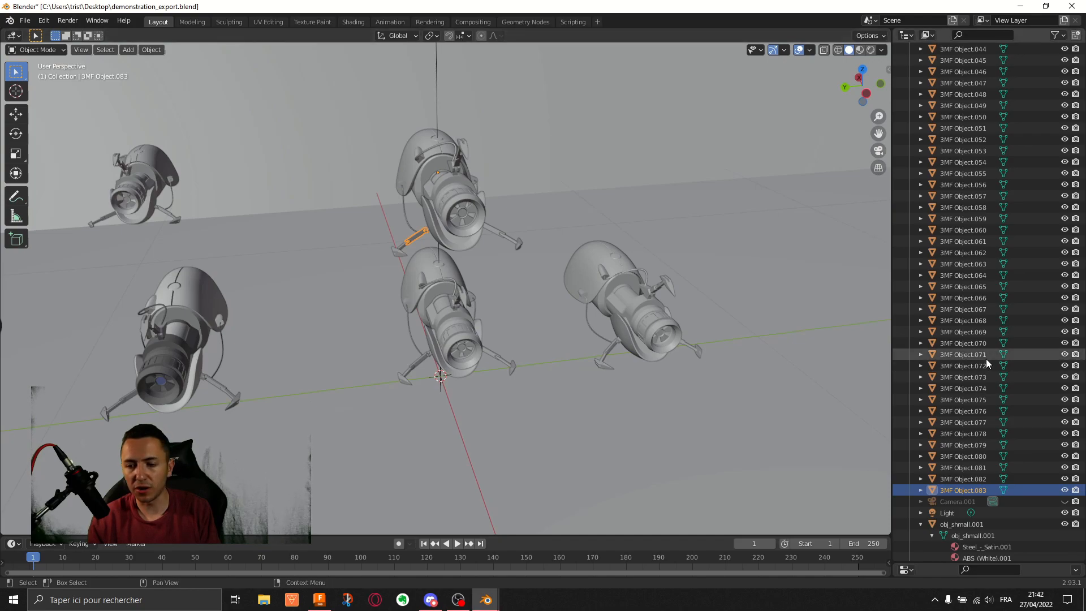
scroll(985, 358, down, 4)
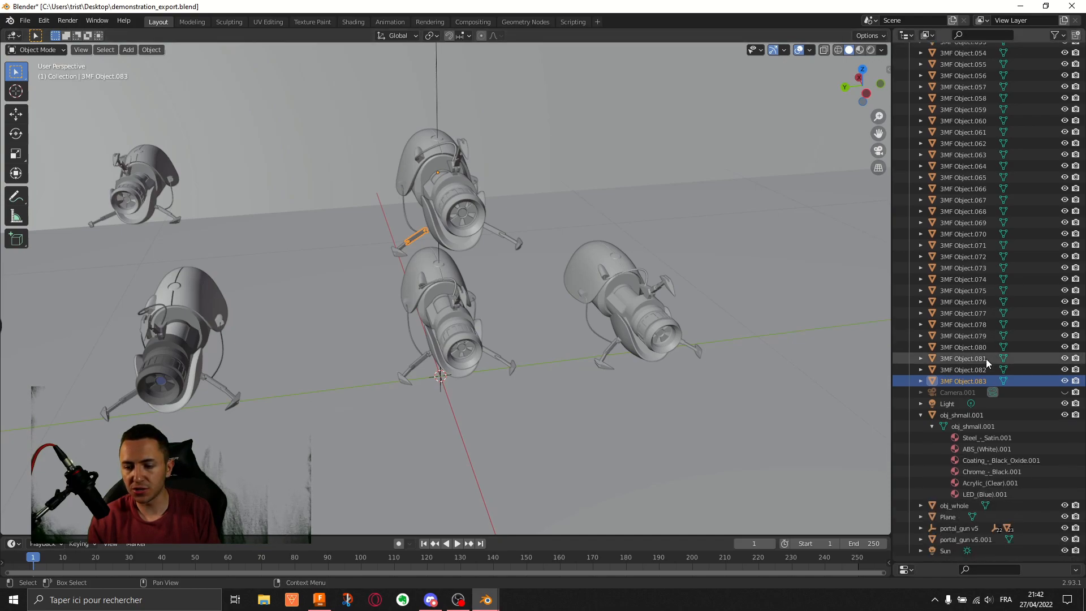
shift+middle_drag(320, 413, 761, 390)
click(388, 277)
click(955, 528)
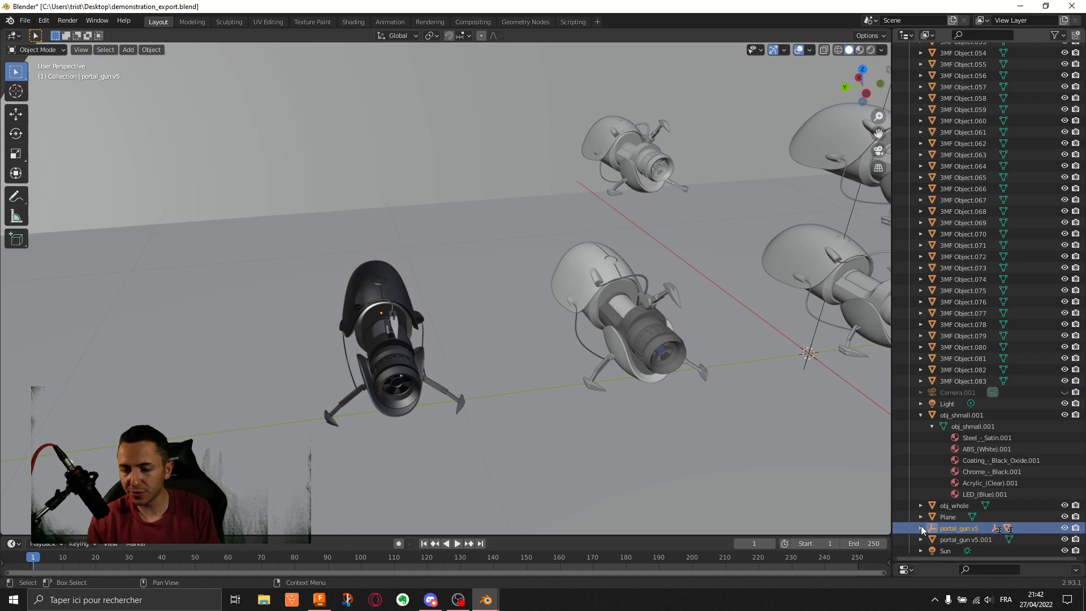
click(920, 527)
scroll(920, 523, down, 5)
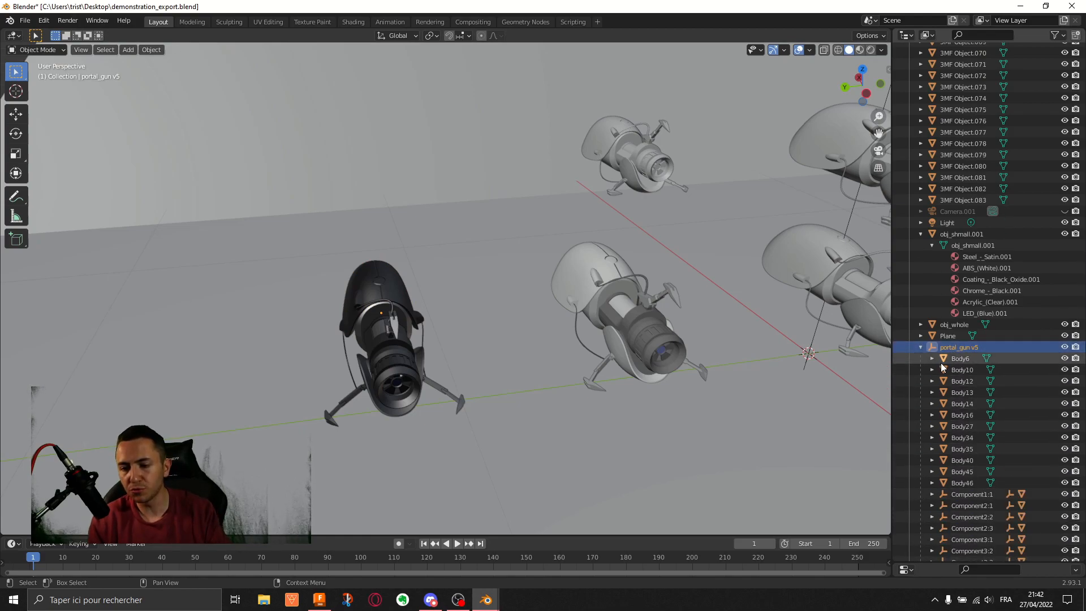
scroll(925, 347, up, 10)
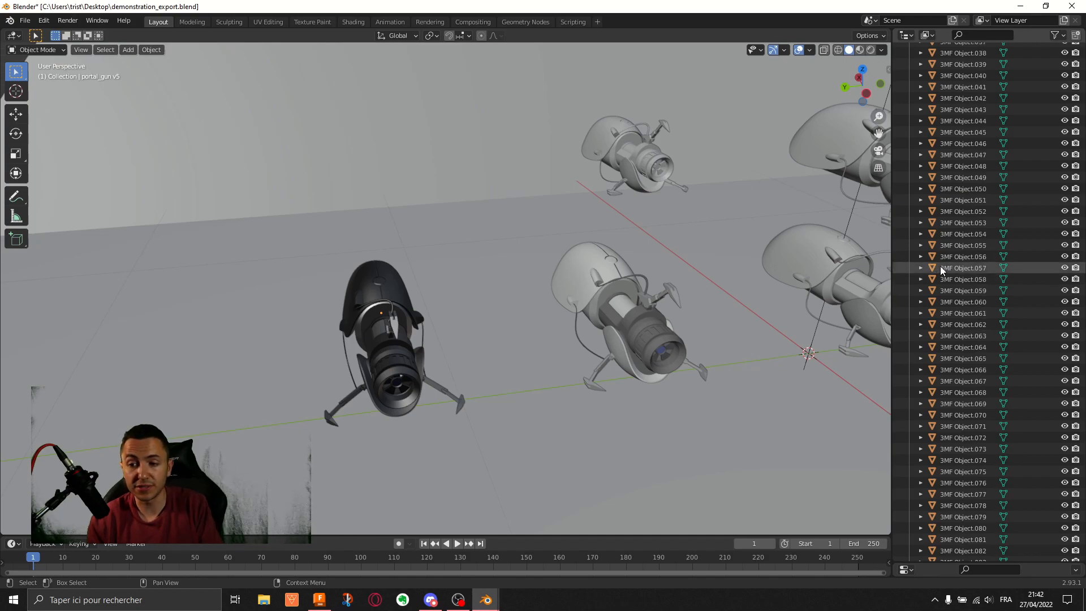
Step: Compare the imported guns by selecting obj_whole, other models and individual bodies such as Body6 and Body10 in the viewport
click(629, 140)
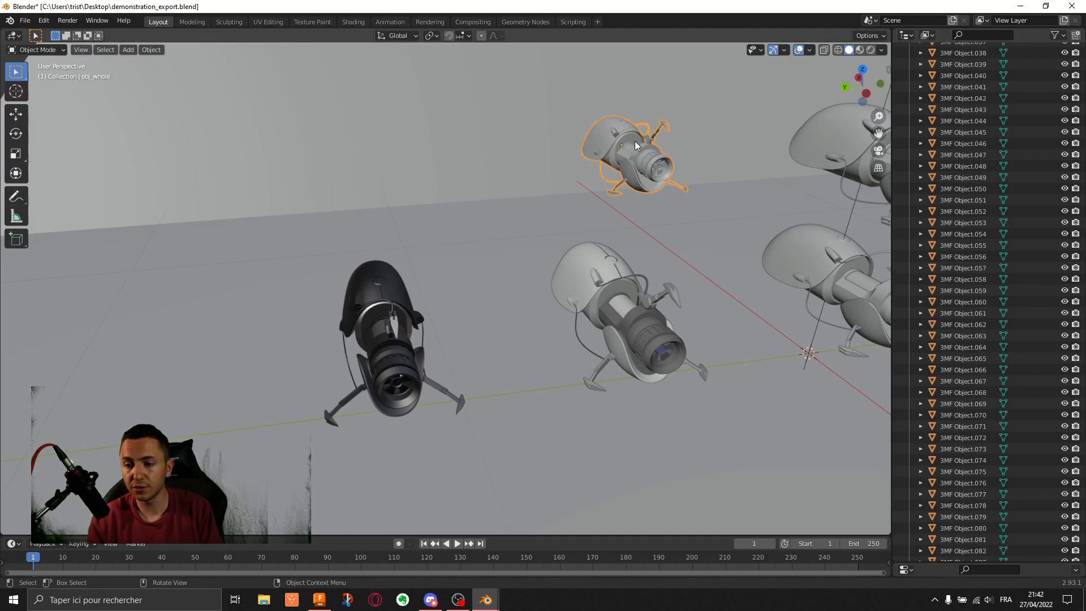
scroll(1010, 298, down, 3)
shift+middle_drag(704, 270, 489, 310)
click(701, 164)
click(449, 313)
click(186, 320)
scroll(1042, 340, down, 3)
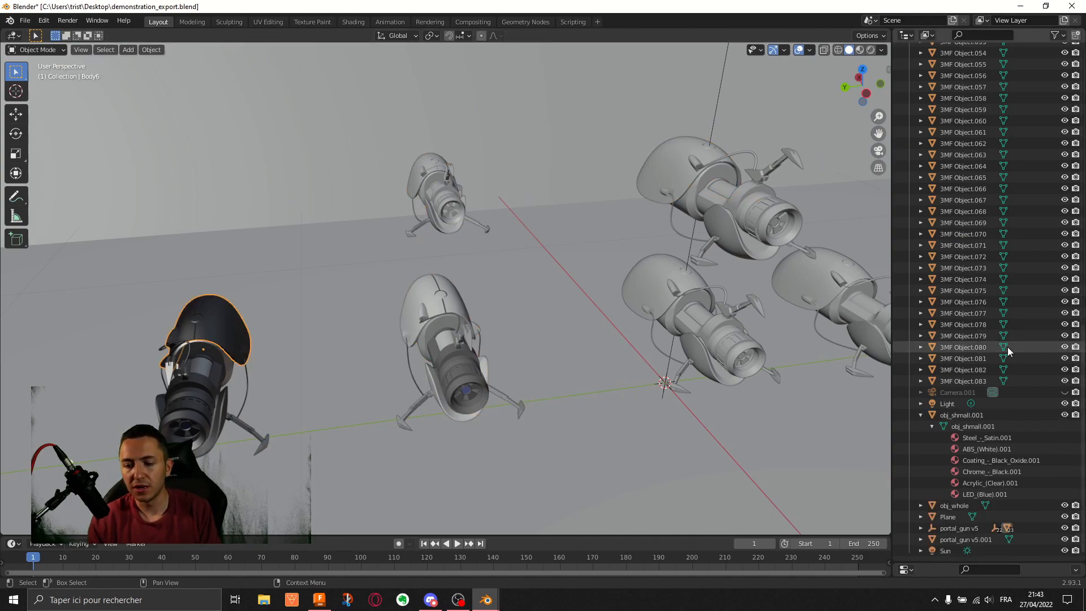
click(180, 369)
click(204, 311)
click(214, 355)
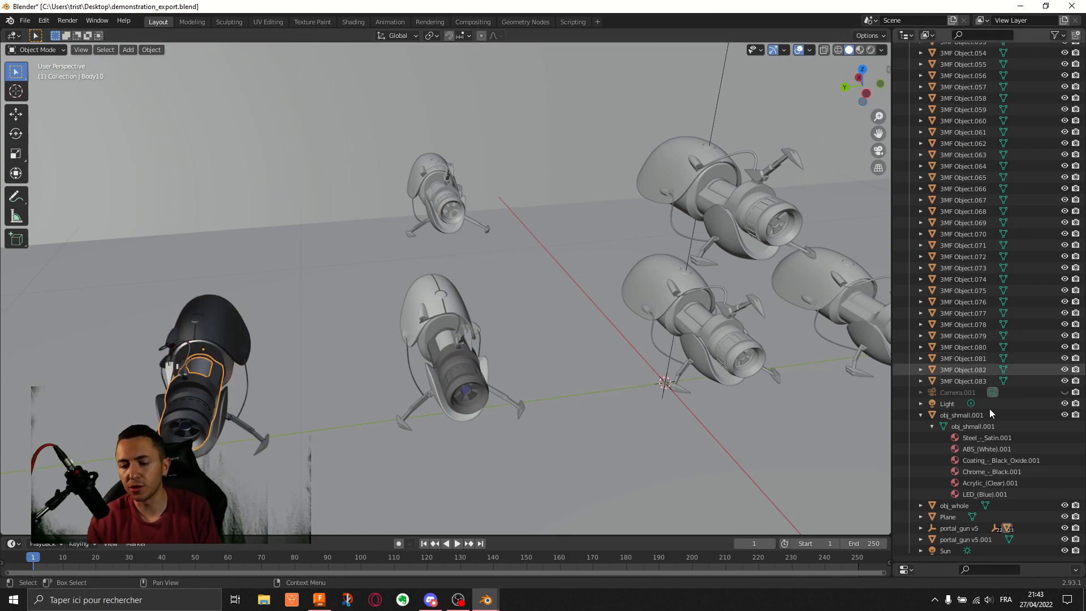
Step: Examine the named bodies and components under portal_gun v5 in the Outliner, and collapse its hierarchy
click(954, 550)
click(956, 541)
click(938, 531)
click(921, 528)
scroll(935, 530, down, 4)
click(958, 506)
click(970, 457)
click(966, 447)
click(962, 439)
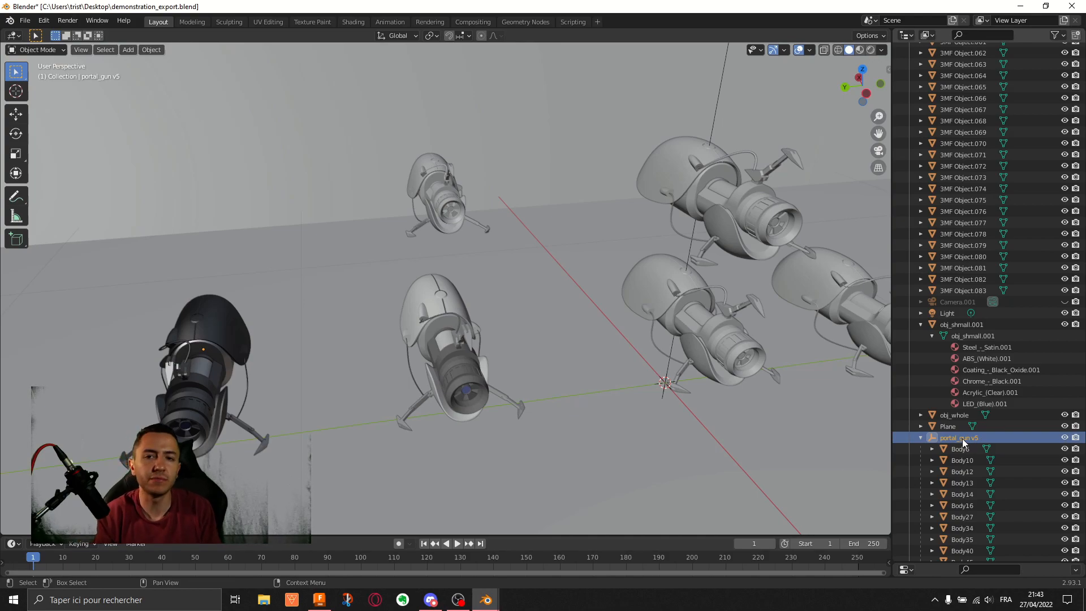
scroll(961, 438, down, 5)
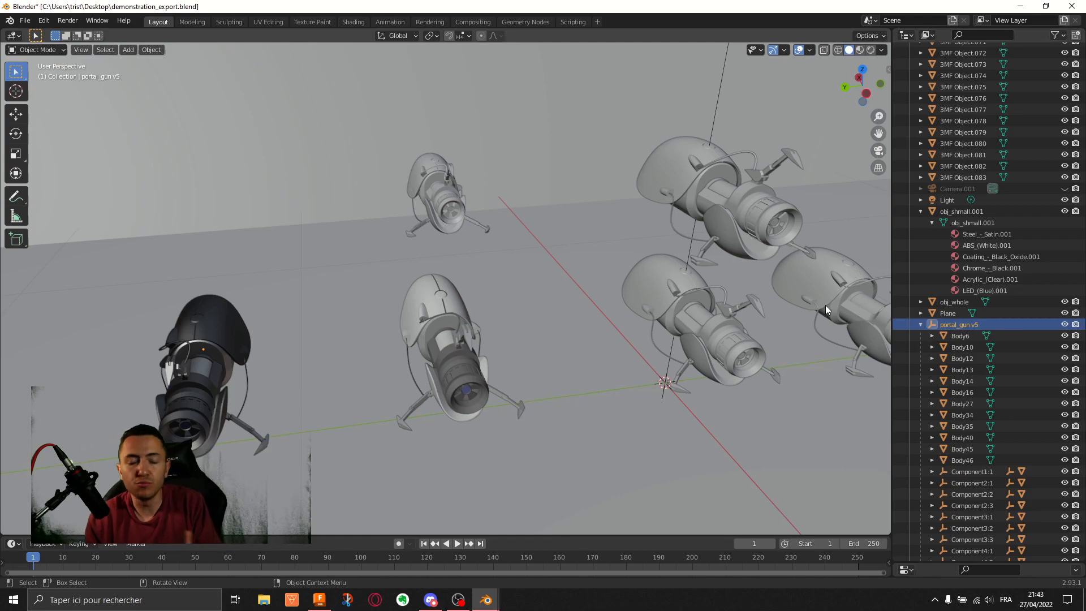
click(920, 325)
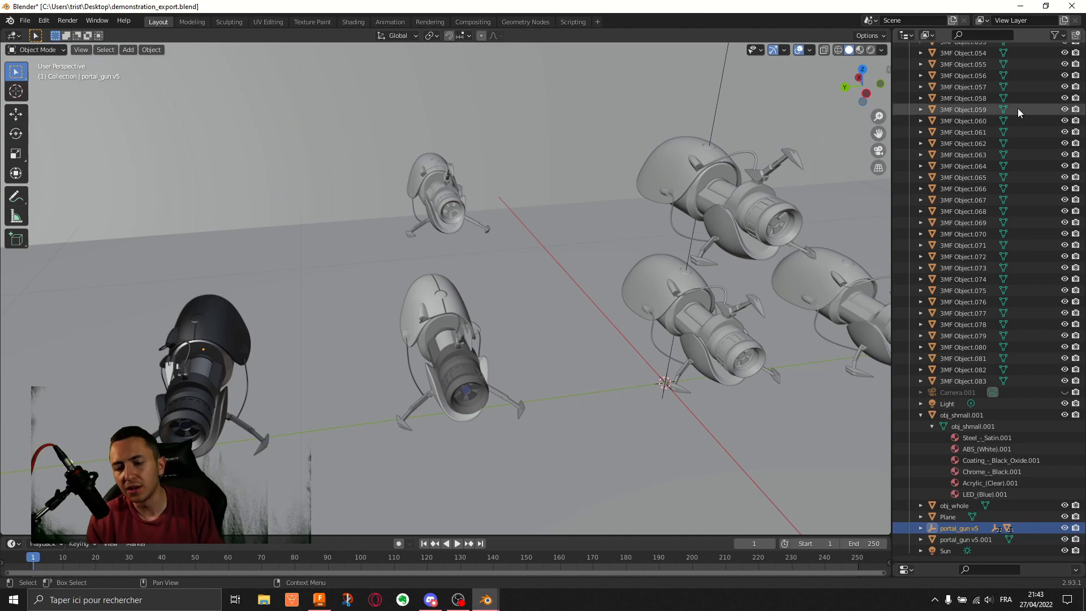
Step: Switch to Fusion 360, check the mesh structure options and keep Meter as the unit type
key(alt+Tab)
click(823, 205)
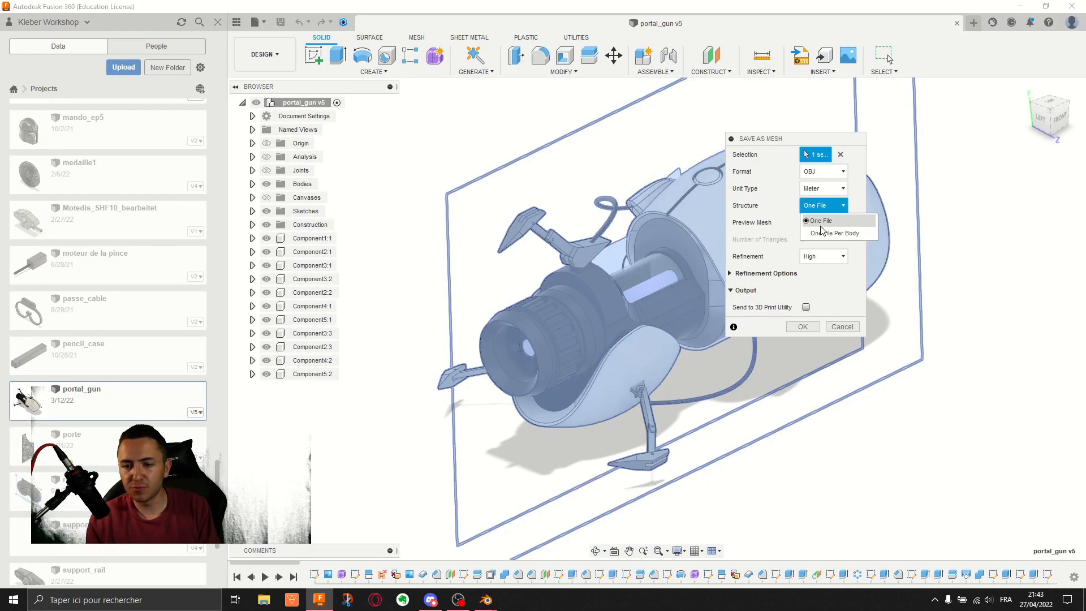
click(746, 195)
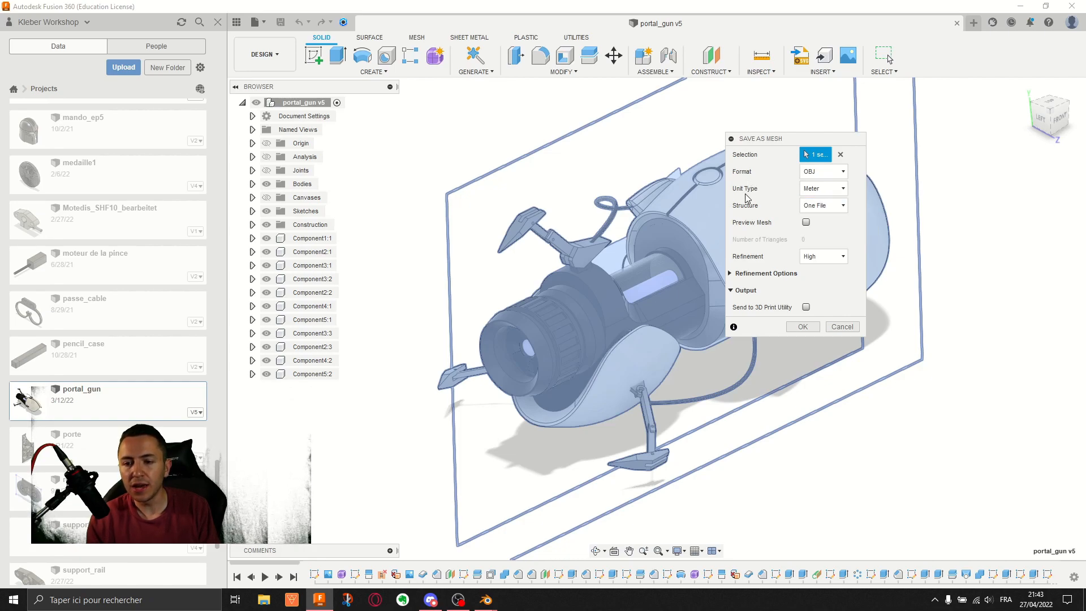
click(813, 189)
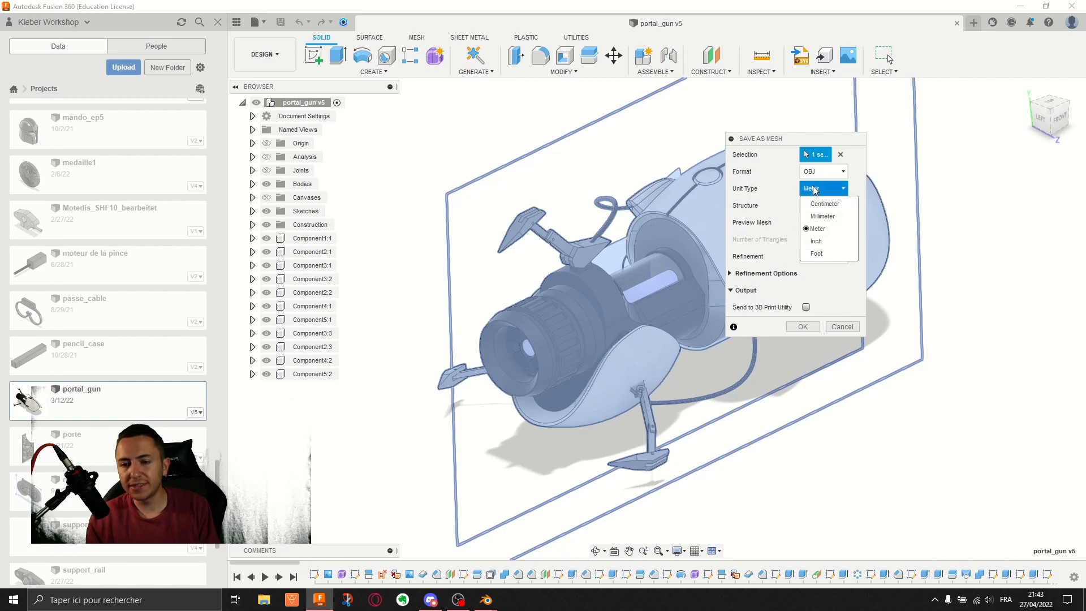
click(817, 231)
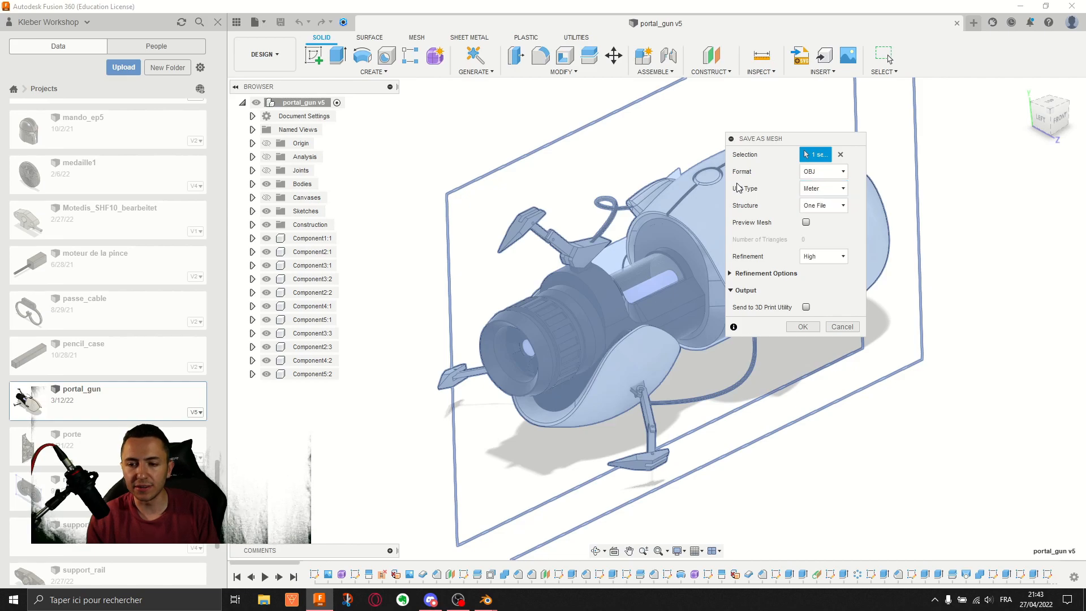
click(831, 192)
click(833, 195)
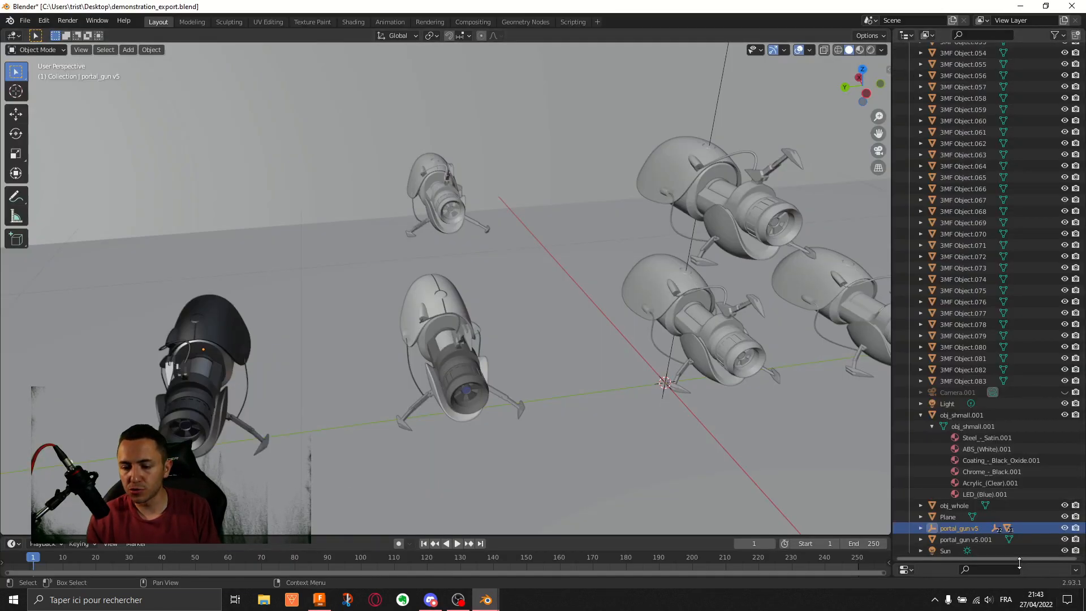
Step: Enlarge the Properties editor over the Outliner in Blender, and show the mesh unit types in Fusion 360
drag(1019, 563, 1012, 63)
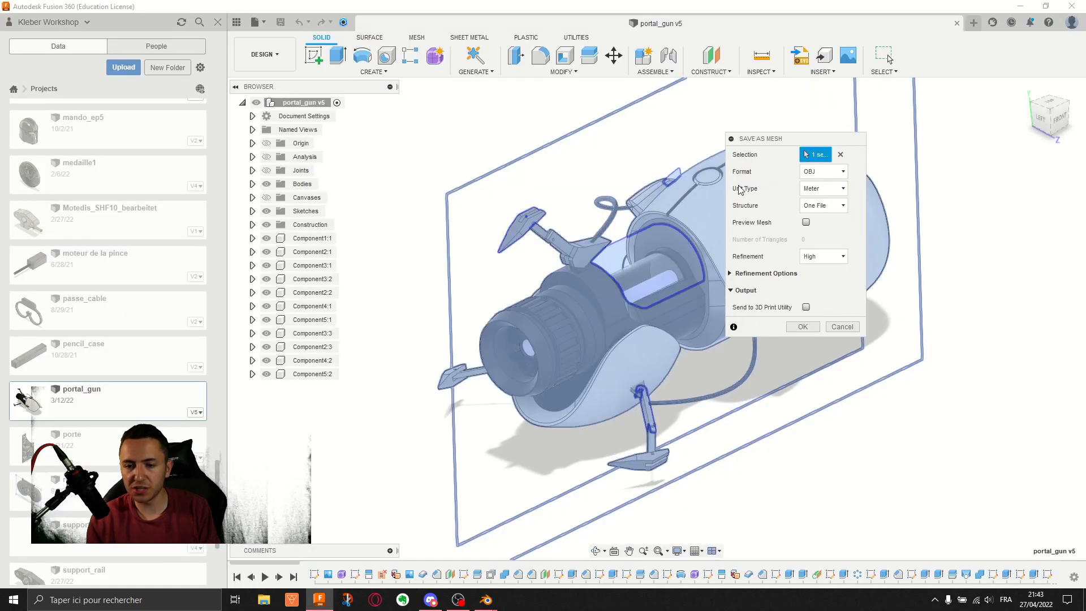
click(823, 189)
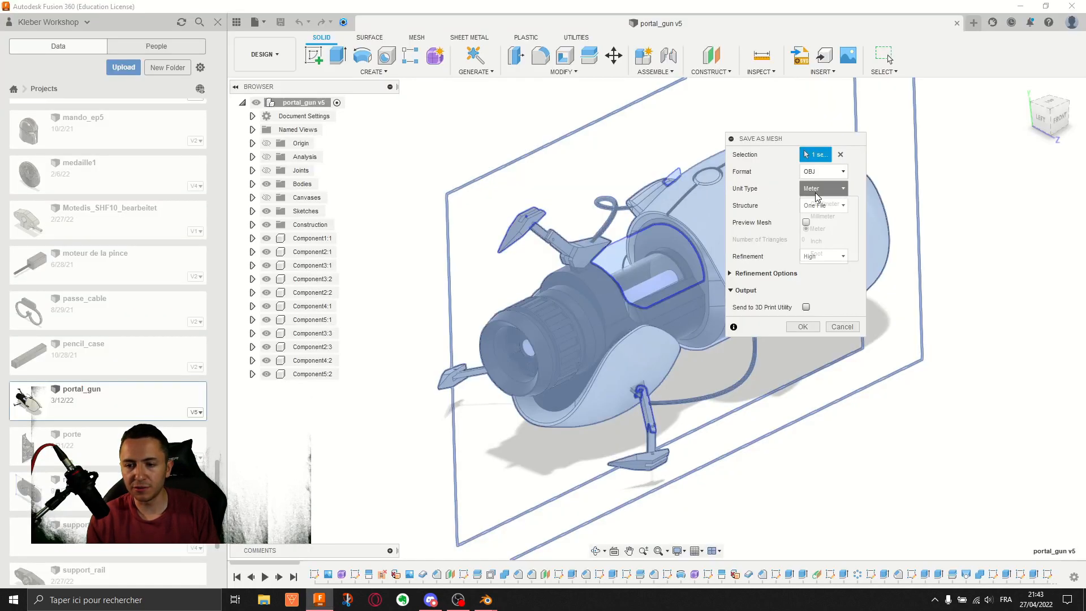
click(773, 217)
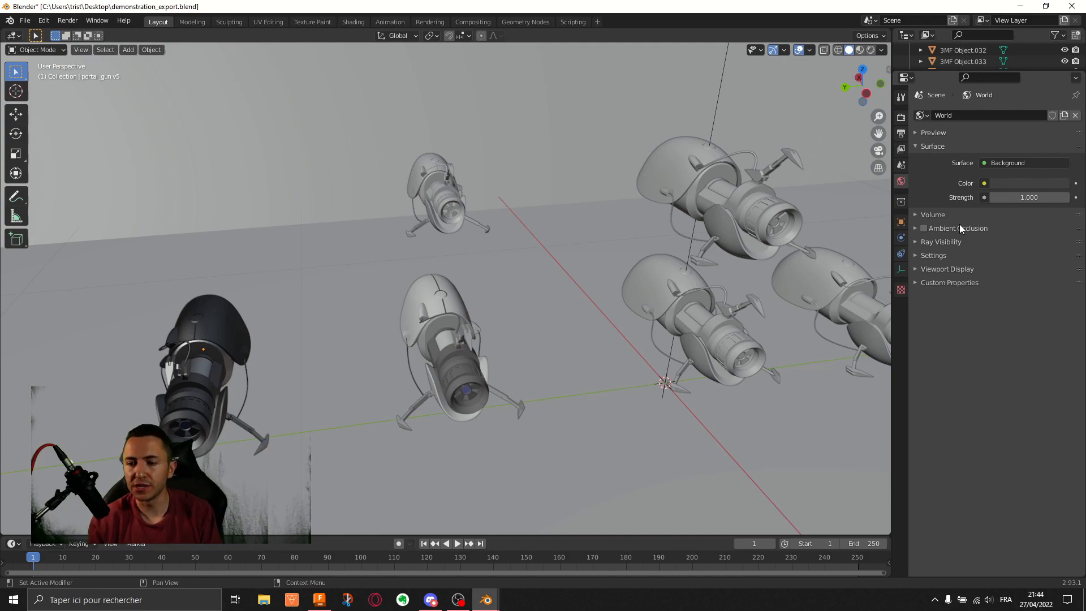
Step: Switch to Blender, open the scene's unit settings and check the Length unit
click(901, 98)
click(902, 168)
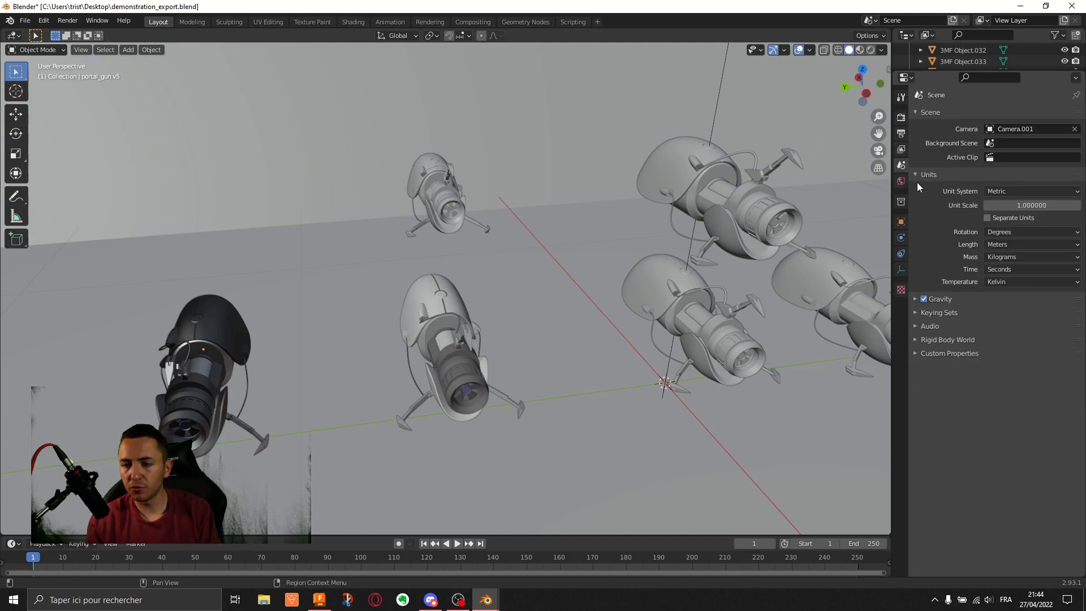
click(1003, 248)
click(1000, 245)
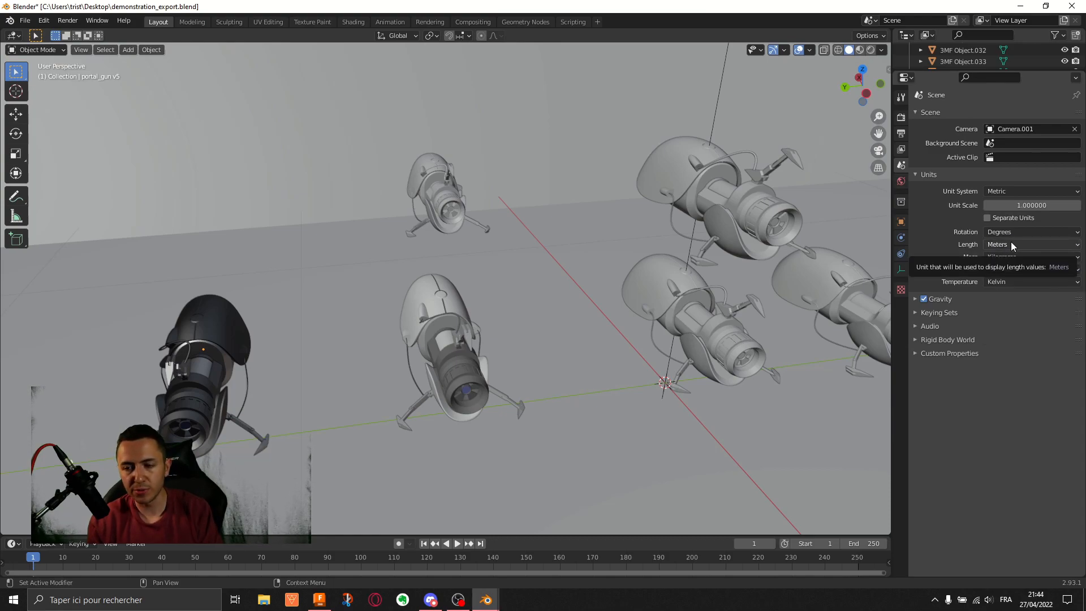
Step: Switch to Fusion 360 and compare the available mesh unit types, leaving Meter selected
key(alt+Tab)
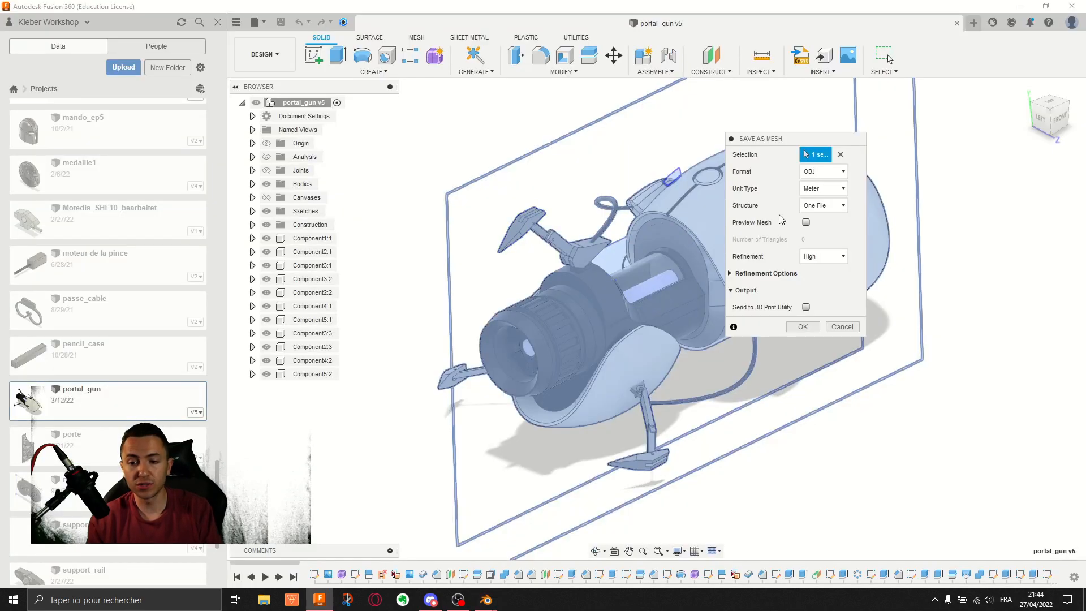
click(813, 185)
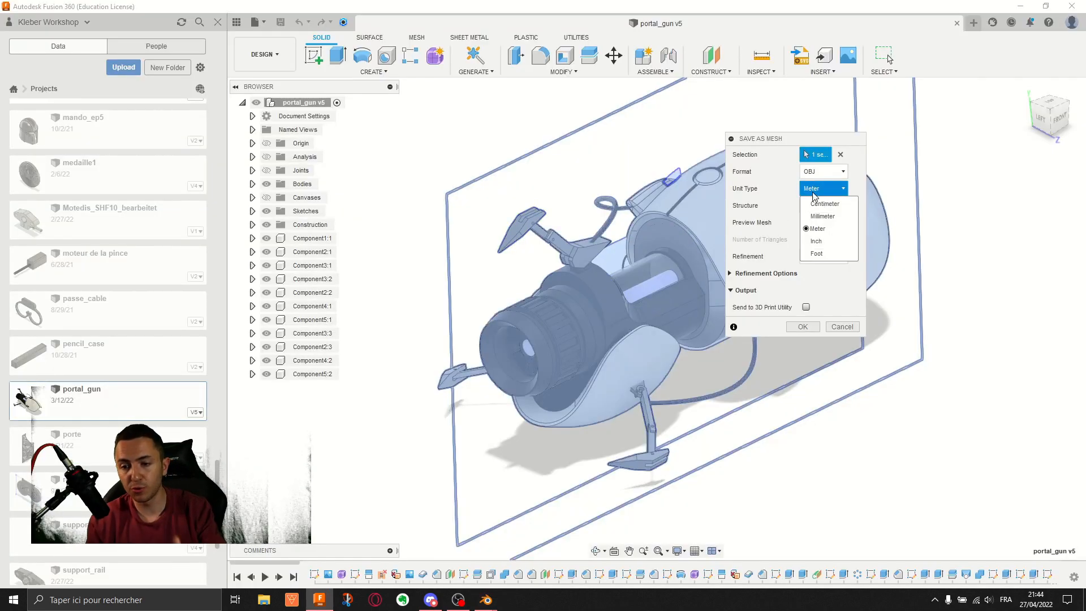
click(752, 225)
Step: Check the High, Medium, Low and Custom refinement levels for the OBJ mesh
click(832, 255)
click(832, 257)
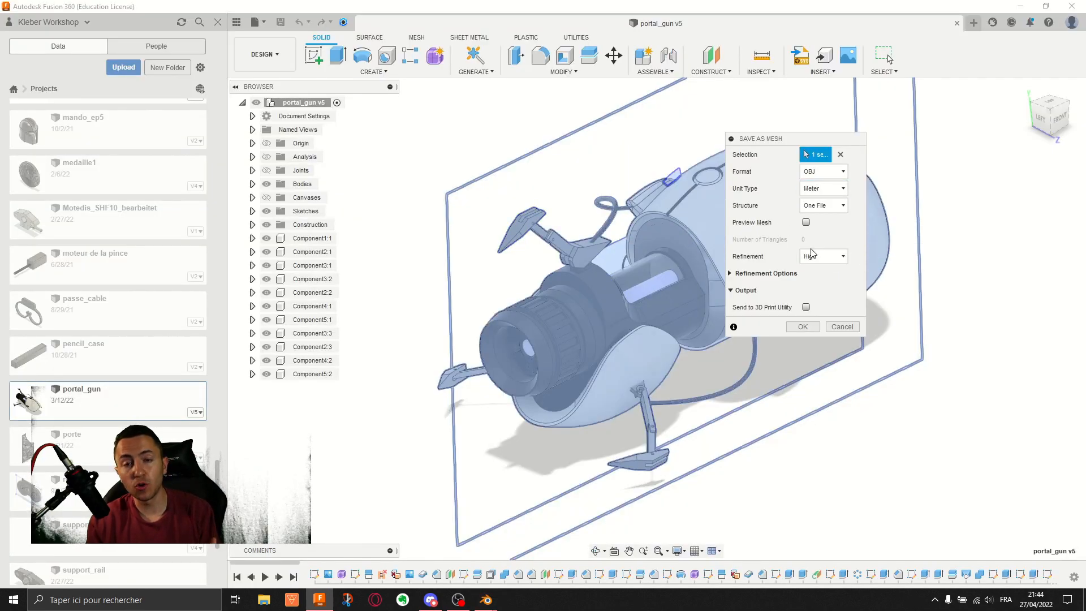
click(811, 254)
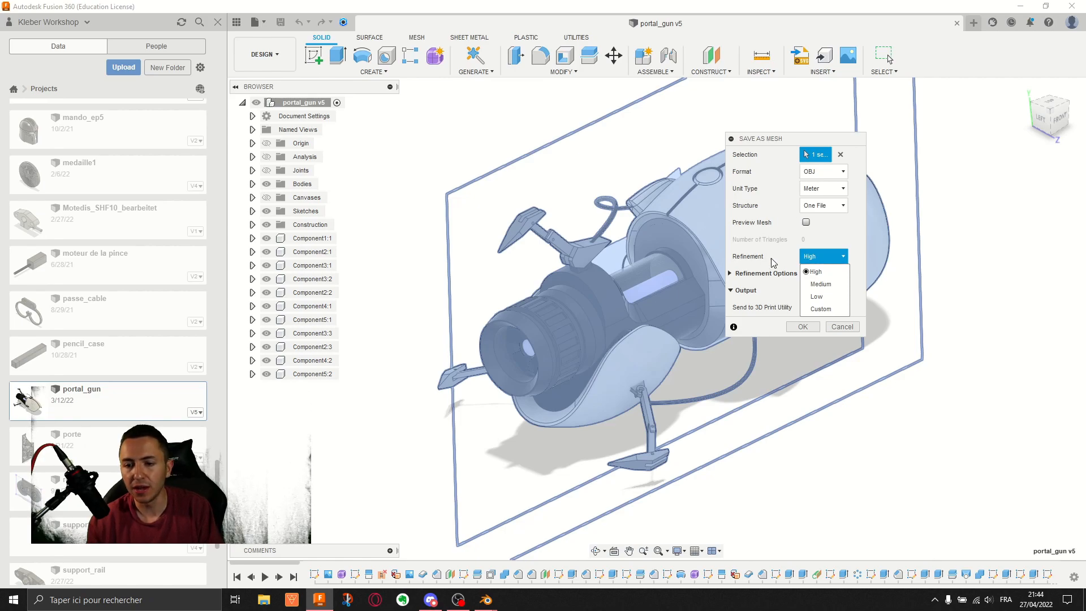
click(861, 240)
click(817, 255)
click(816, 257)
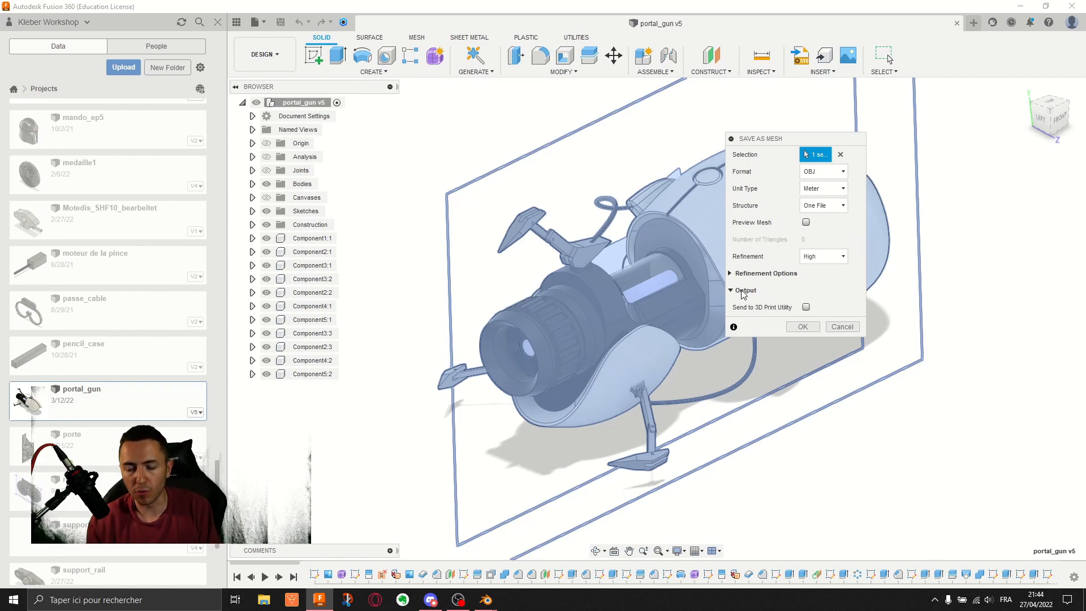
Step: Expand the mesh's Refinement Options and keep the refinement level at High
click(758, 275)
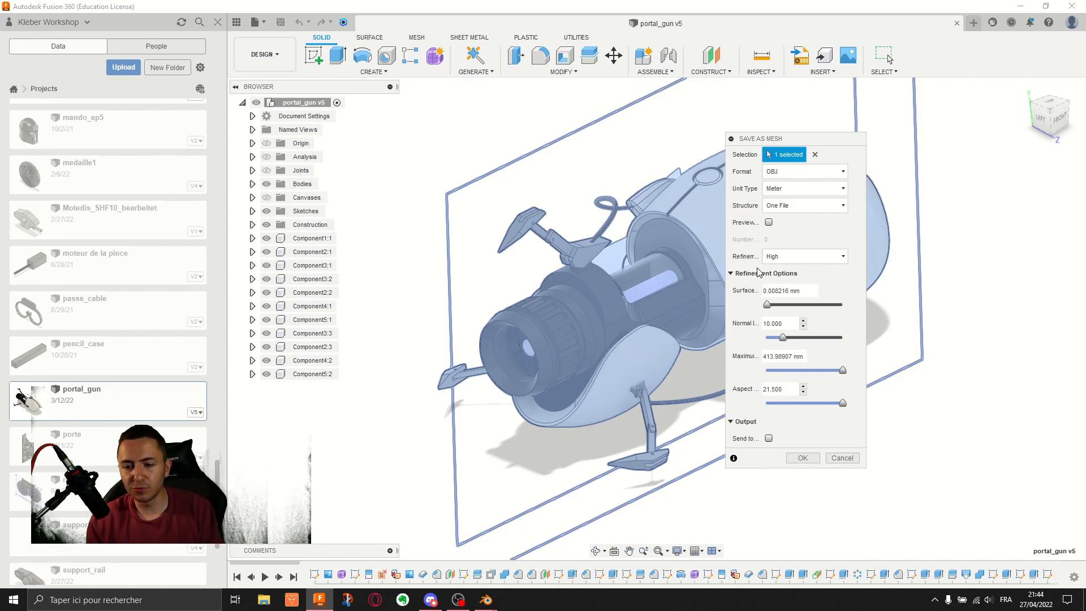
click(785, 257)
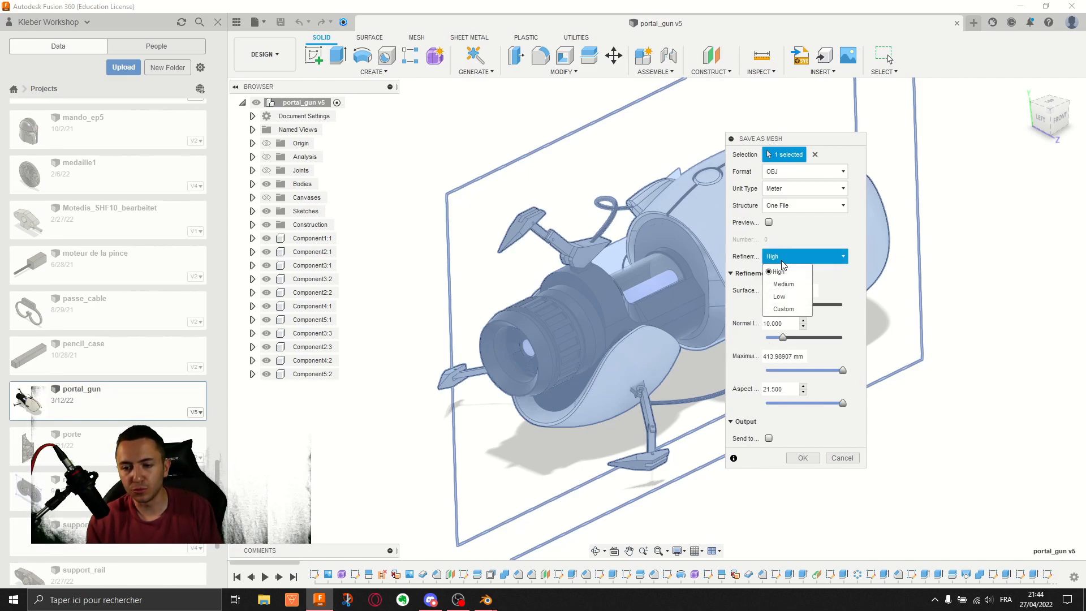
click(805, 393)
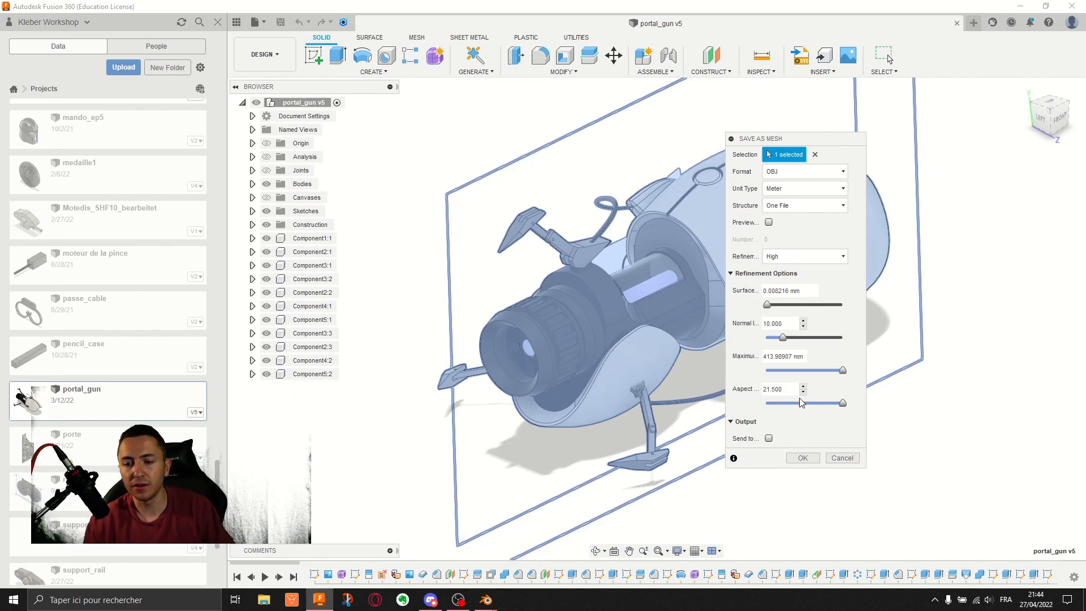
click(813, 258)
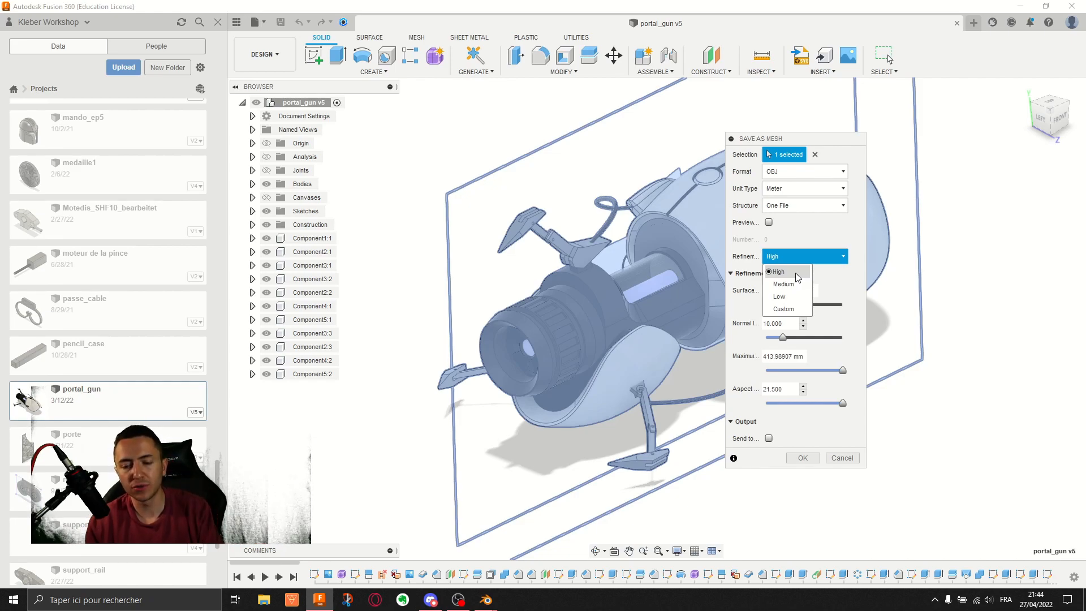
click(791, 272)
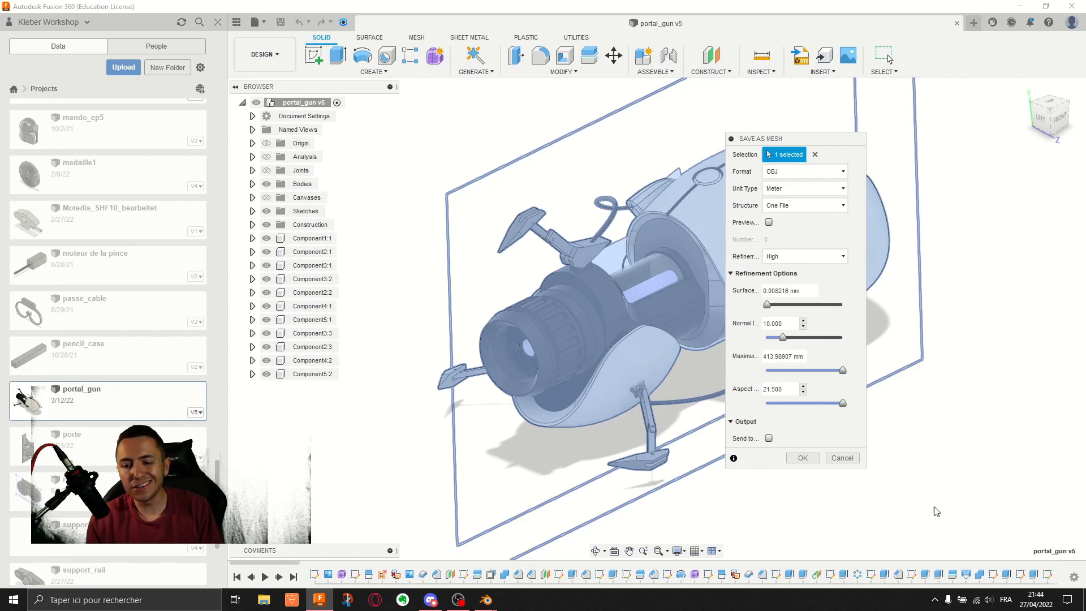
Step: Save the mesh as the OBJ file portal_gun v5 in the model_test folder and switch to Blender
click(802, 457)
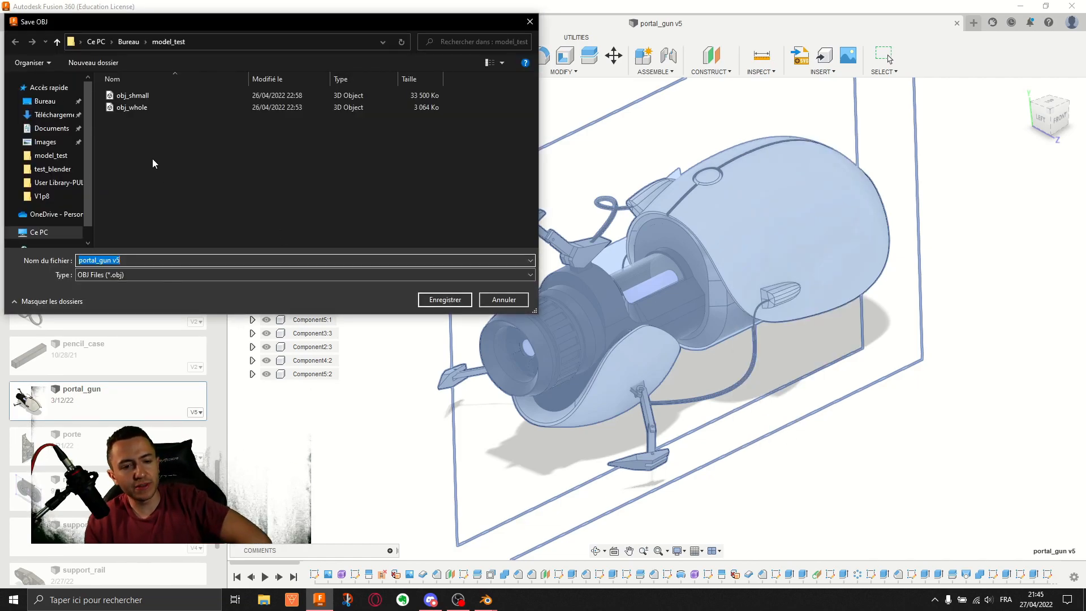
click(443, 301)
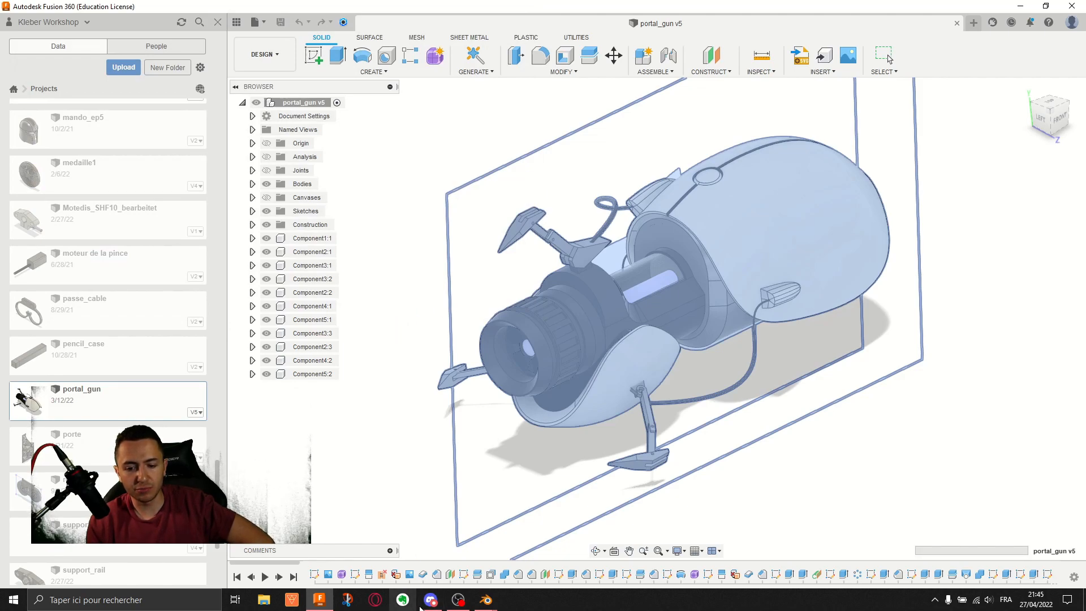
mouse_move(486, 599)
click(462, 544)
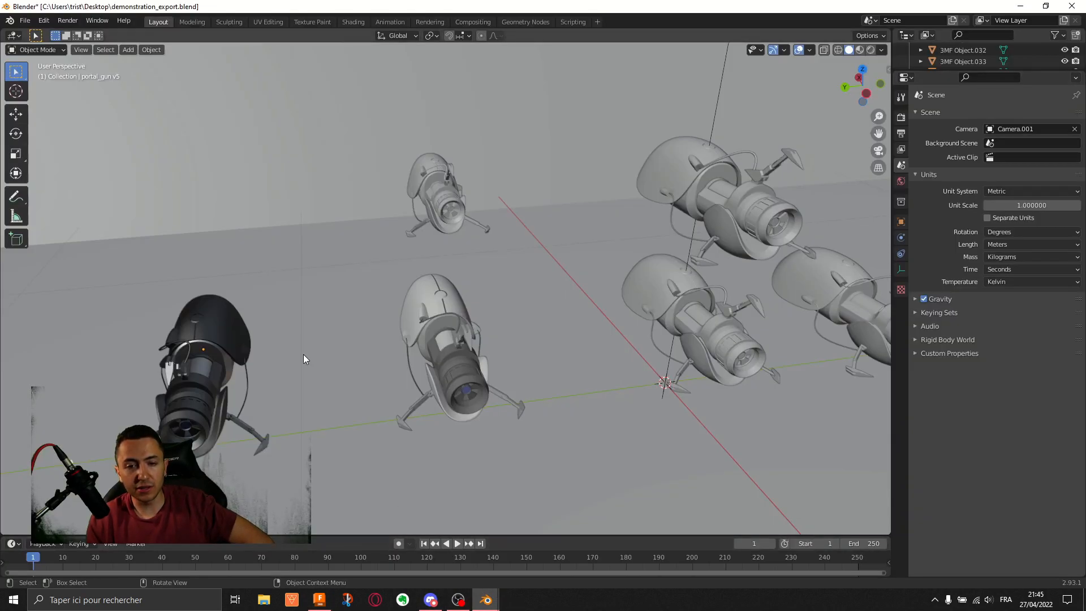
Step: Import the exported portal gun as a Wavefront OBJ from the Desktop's model_test folder
click(25, 20)
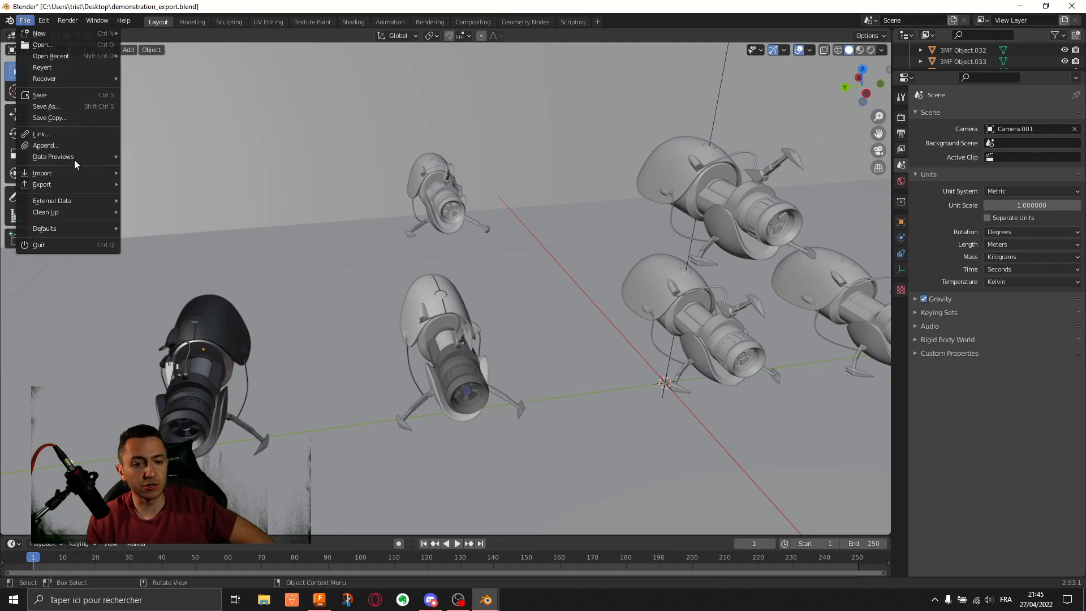
mouse_move(70, 173)
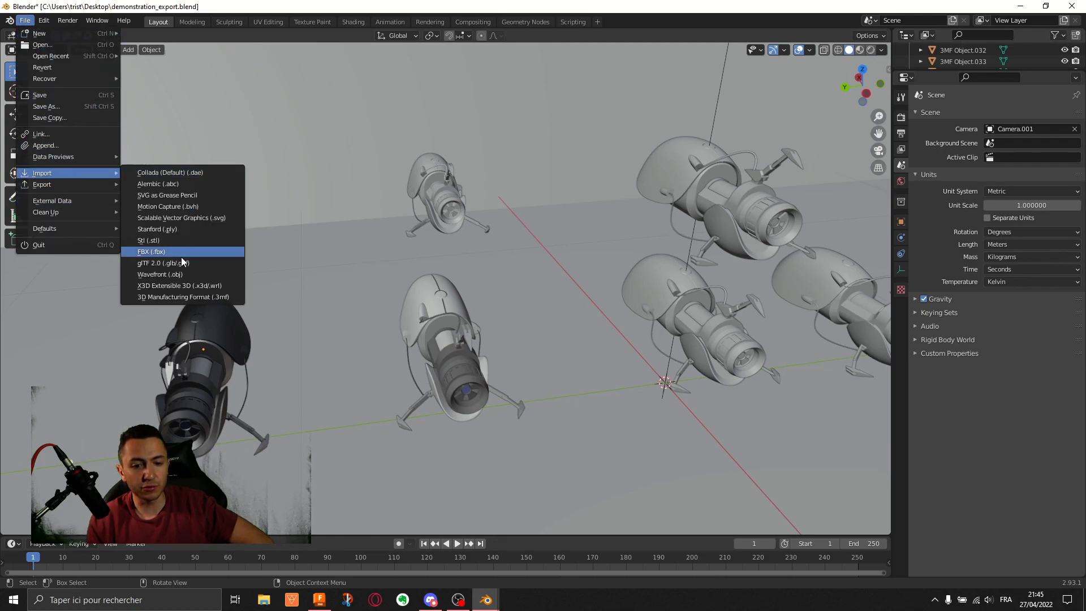
click(195, 273)
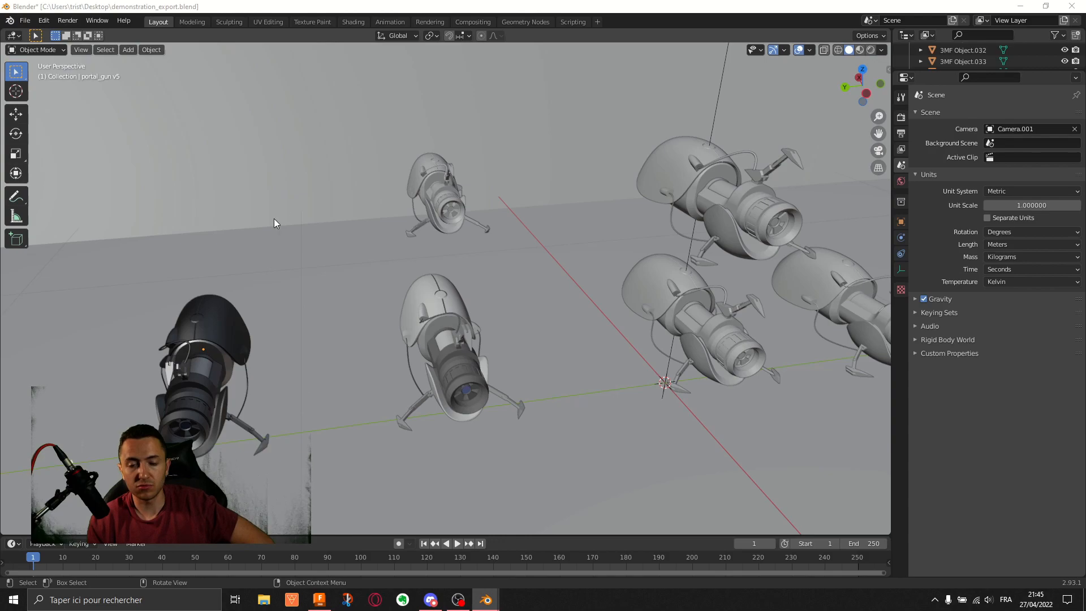
drag(503, 0, 490, 111)
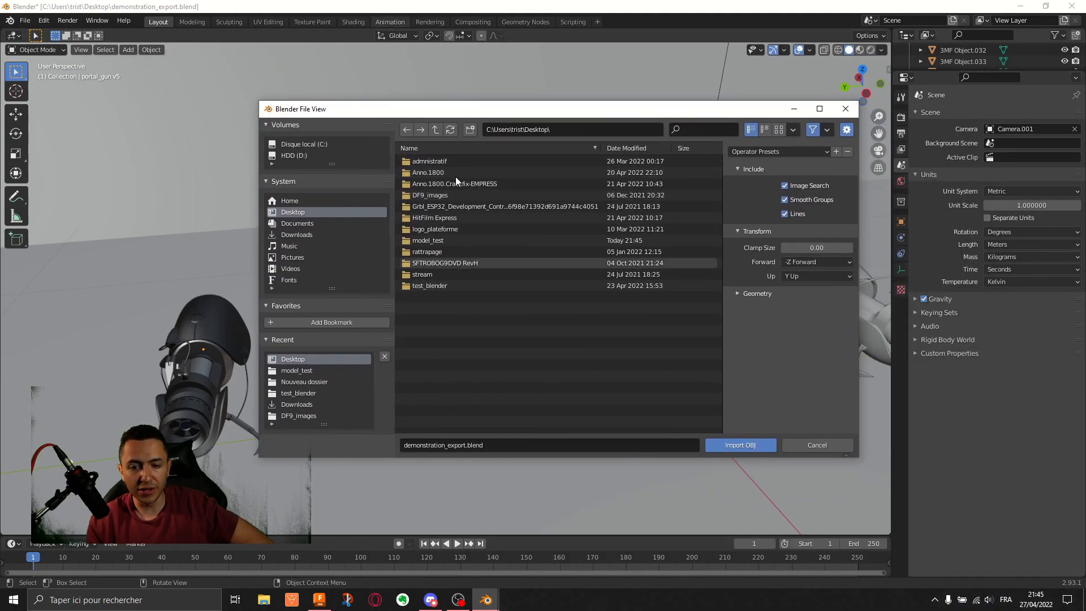
double_click(439, 235)
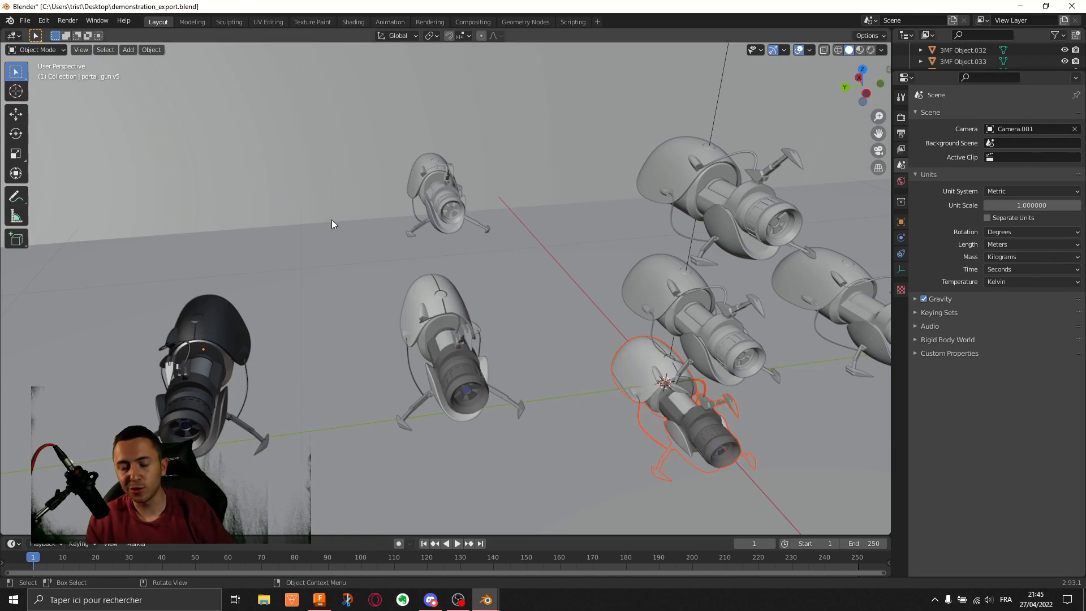
Step: Move the imported portal gun into the lower row, between the two neighbouring grey guns, and select its mesh
middle_drag(592, 296, 451, 189)
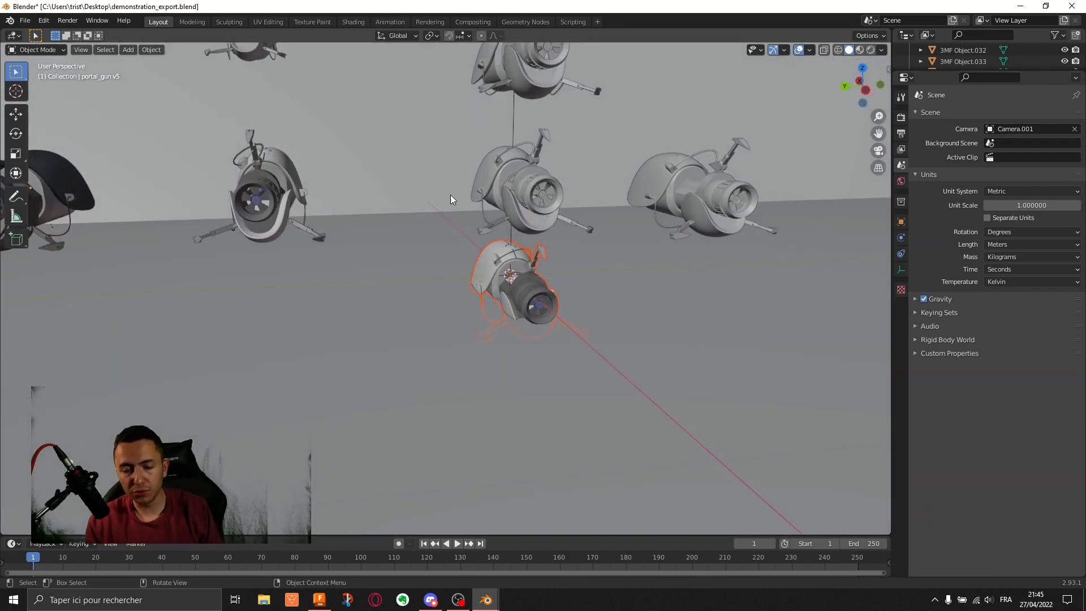
key(g)
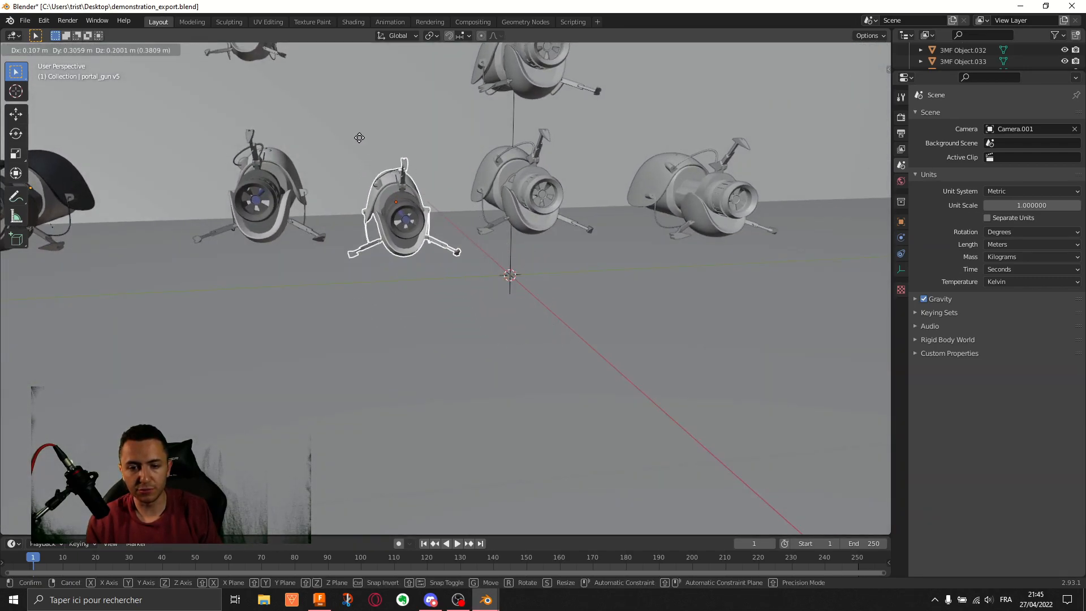
click(332, 112)
middle_drag(308, 141, 394, 194)
scroll(395, 193, up, 5)
key(g)
click(477, 144)
scroll(473, 144, down, 5)
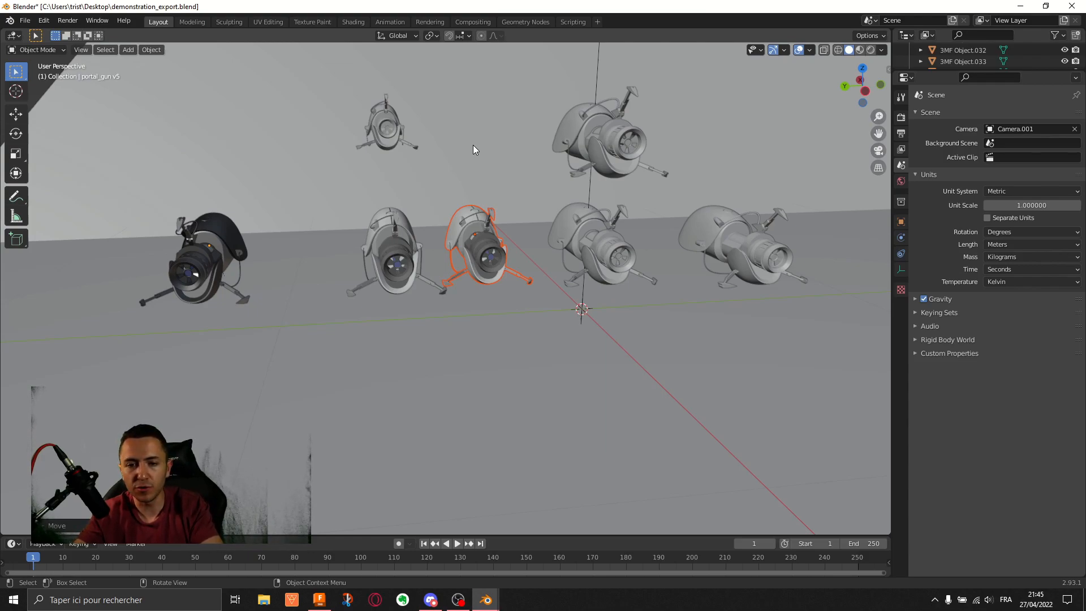
click(486, 261)
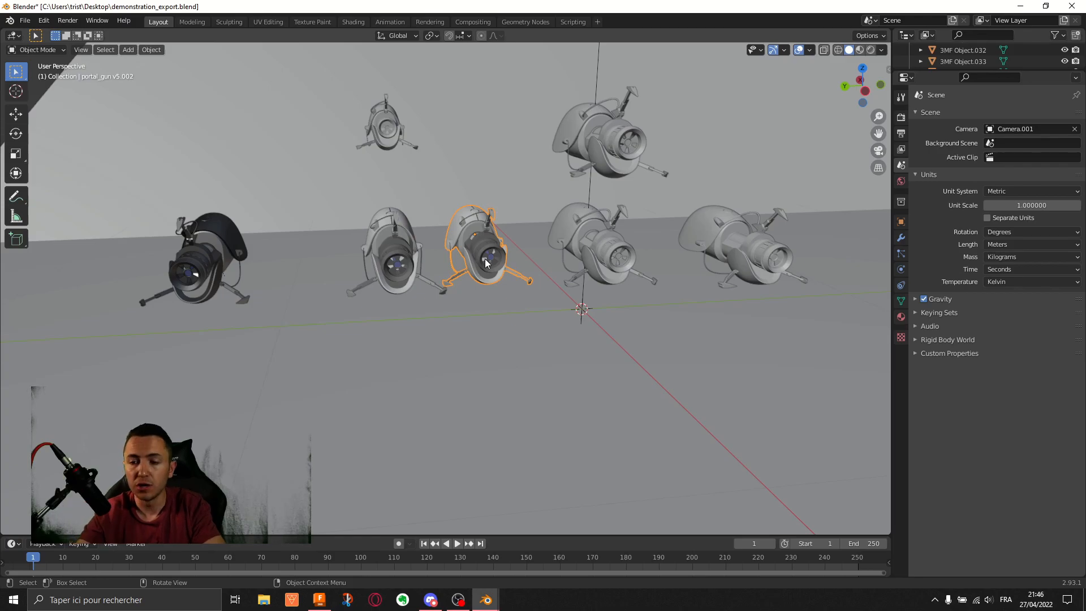
Step: Switch to Discord, view the Egyptian texture image in the général channel enlarged, and return to Blender
click(431, 600)
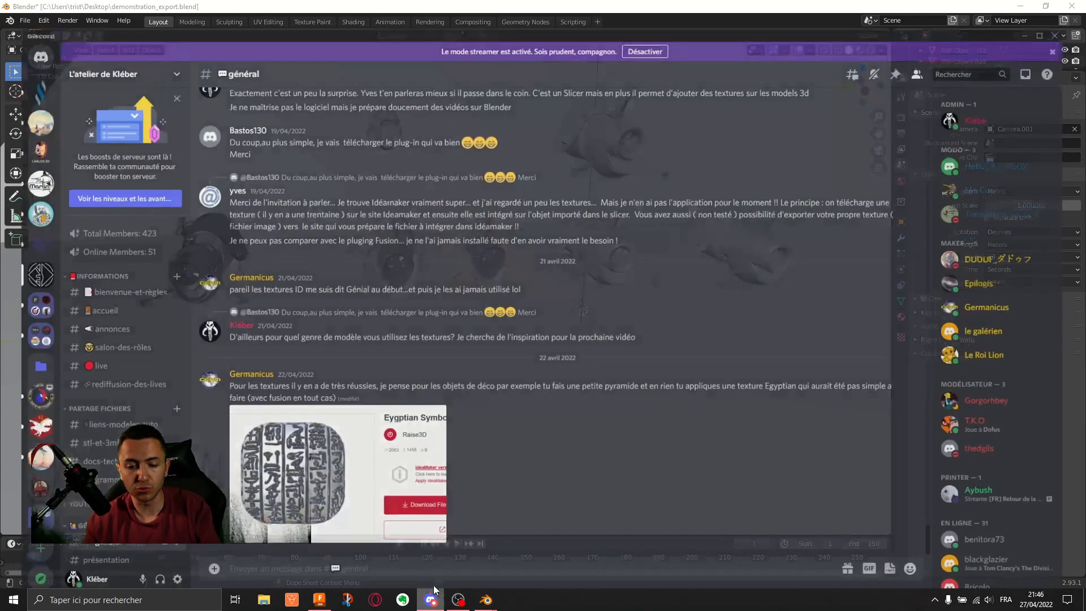
click(366, 475)
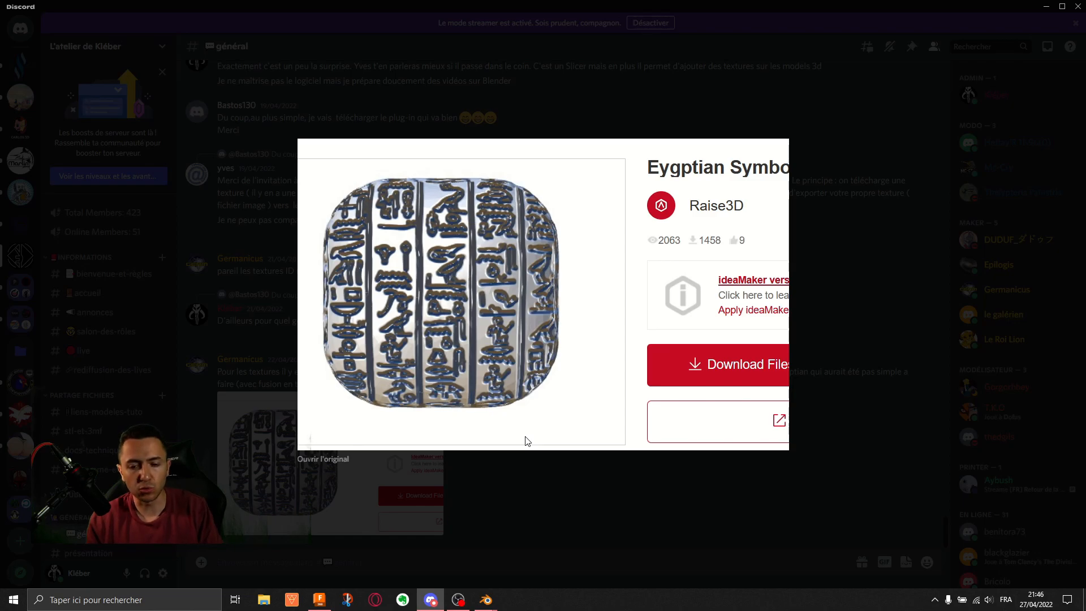
click(585, 504)
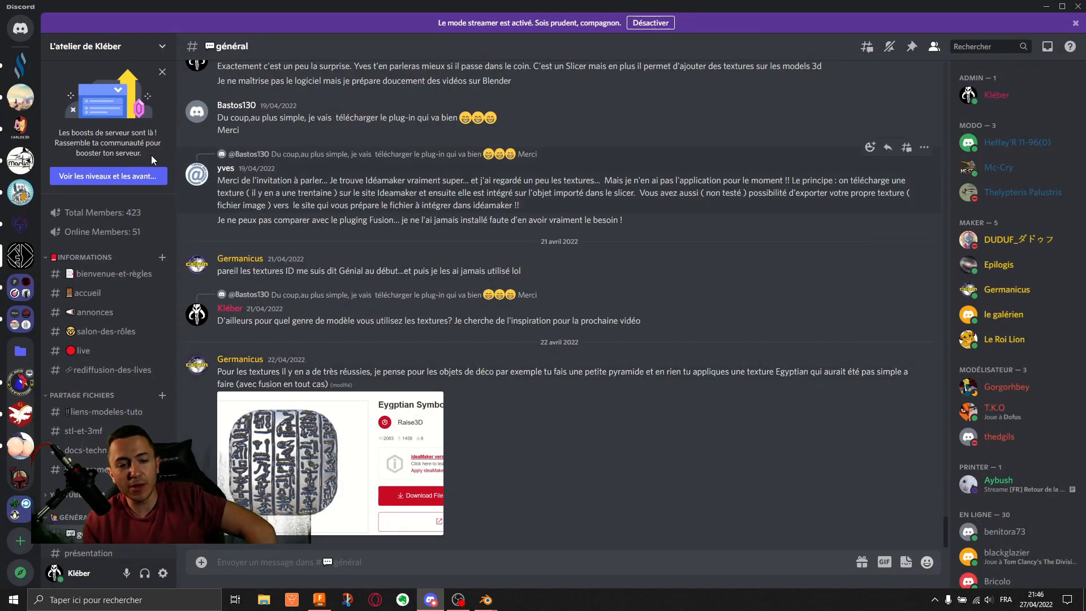
click(436, 601)
mouse_move(447, 601)
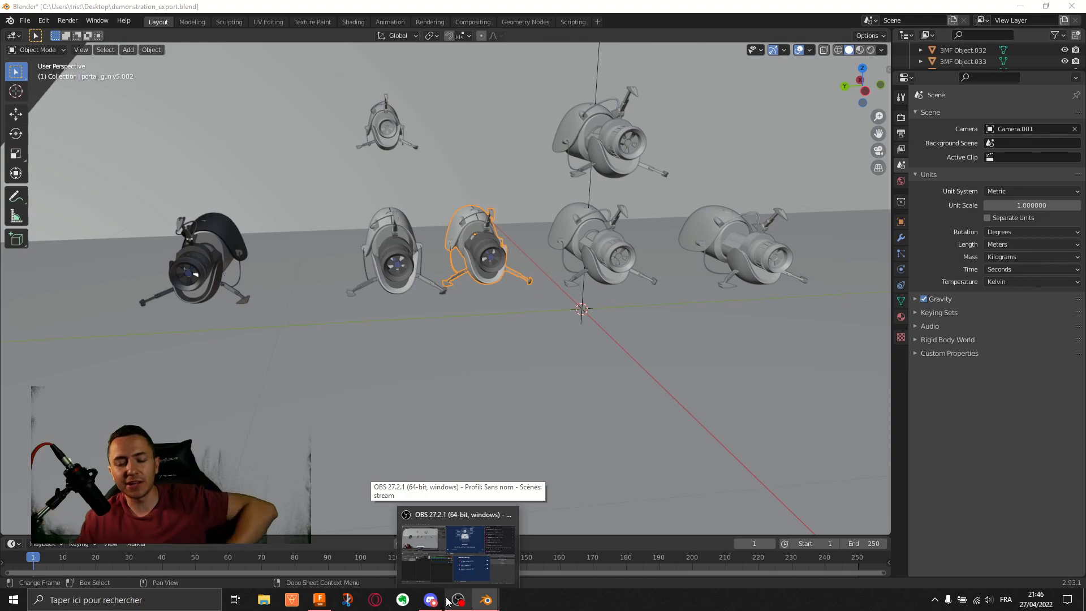